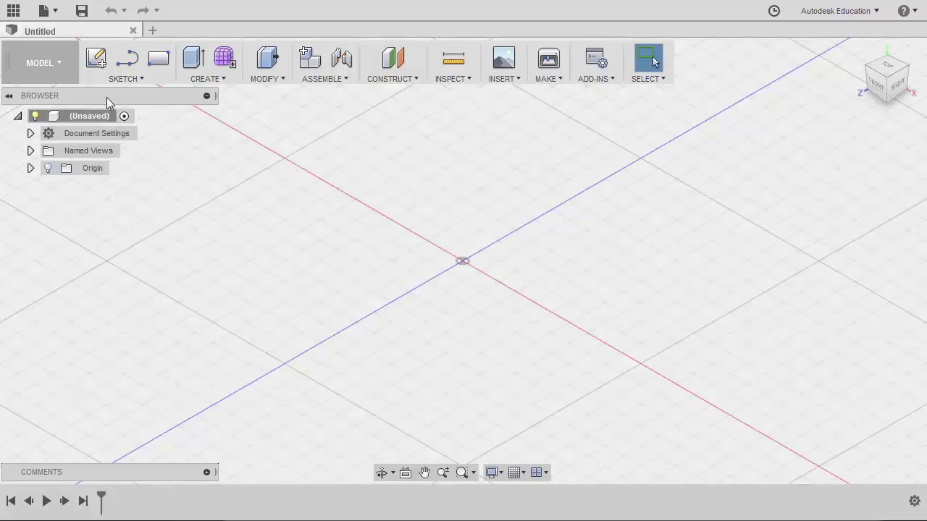
- Start a sketch on the front (XY) origin plane and consult the February 2018 challenge drawing in Windows Photo Viewer
{"action": "left_click", "coordinate": [99, 62]}
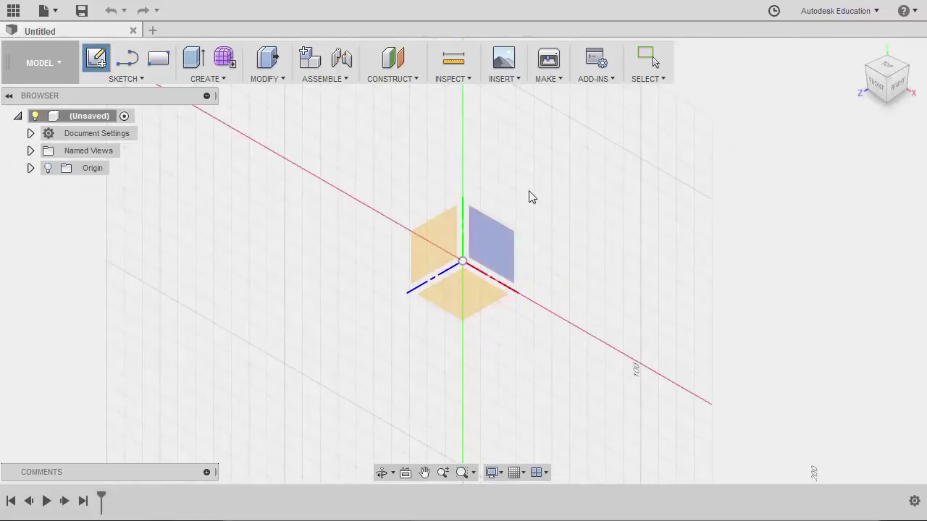
{"action": "left_click", "coordinate": [492, 240]}
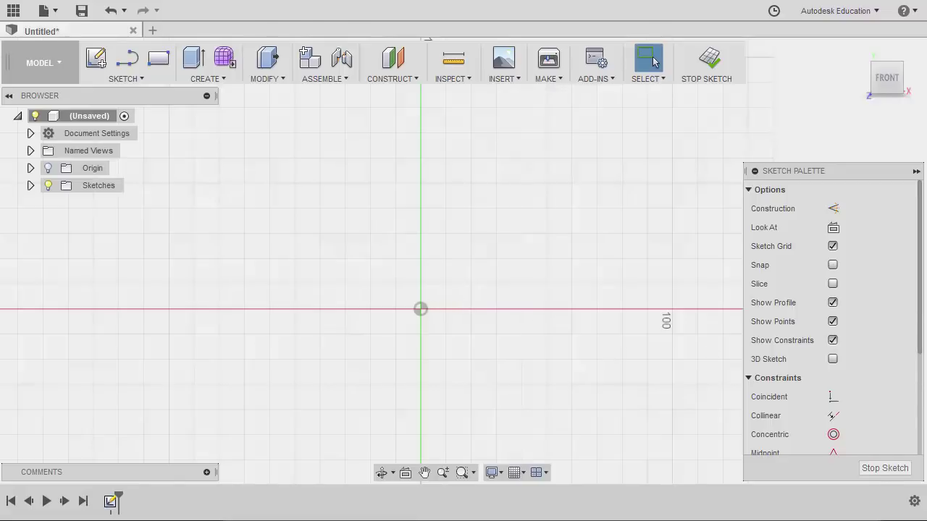
{"action": "key", "text": "alt+Tab"}
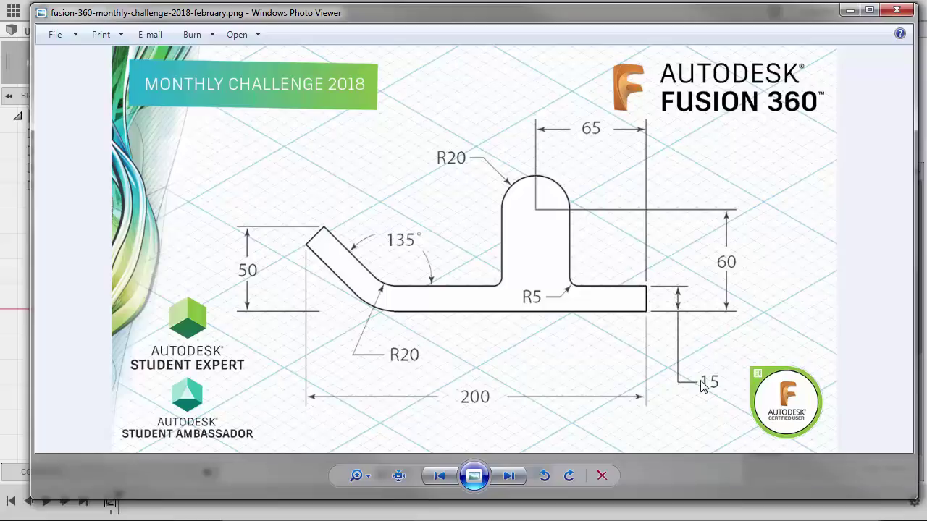
{"action": "left_click", "coordinate": [849, 11]}
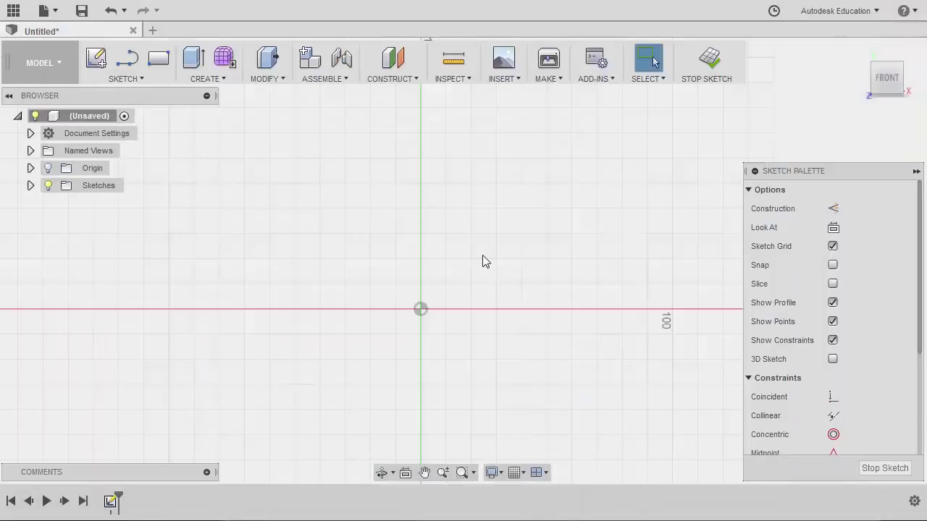
- Draw a 15 mm vertical line upward from the origin and place its dimension on the line's right side
{"action": "left_click", "coordinate": [134, 81]}
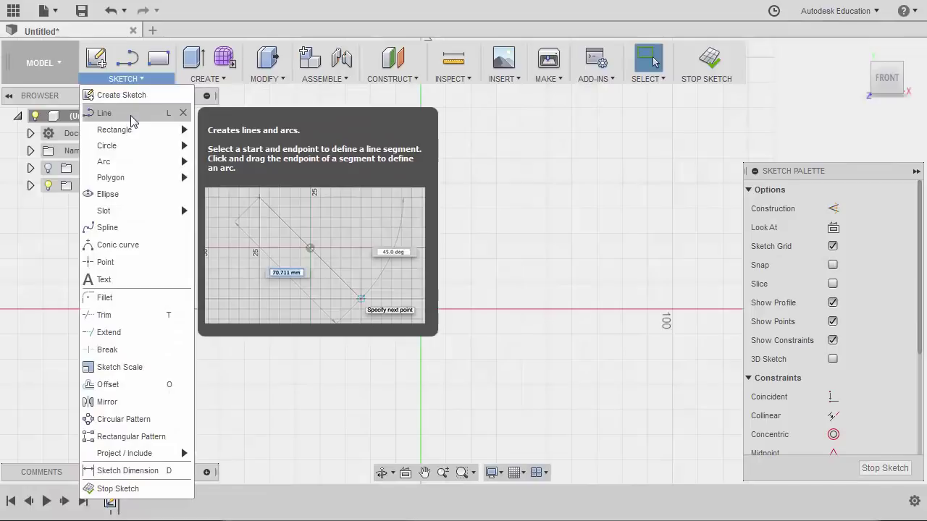
{"action": "left_click", "coordinate": [105, 113]}
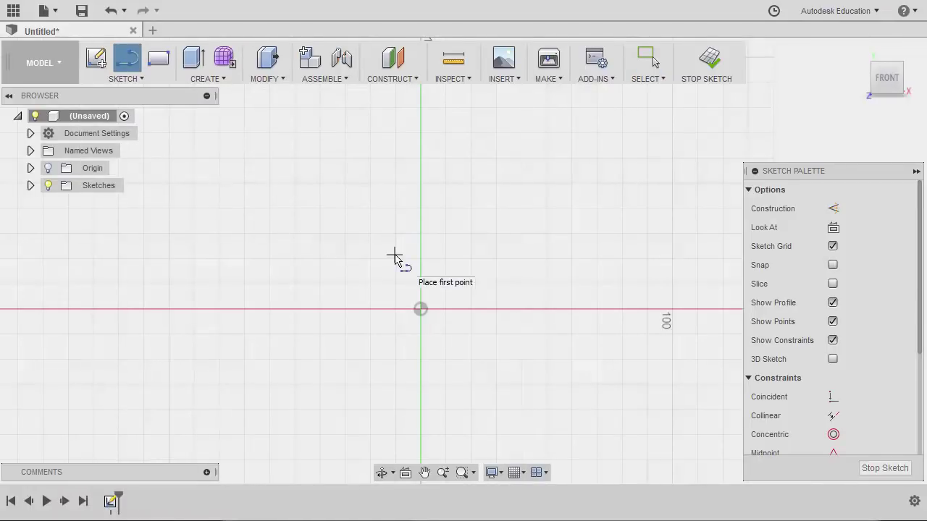
{"action": "left_click", "coordinate": [423, 314]}
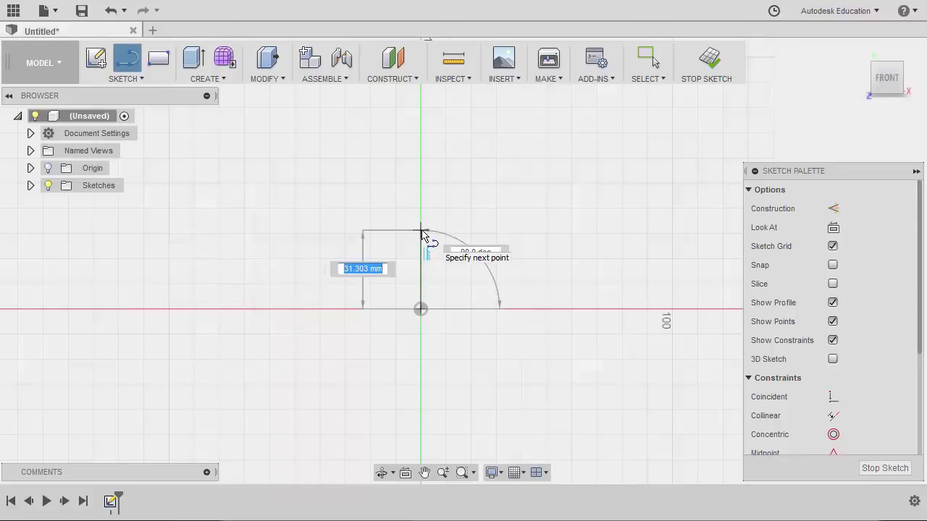
{"action": "type", "text": "15"}
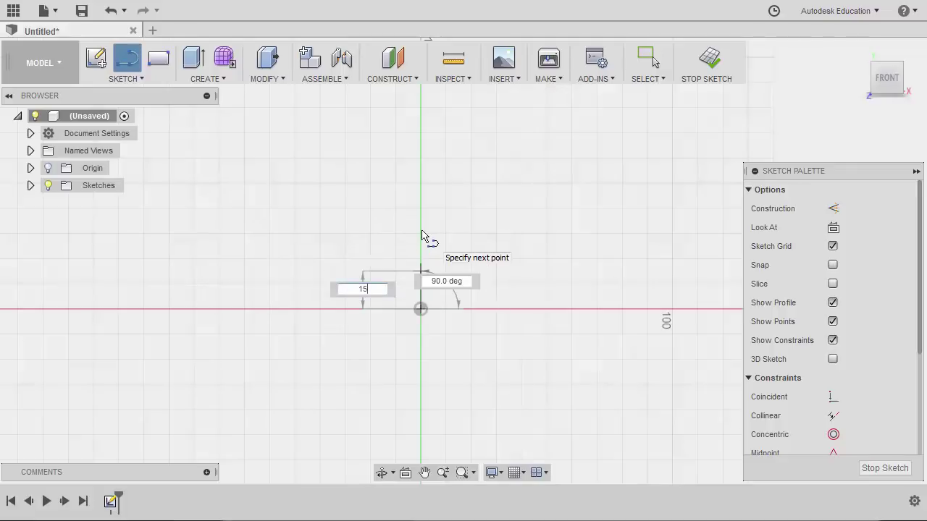
{"action": "key", "text": "Return"}
{"action": "key", "text": "Escape"}
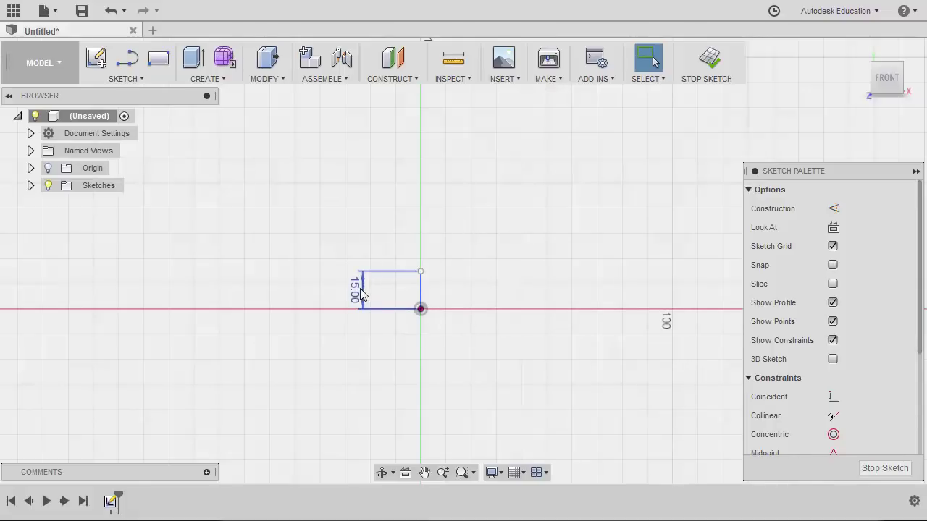
{"action": "left_click_drag", "start_coordinate": [360, 293], "coordinate": [489, 295]}
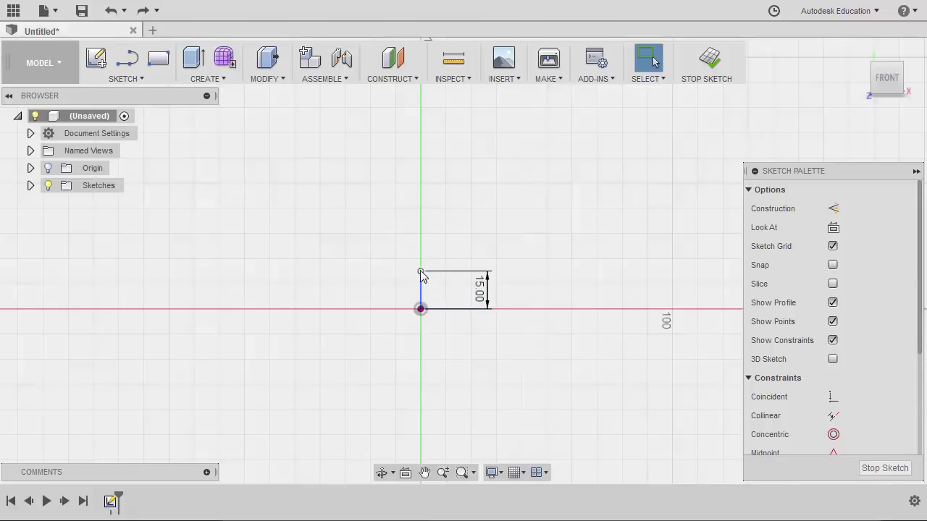
- Pull the line's upper endpoint slightly off the vertical axis and apply a Horizontal/Vertical constraint to straighten the line
{"action": "mouse_move", "coordinate": [421, 273]}
{"action": "left_mouse_down"}
{"action": "mouse_move", "coordinate": [393, 287]}
{"action": "mouse_move", "coordinate": [443, 278]}
{"action": "mouse_move", "coordinate": [407, 271]}
{"action": "mouse_move", "coordinate": [396, 281]}
{"action": "mouse_move", "coordinate": [436, 277]}
{"action": "mouse_move", "coordinate": [393, 281]}
{"action": "mouse_move", "coordinate": [437, 278]}
{"action": "mouse_move", "coordinate": [394, 281]}
{"action": "mouse_move", "coordinate": [431, 282]}
{"action": "left_mouse_up"}
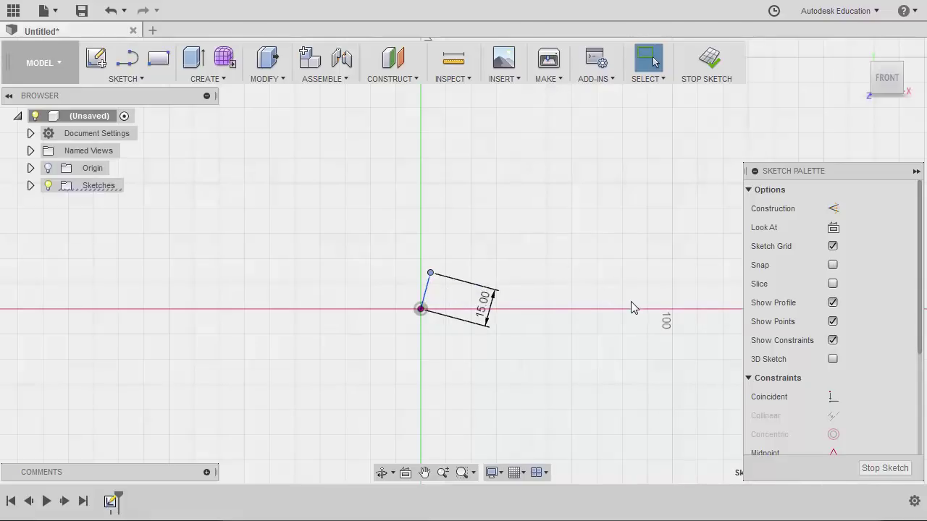
{"action": "left_click_drag", "start_coordinate": [922, 339], "coordinate": [924, 436]}
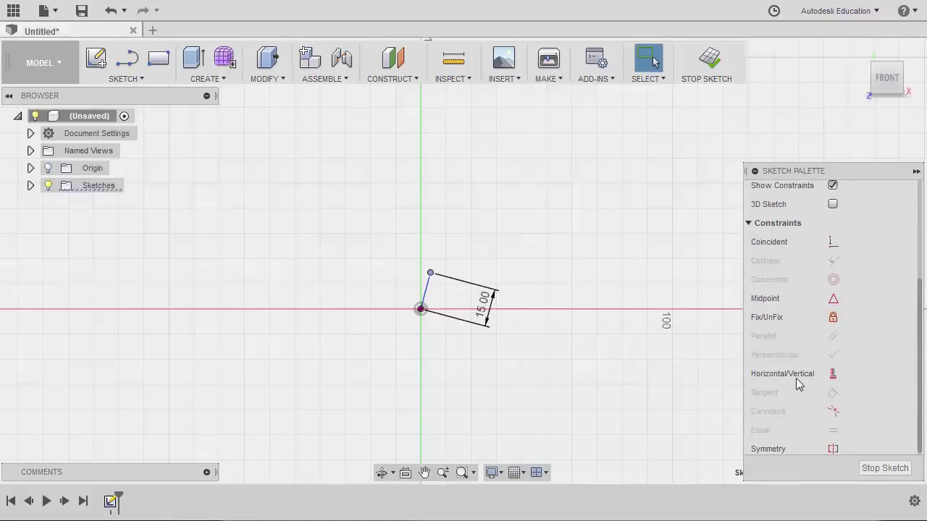
{"action": "left_click", "coordinate": [430, 274]}
{"action": "left_click", "coordinate": [625, 247]}
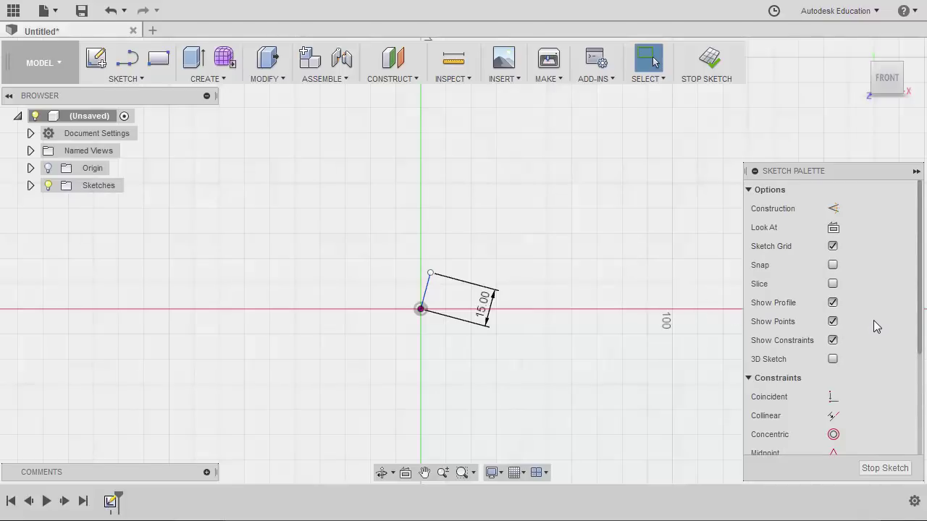
{"action": "scroll", "coordinate": [873, 320], "scroll_direction": "down", "scroll_amount": 3}
{"action": "scroll", "coordinate": [873, 326], "scroll_direction": "down", "scroll_amount": 1}
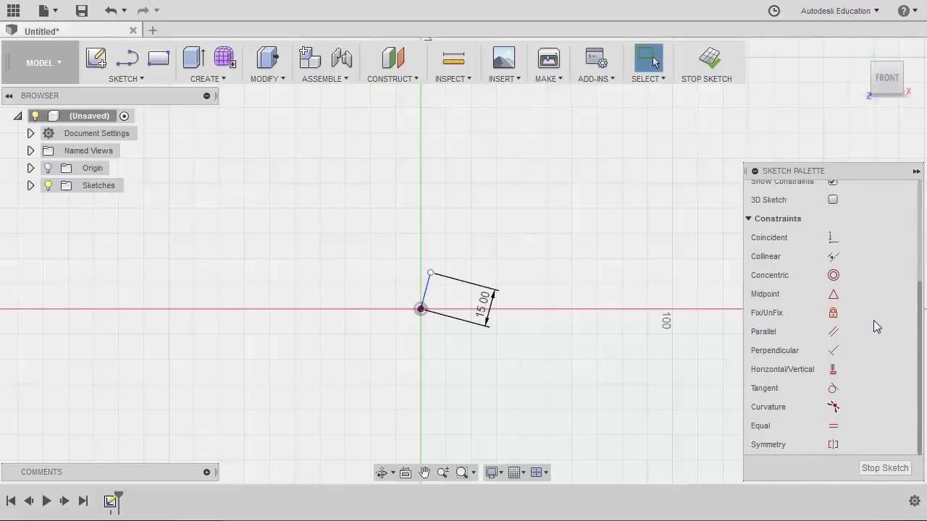
{"action": "left_click", "coordinate": [834, 376]}
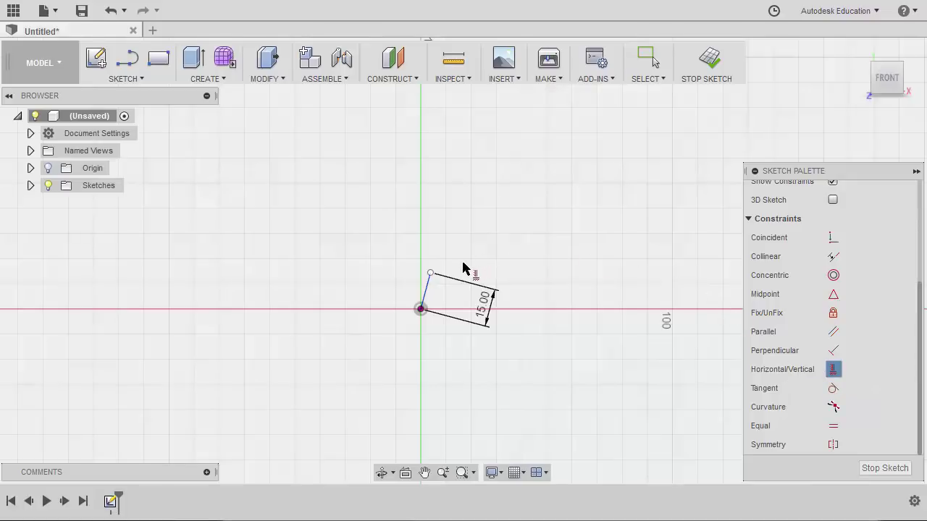
{"action": "left_click", "coordinate": [428, 293]}
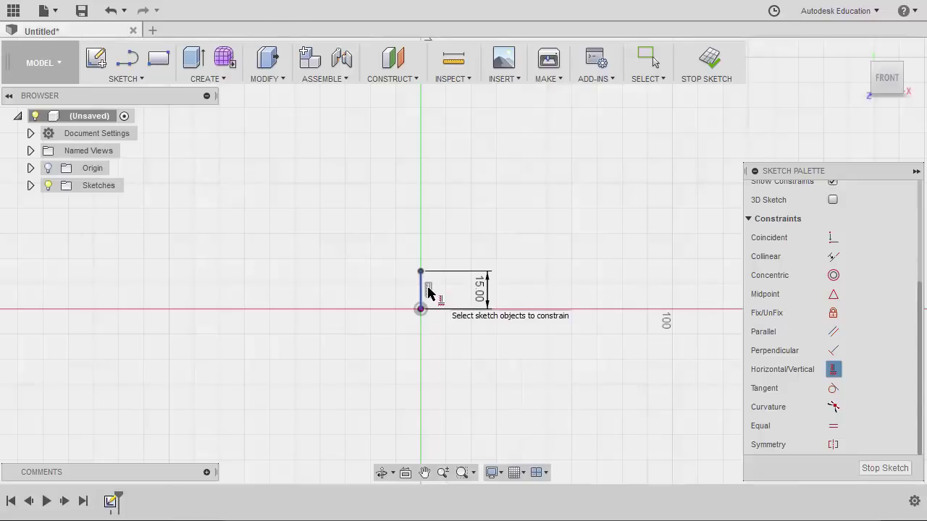
{"action": "scroll", "coordinate": [428, 294], "scroll_direction": "up", "scroll_amount": 5}
{"action": "middle_click_drag", "start_coordinate": [430, 292], "coordinate": [497, 290]}
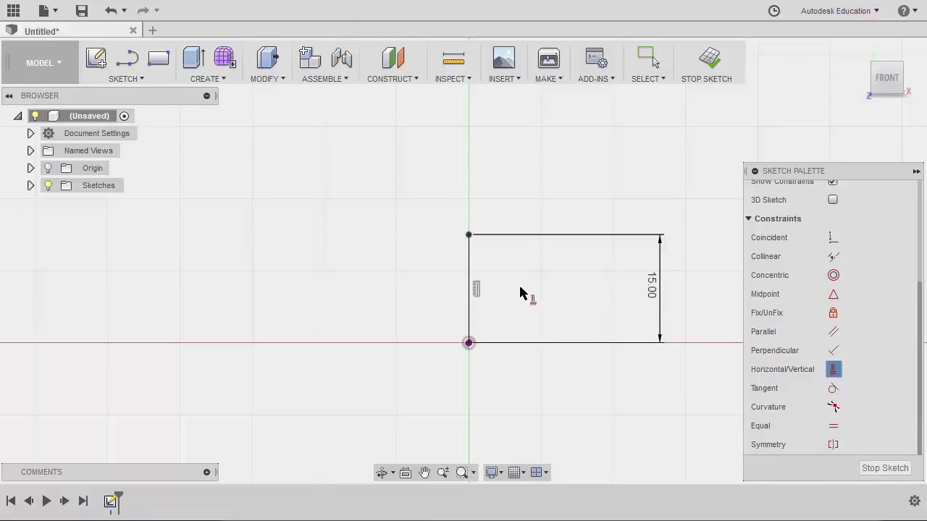
{"action": "key", "text": "Escape"}
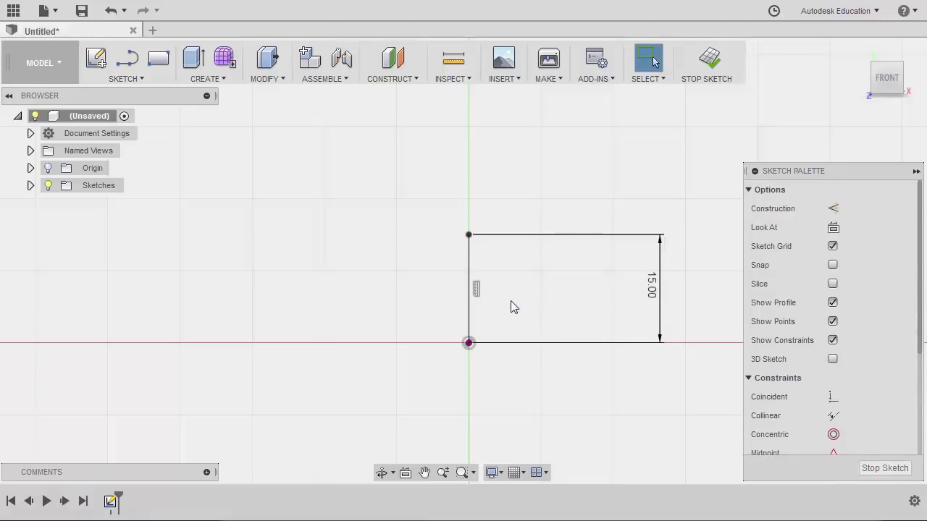
- Draw a long horizontal base line from the origin leftward along the X axis
{"action": "left_click", "coordinate": [469, 343]}
{"action": "key", "text": "l"}
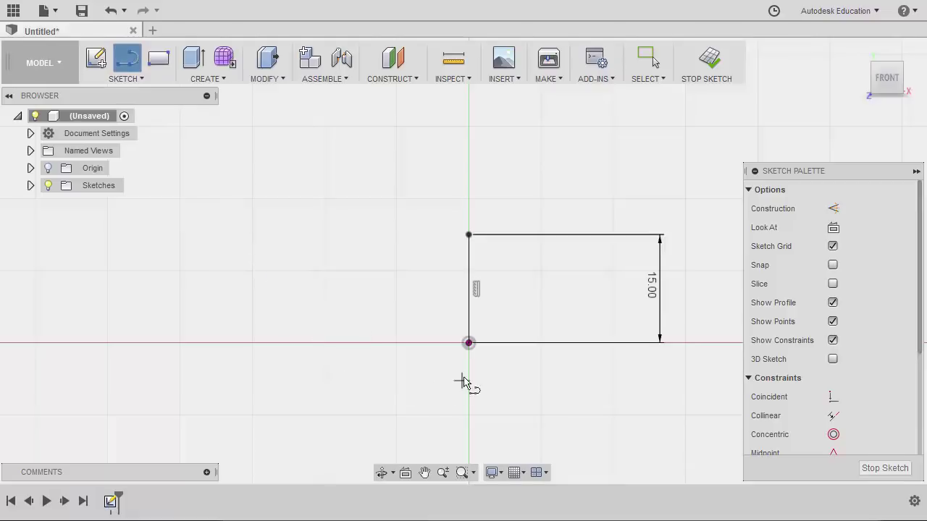
{"action": "left_click", "coordinate": [470, 343]}
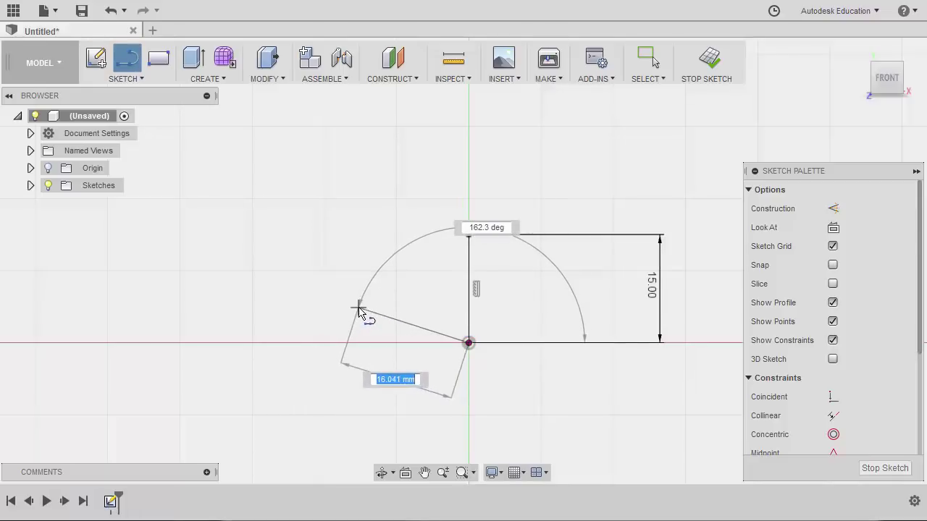
{"action": "scroll", "coordinate": [350, 313], "scroll_direction": "down", "scroll_amount": 2}
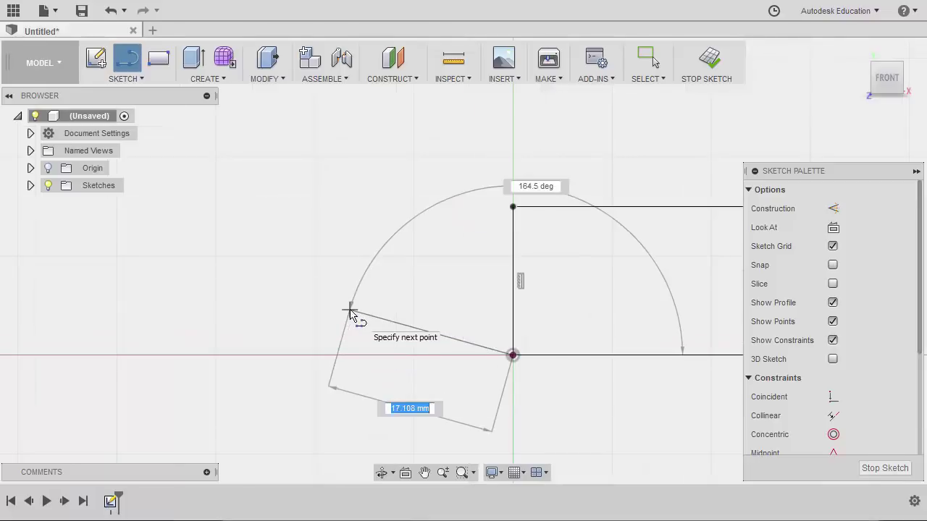
{"action": "scroll", "coordinate": [350, 312], "scroll_direction": "down", "scroll_amount": 3}
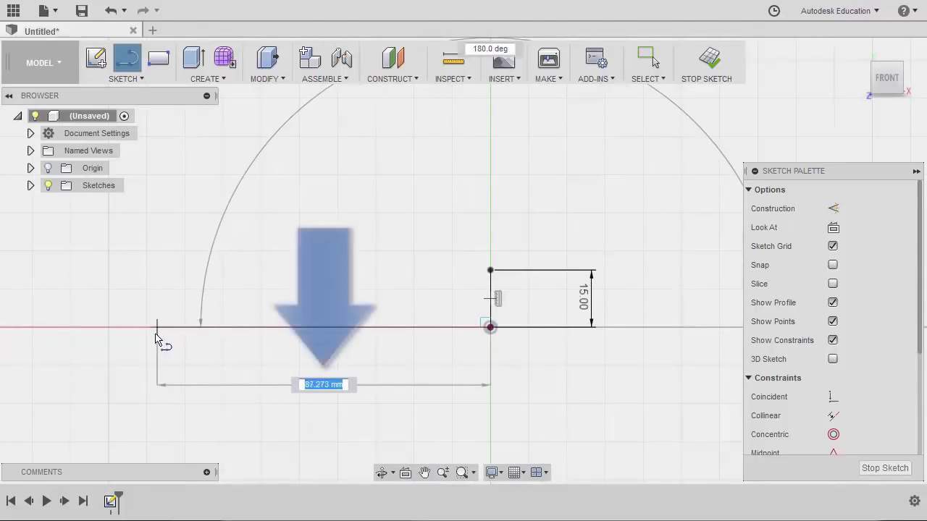
{"action": "left_click", "coordinate": [64, 327]}
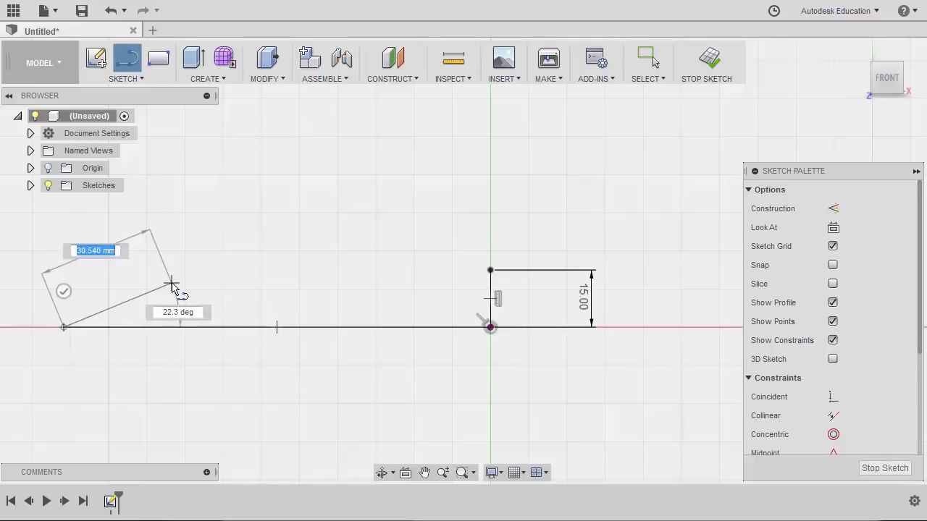
{"action": "key", "text": "Escape"}
- Draw a horizontal line about 40 mm long leftward from the upper end of the 15 mm line
{"action": "middle_click_drag", "start_coordinate": [172, 283], "coordinate": [240, 318]}
{"action": "scroll", "coordinate": [168, 321], "scroll_direction": "down", "scroll_amount": 1}
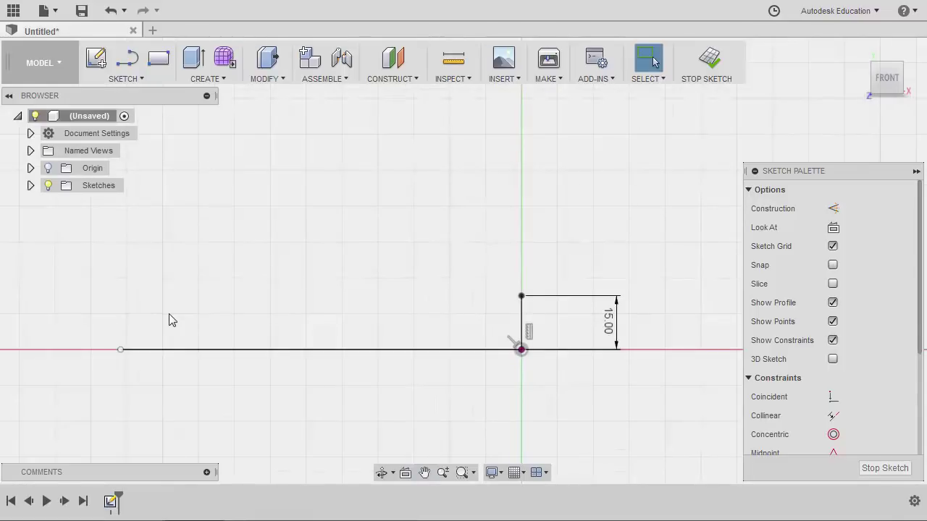
{"action": "key", "text": "l"}
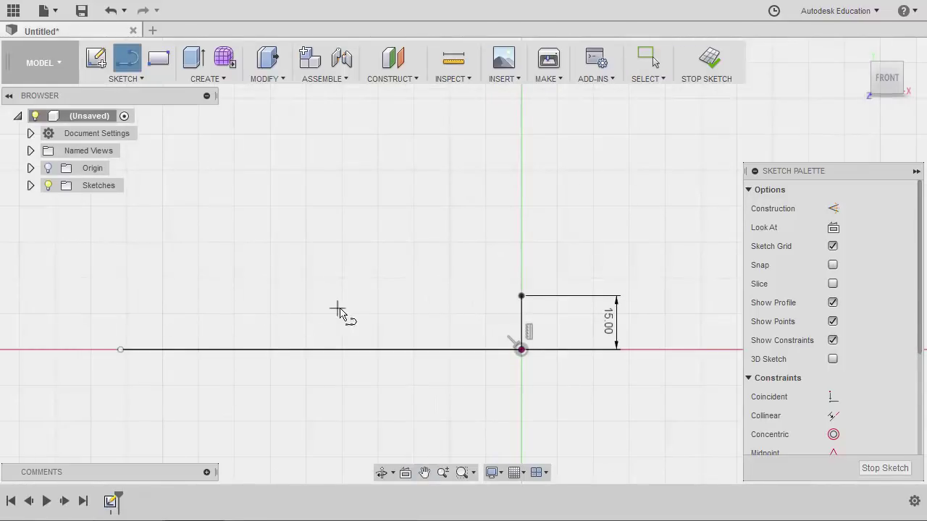
{"action": "left_click", "coordinate": [522, 296]}
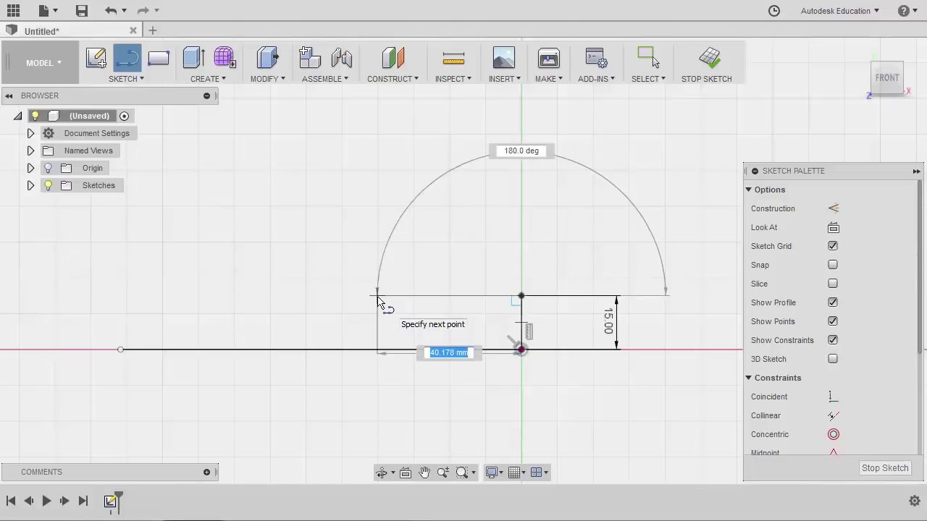
{"action": "left_click", "coordinate": [377, 296]}
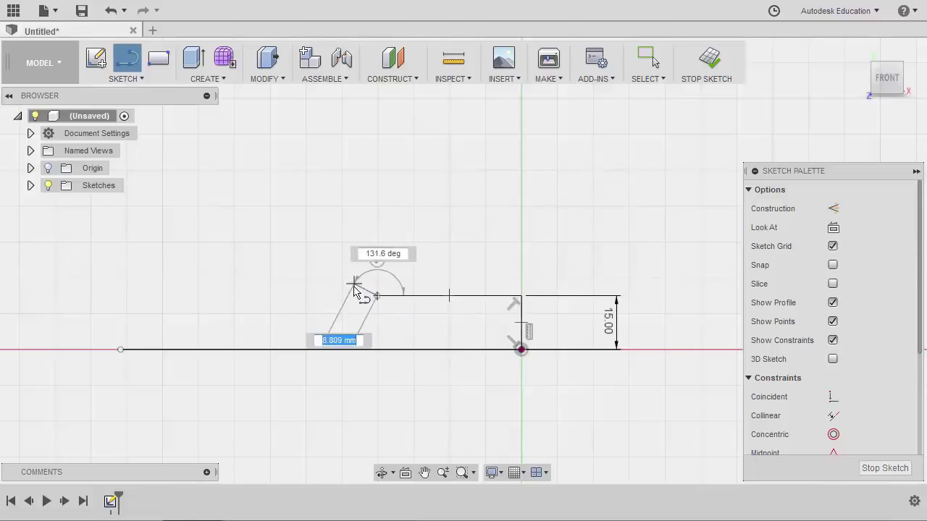
{"action": "key", "text": "Escape"}
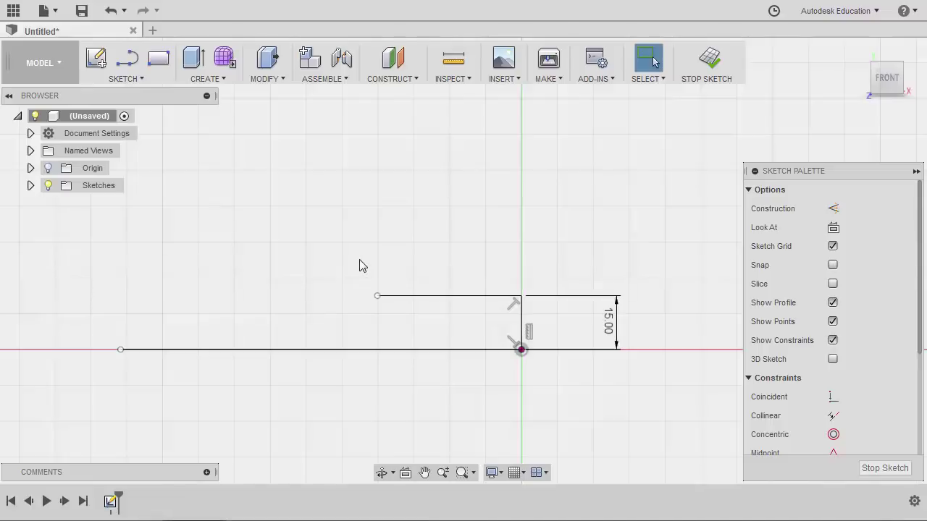
- Add a small 3-point arc curving upward from the left end of the upper horizontal line
{"action": "left_click", "coordinate": [132, 78]}
{"action": "mouse_move", "coordinate": [143, 158]}
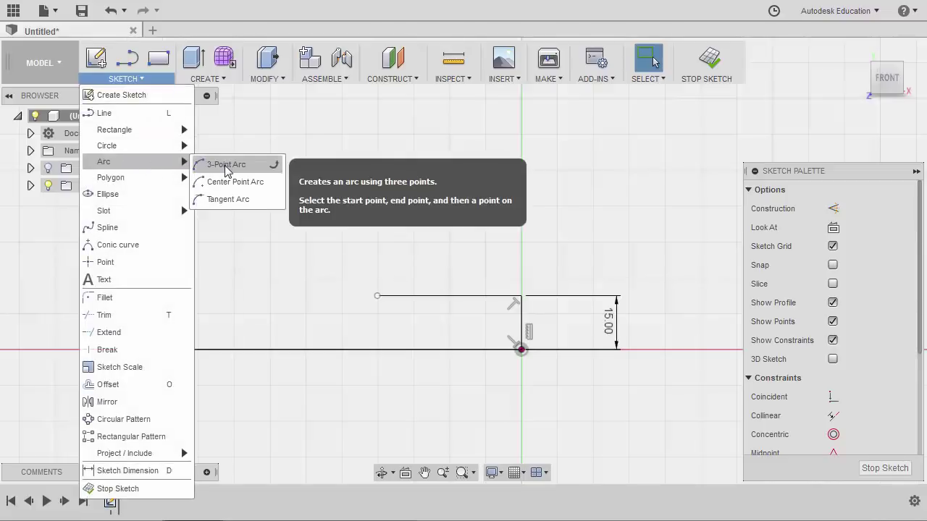
{"action": "left_click", "coordinate": [227, 171]}
{"action": "scroll", "coordinate": [368, 307], "scroll_direction": "up", "scroll_amount": 2}
{"action": "mouse_move", "coordinate": [368, 306]}
{"action": "middle_mouse_down"}
{"action": "mouse_move", "coordinate": [569, 302]}
{"action": "mouse_move", "coordinate": [459, 308]}
{"action": "middle_mouse_up"}
{"action": "left_click", "coordinate": [555, 297]}
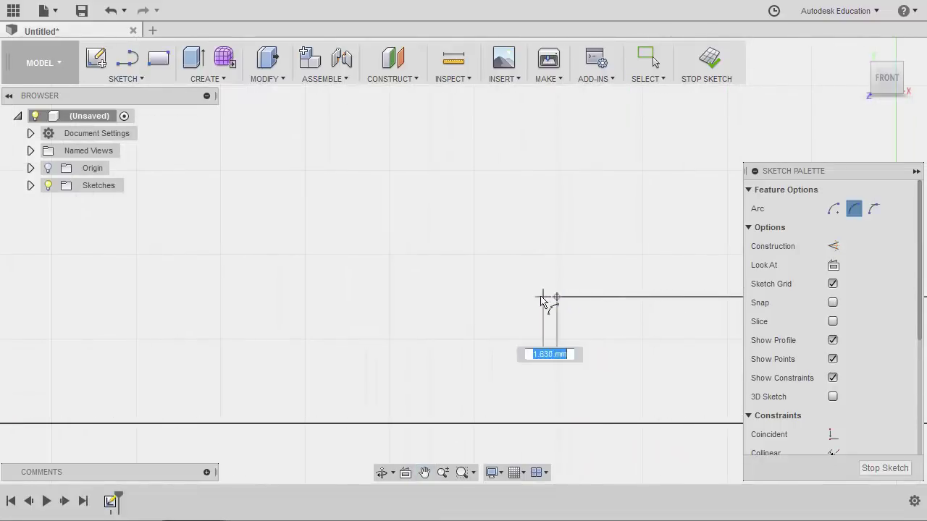
{"action": "left_click", "coordinate": [530, 272]}
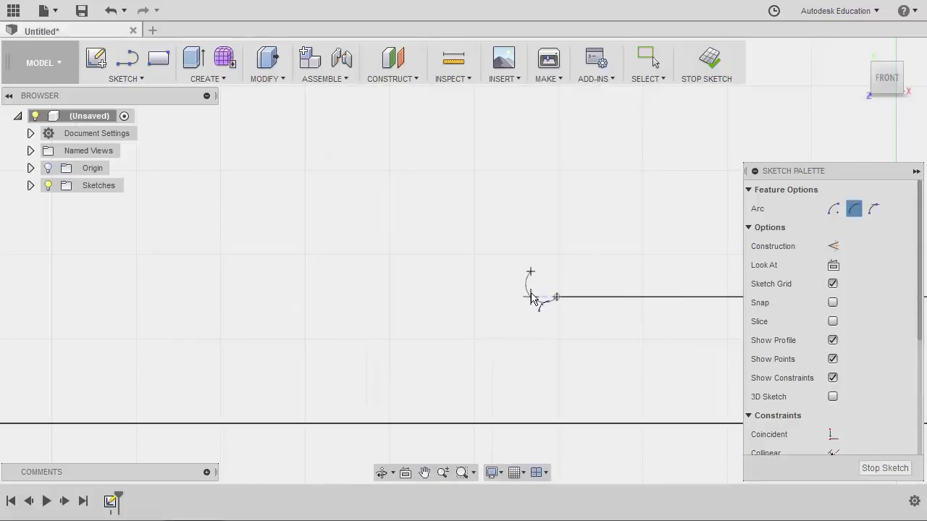
{"action": "left_click", "coordinate": [541, 292]}
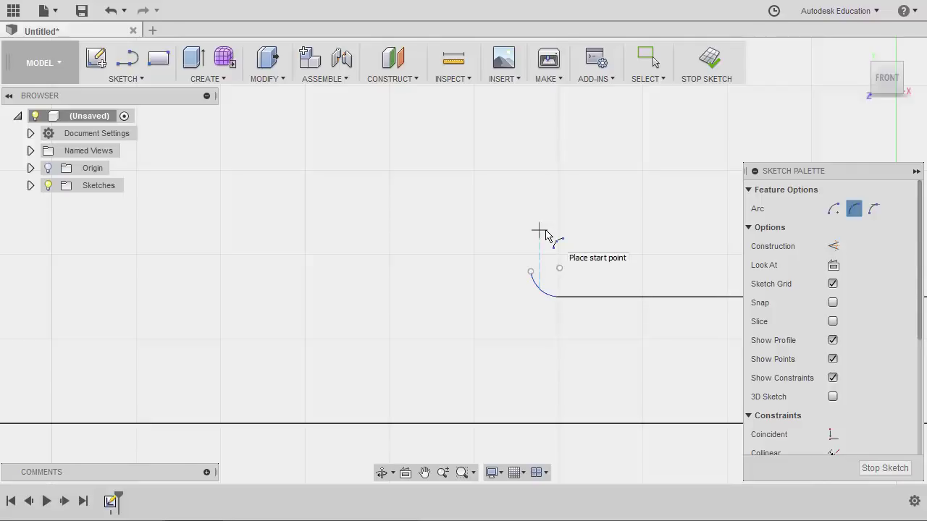
- Draw a vertical line upward from the arc's free end to form the right side of the raised section
{"action": "key", "text": "l"}
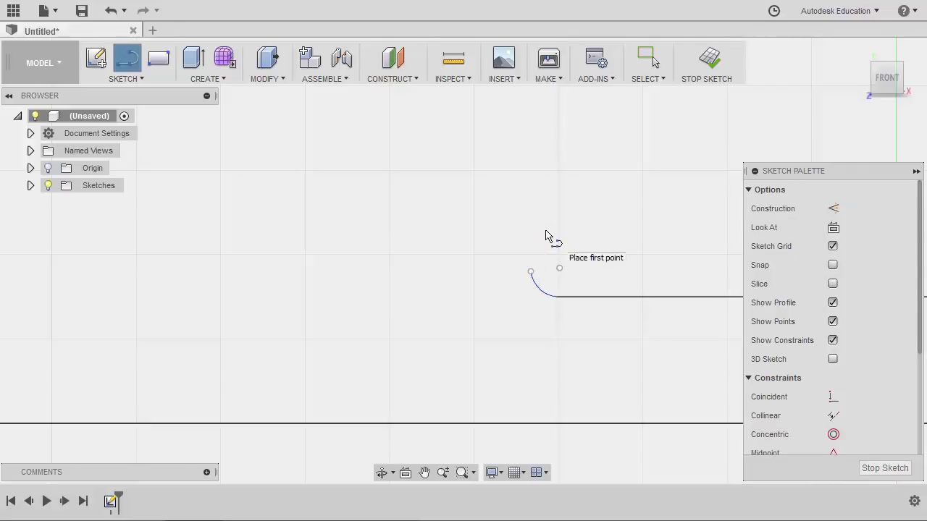
{"action": "left_click", "coordinate": [532, 274]}
{"action": "scroll", "coordinate": [536, 174], "scroll_direction": "up", "scroll_amount": 1}
{"action": "scroll", "coordinate": [531, 166], "scroll_direction": "down", "scroll_amount": 2}
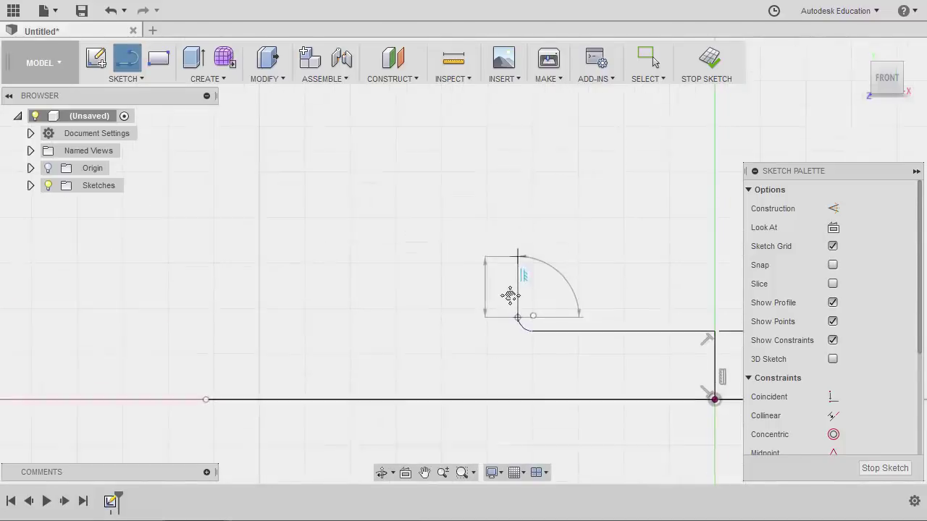
{"action": "scroll", "coordinate": [512, 253], "scroll_direction": "up", "scroll_amount": 1}
{"action": "left_click", "coordinate": [514, 148]}
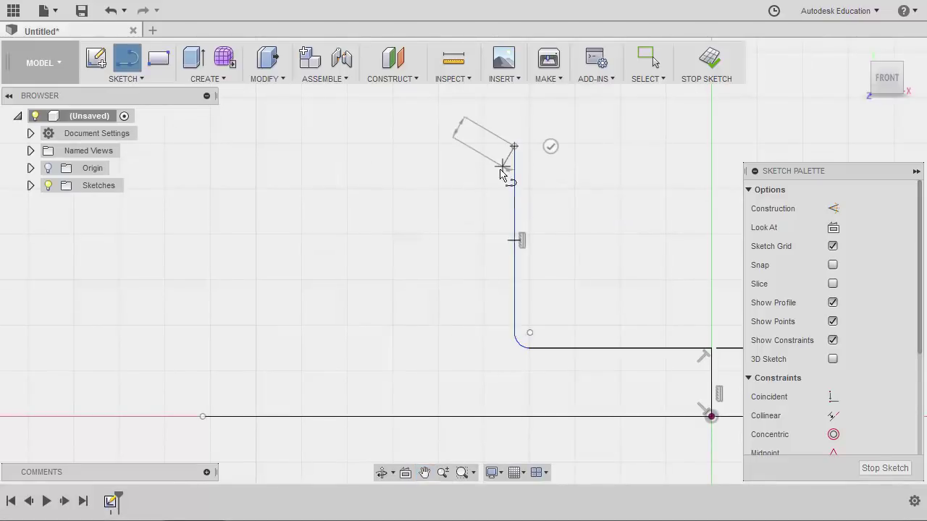
- Draw a semicircular 3-point arc leftward from the top of the vertical line to cap the raised section
{"action": "key", "text": "Escape"}
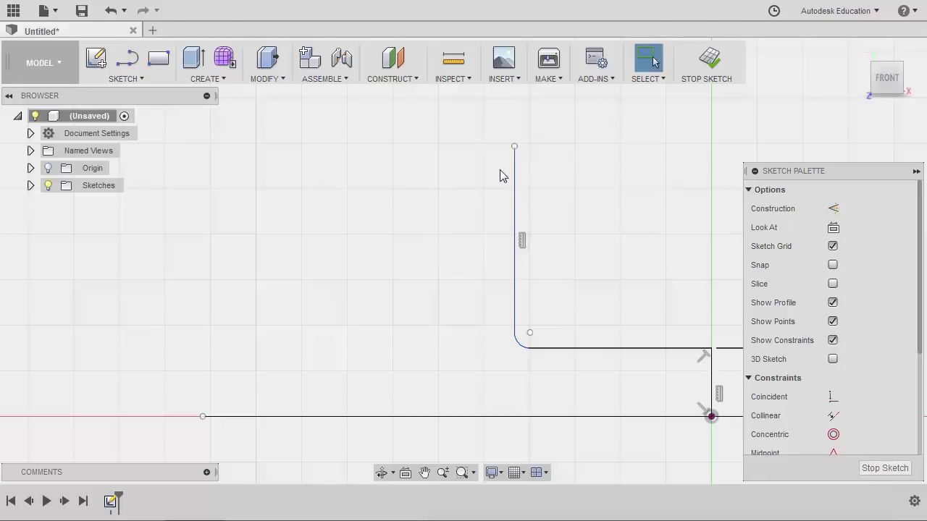
{"action": "left_click", "coordinate": [135, 79]}
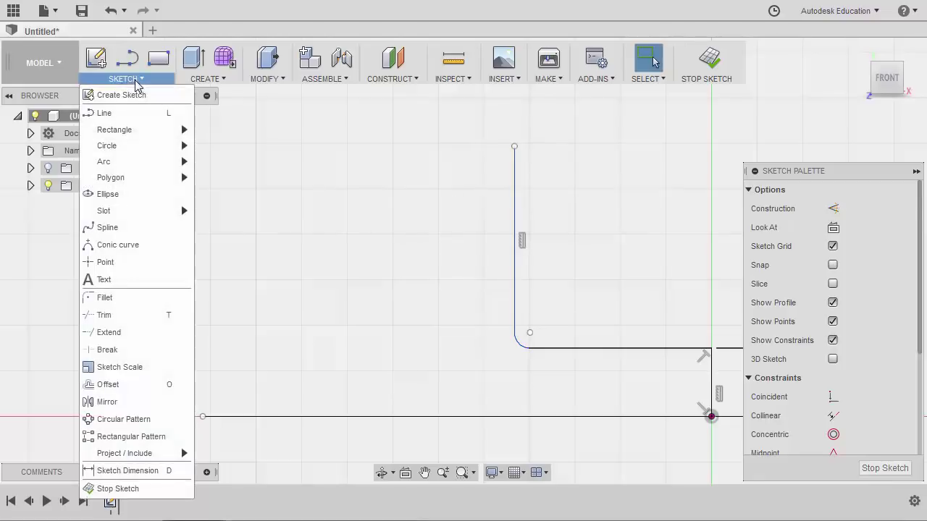
{"action": "mouse_move", "coordinate": [141, 155]}
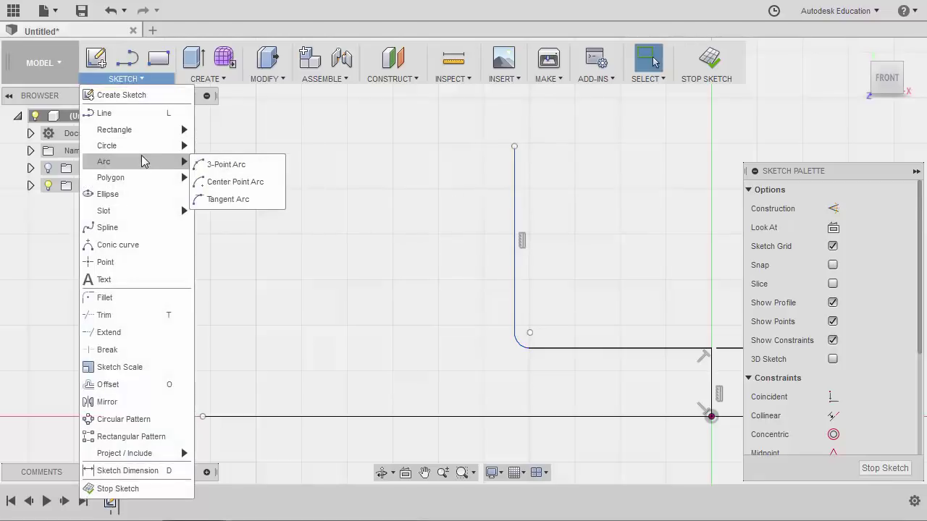
{"action": "left_click", "coordinate": [235, 165]}
{"action": "left_click", "coordinate": [514, 146]}
{"action": "left_click", "coordinate": [394, 147]}
{"action": "left_click", "coordinate": [452, 89]}
{"action": "left_click", "coordinate": [454, 95]}
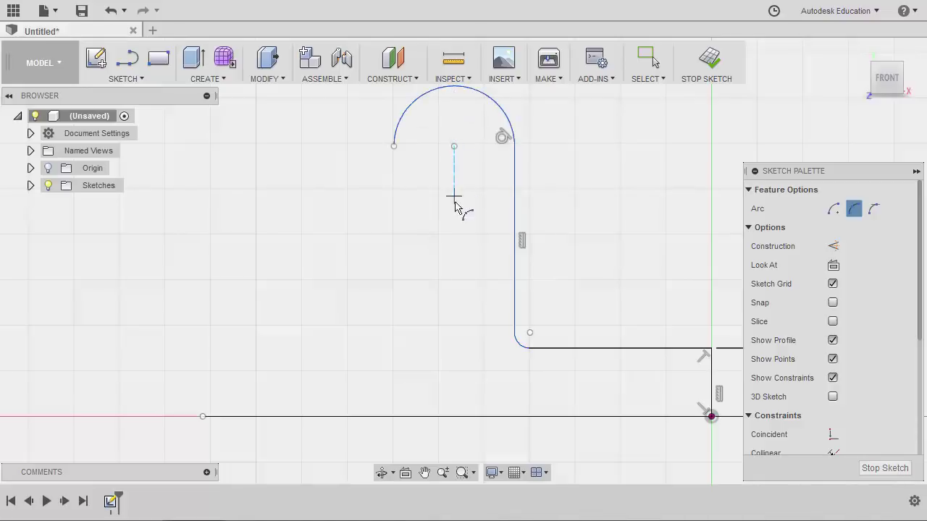
- Draw a vertical line about 41 mm long downward from the arc's left end to form the raised section's other side
{"action": "left_click", "coordinate": [121, 62]}
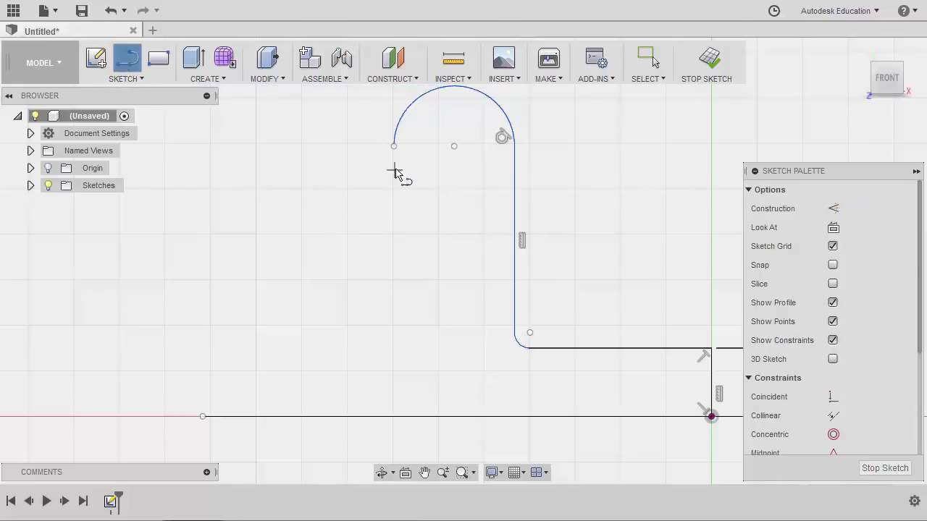
{"action": "left_click", "coordinate": [394, 147]}
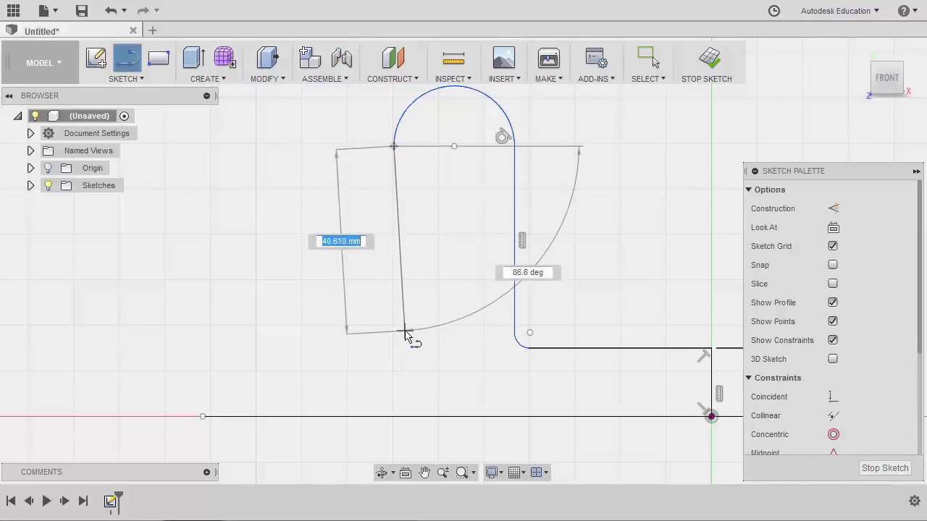
{"action": "left_click", "coordinate": [399, 332]}
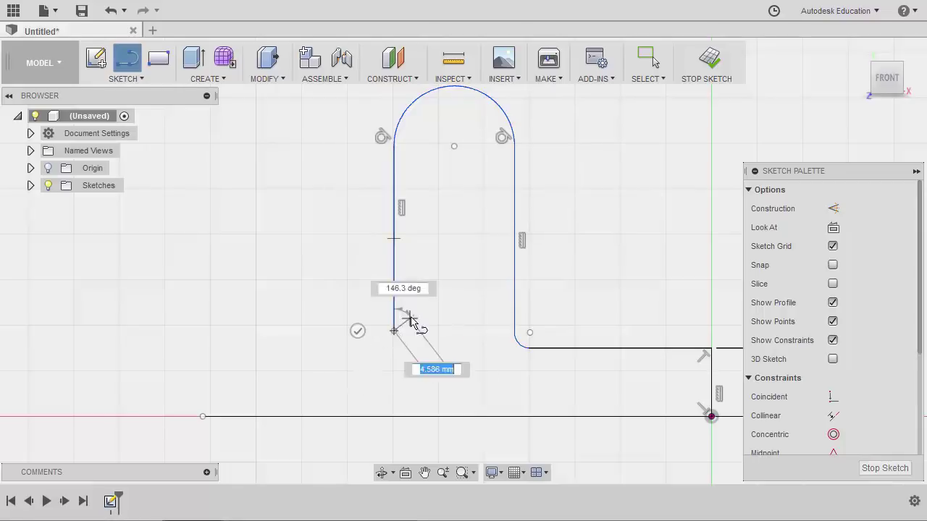
{"action": "key", "text": "Escape"}
- Draw a separate horizontal line about 23 mm long just below and left of the new vertical line's lower end
{"action": "scroll", "coordinate": [411, 341], "scroll_direction": "up", "scroll_amount": 5}
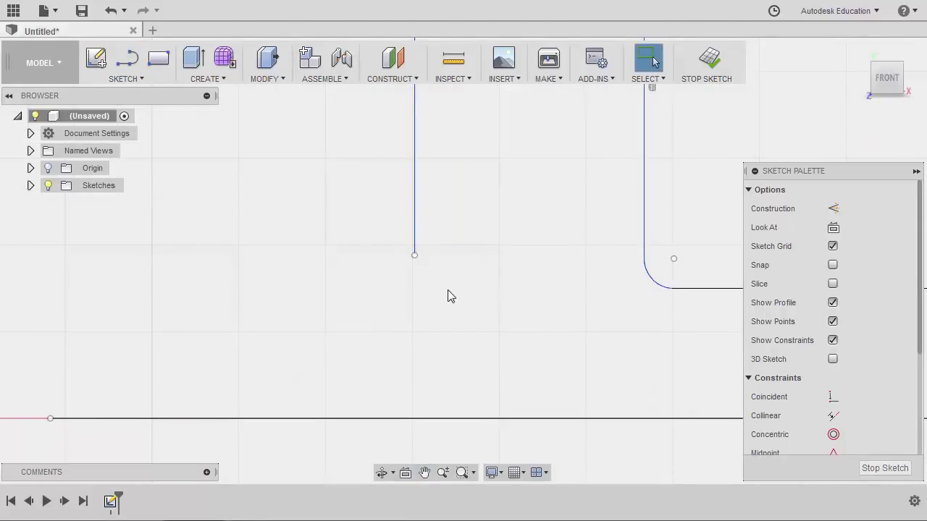
{"action": "key", "text": "l"}
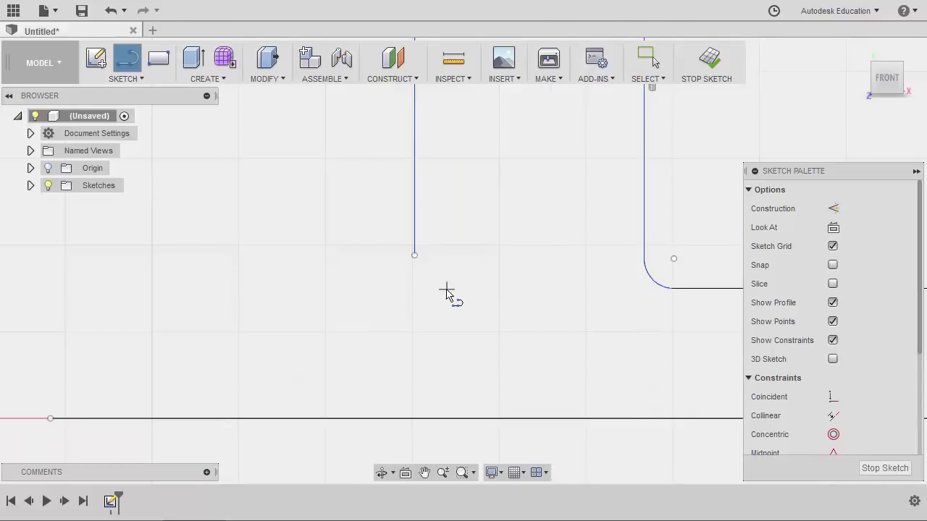
{"action": "left_click", "coordinate": [376, 299]}
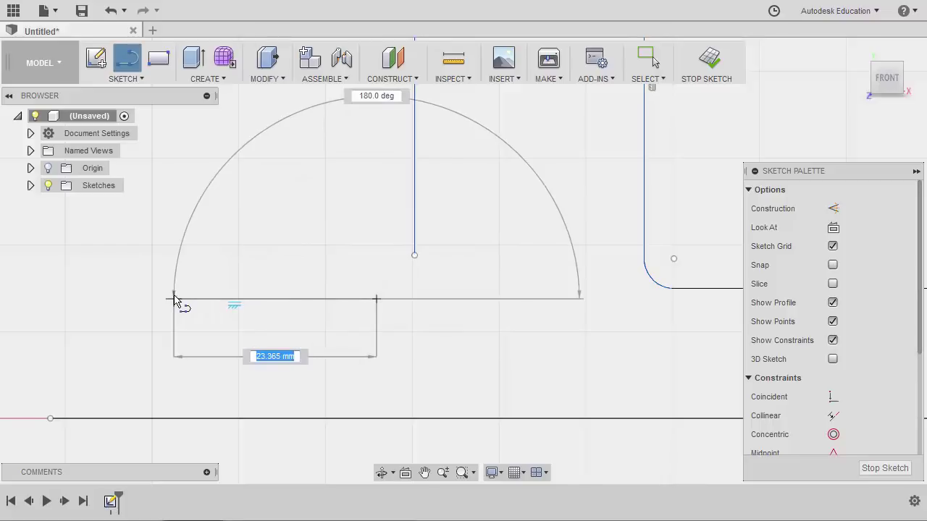
{"action": "double_click", "coordinate": [174, 299]}
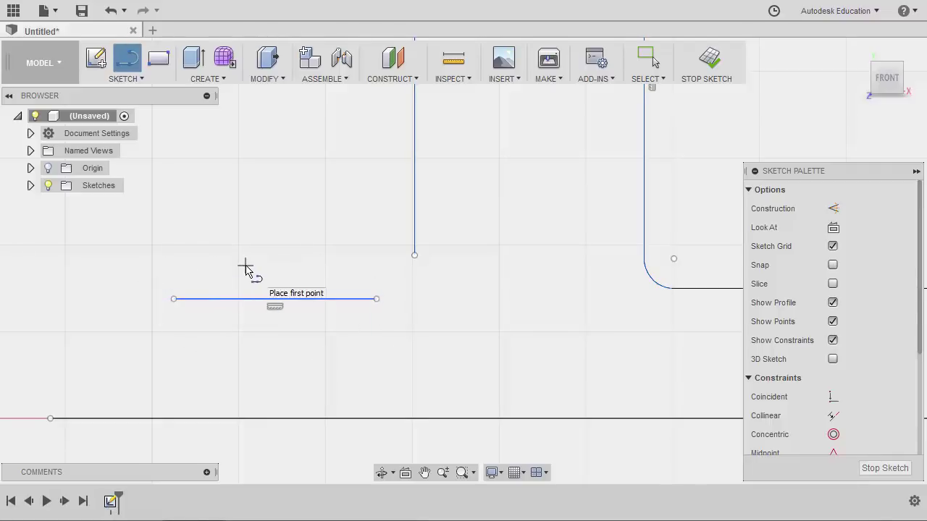
{"action": "key", "text": "Escape"}
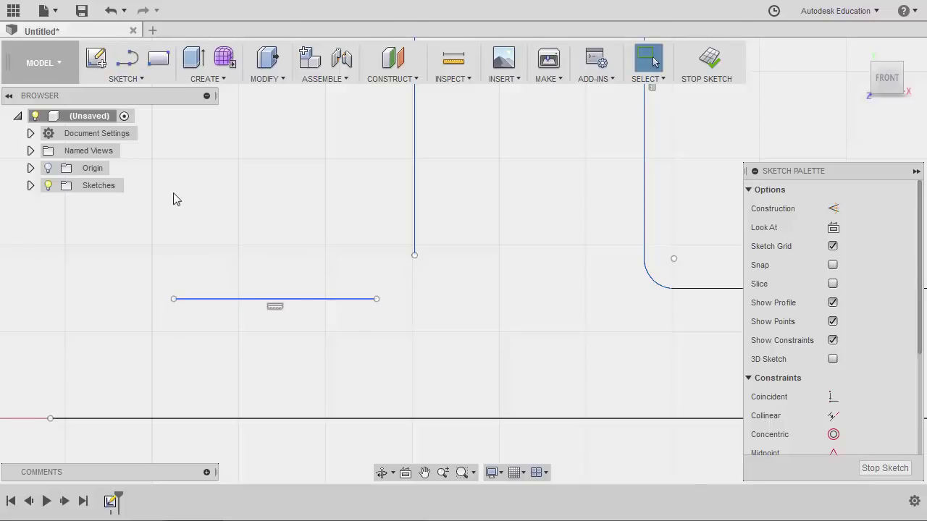
- Add a small 3-point arc curving upward from the left end of the separate horizontal line
{"action": "left_click", "coordinate": [136, 79]}
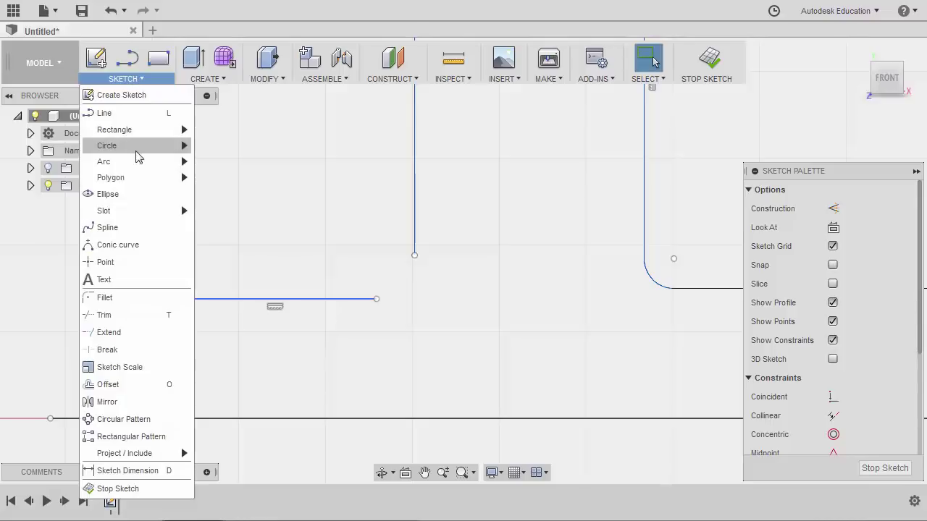
{"action": "mouse_move", "coordinate": [143, 163]}
{"action": "left_click", "coordinate": [217, 164]}
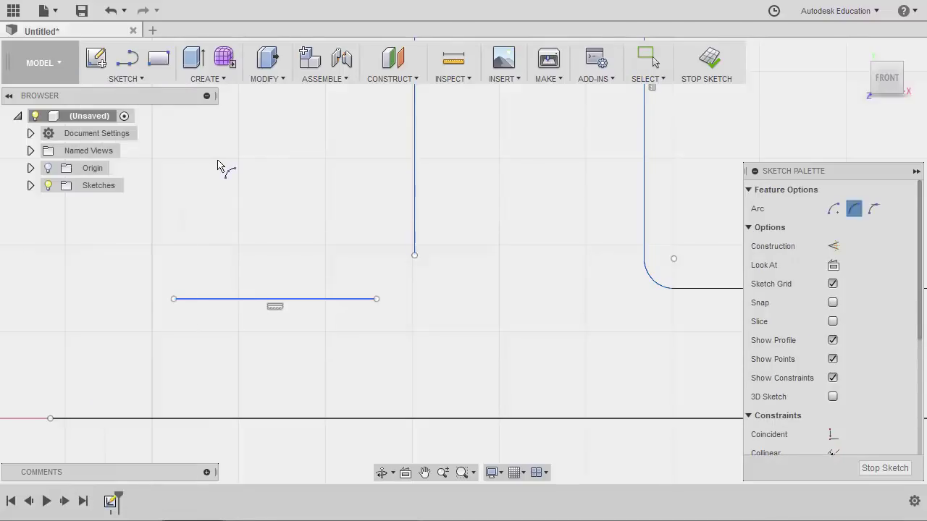
{"action": "left_click", "coordinate": [174, 299]}
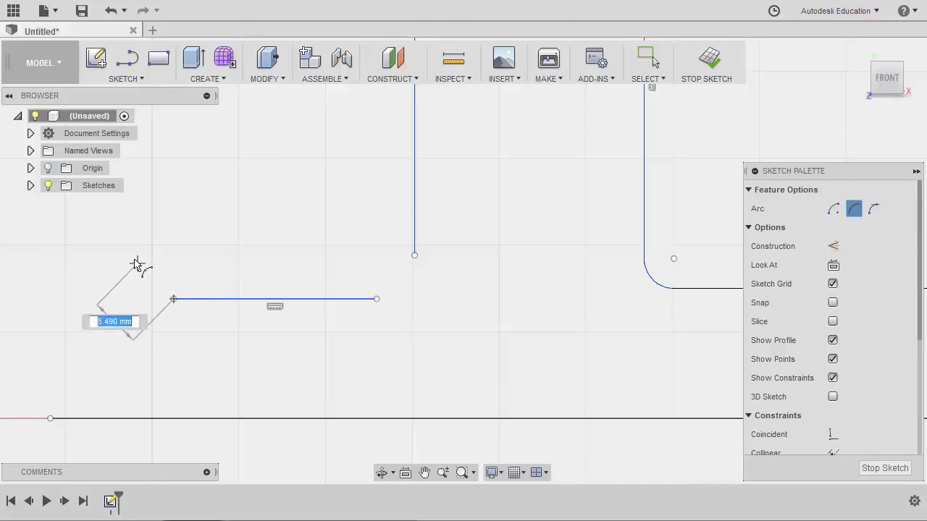
{"action": "left_click", "coordinate": [122, 245]}
{"action": "left_click", "coordinate": [140, 285]}
{"action": "key", "text": "Escape"}
- Draw the slanted arm from the arc's free end: a long line up-left, a short perpendicular end, and a line back down toward the base
{"action": "mouse_move", "coordinate": [169, 259]}
{"action": "middle_mouse_down"}
{"action": "mouse_move", "coordinate": [166, 249]}
{"action": "mouse_move", "coordinate": [323, 238]}
{"action": "mouse_move", "coordinate": [431, 293]}
{"action": "middle_mouse_up"}
{"action": "scroll", "coordinate": [323, 238], "scroll_direction": "down", "scroll_amount": 2}
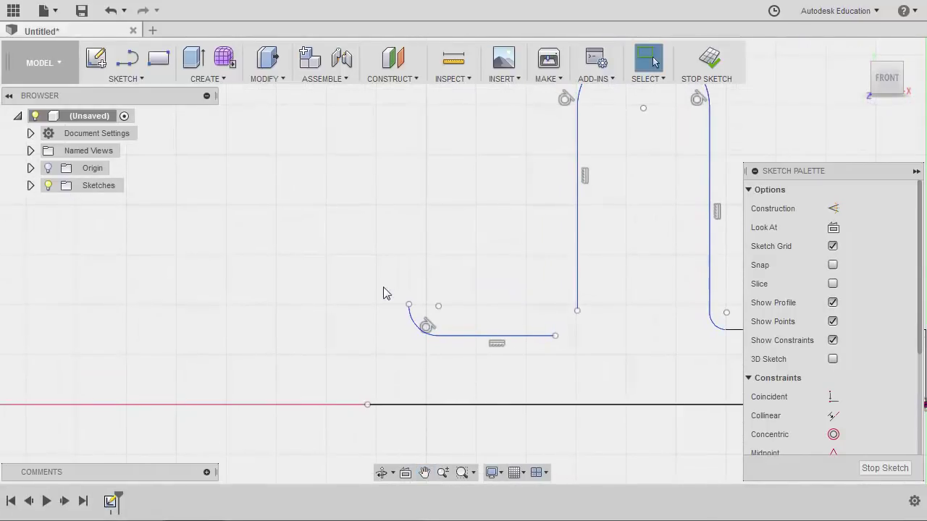
{"action": "left_click", "coordinate": [127, 58]}
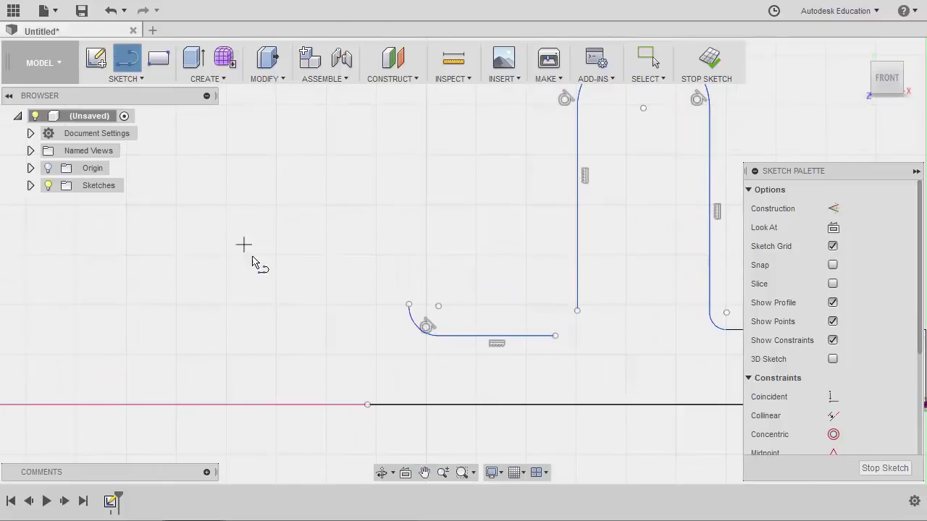
{"action": "left_click_drag", "start_coordinate": [409, 305], "coordinate": [262, 155]}
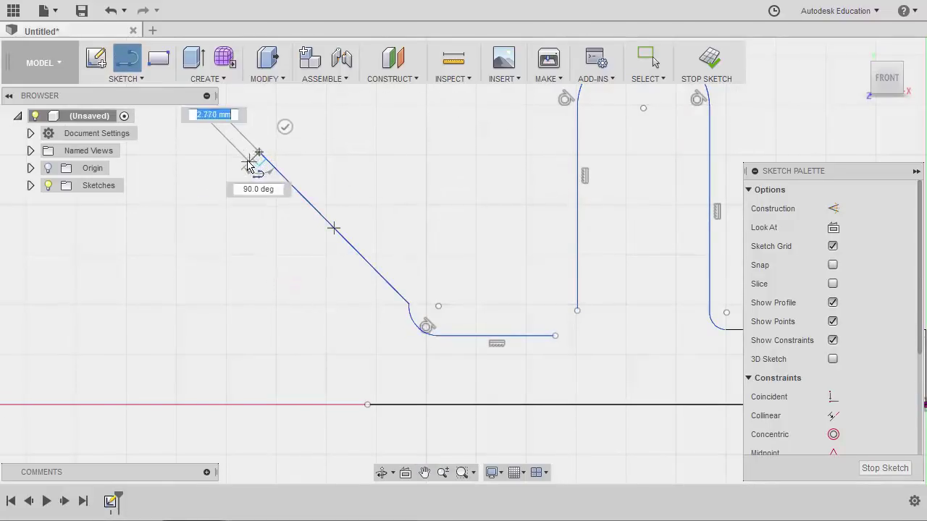
{"action": "left_click", "coordinate": [228, 181]}
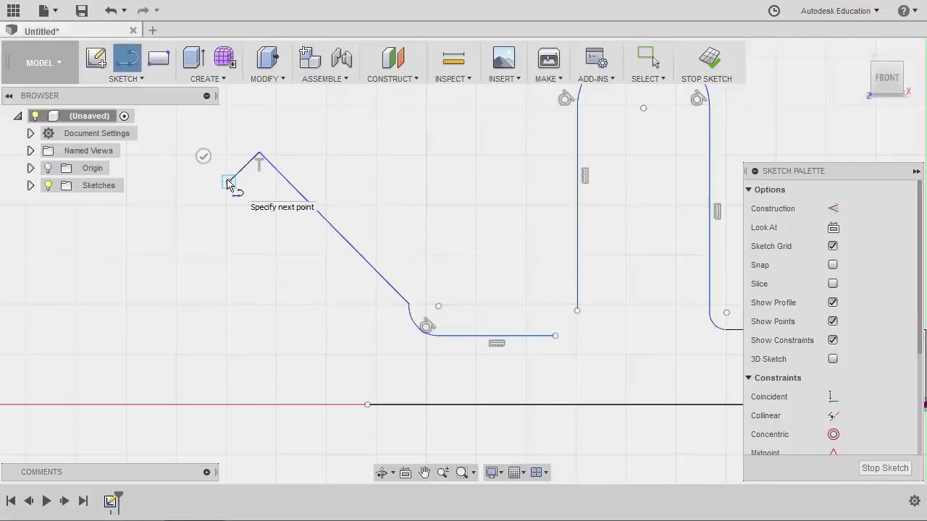
{"action": "left_click", "coordinate": [334, 318]}
{"action": "key", "text": "Escape"}
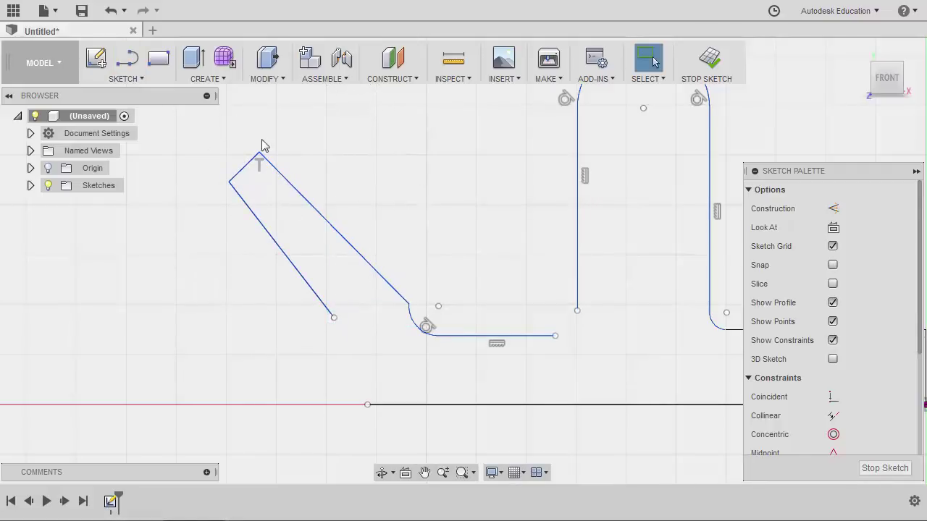
- Connect the slanted arm's lower end to the left end of the base line with an outward-bulging 3-point arc
{"action": "left_click", "coordinate": [128, 78]}
{"action": "mouse_move", "coordinate": [174, 162]}
{"action": "left_click", "coordinate": [225, 163]}
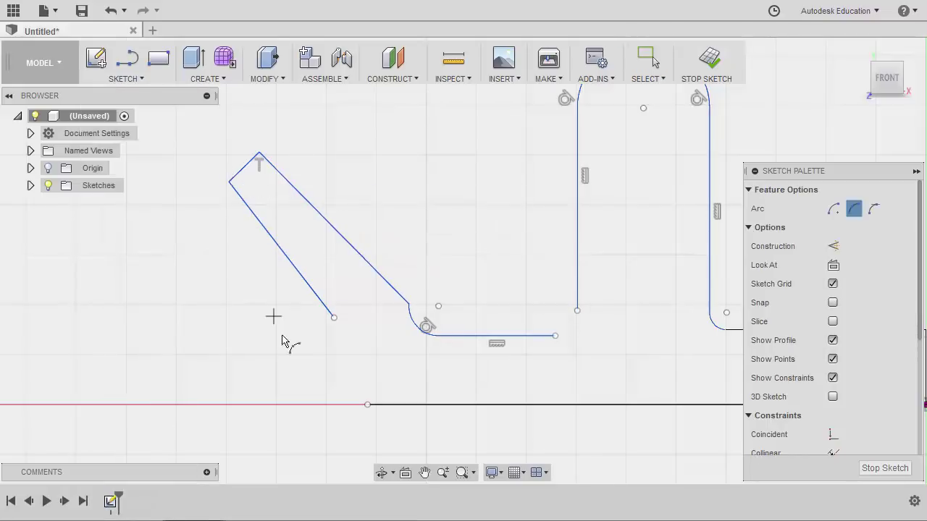
{"action": "left_click", "coordinate": [334, 318]}
{"action": "left_click", "coordinate": [368, 405]}
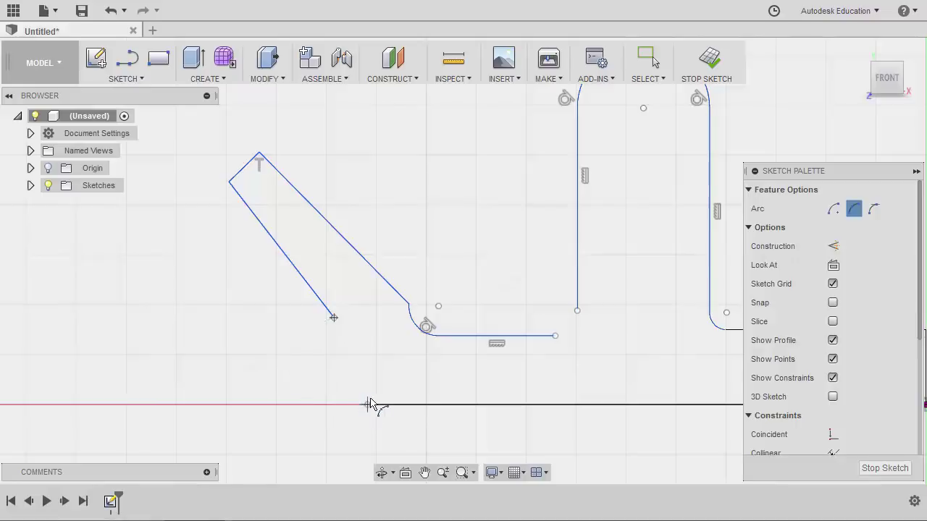
{"action": "left_click", "coordinate": [342, 364]}
{"action": "key", "text": "Escape"}
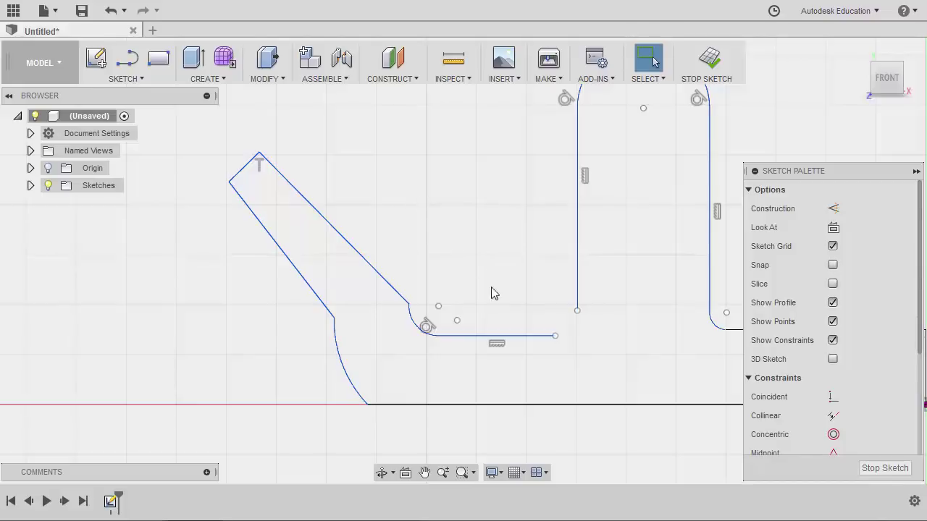
- Close the profile with a 3-point arc joining the short horizontal line's right end to the raised section's left vertical line
{"action": "mouse_move", "coordinate": [556, 326]}
{"action": "middle_mouse_down"}
{"action": "mouse_move", "coordinate": [489, 297]}
{"action": "mouse_move", "coordinate": [448, 321]}
{"action": "middle_mouse_up"}
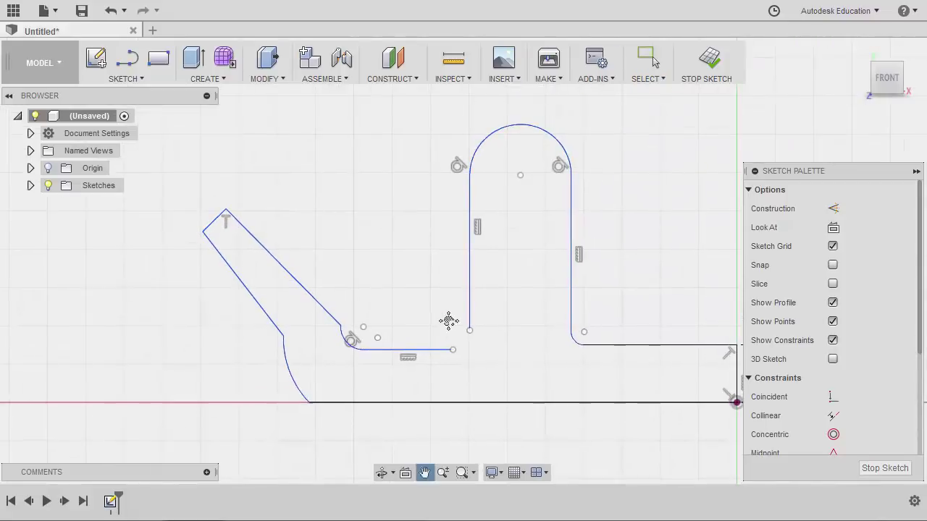
{"action": "middle_click_drag", "start_coordinate": [504, 317], "coordinate": [490, 317]}
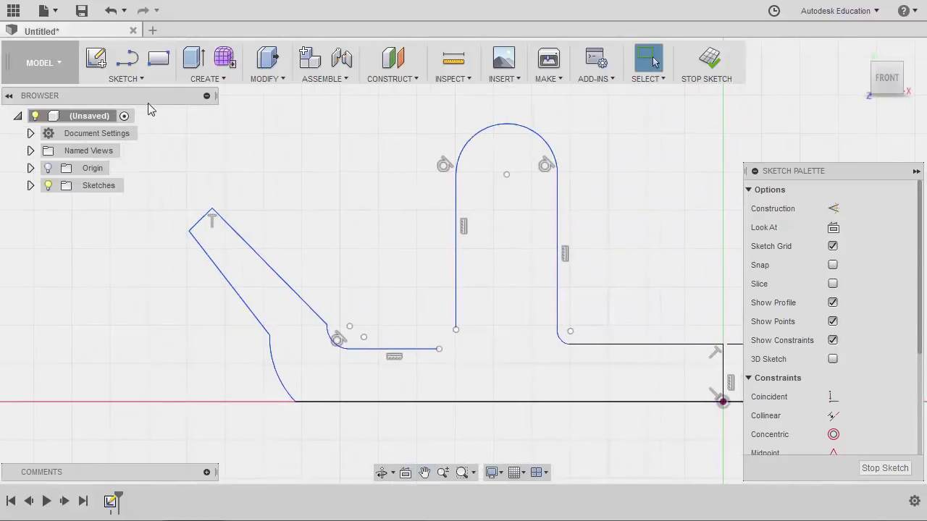
{"action": "left_click", "coordinate": [132, 79]}
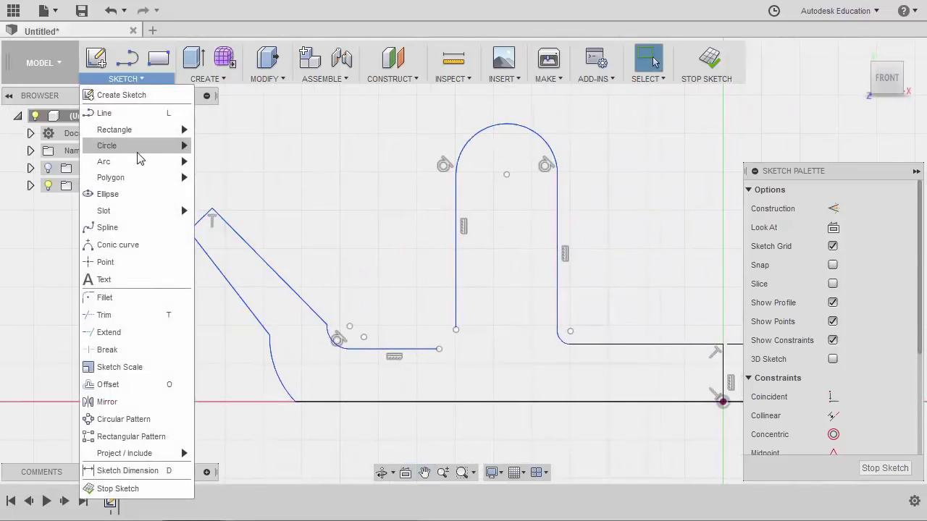
{"action": "mouse_move", "coordinate": [189, 163]}
{"action": "left_click", "coordinate": [217, 166]}
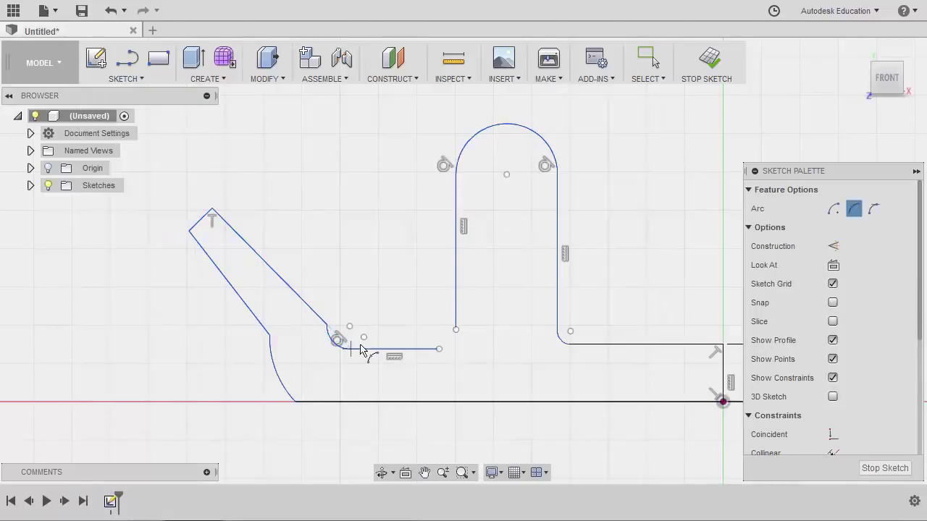
{"action": "left_click", "coordinate": [439, 350]}
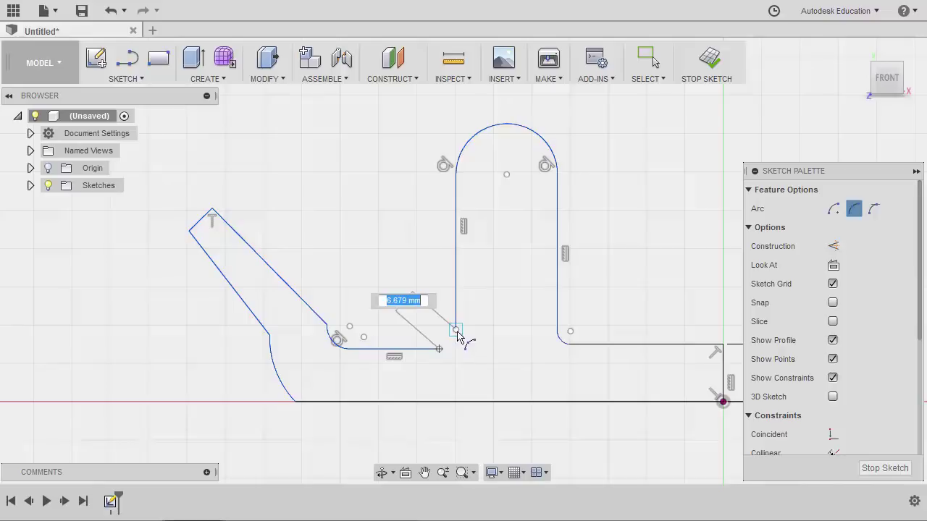
{"action": "left_click", "coordinate": [456, 332]}
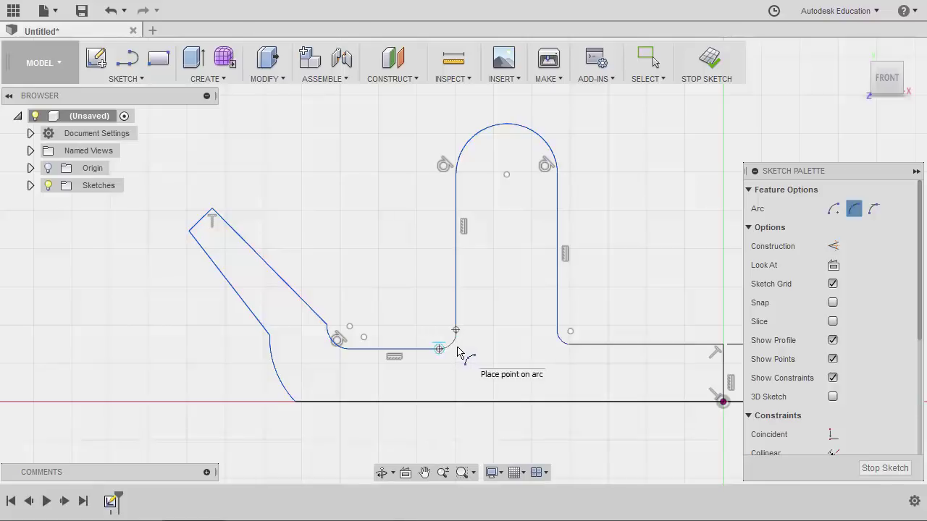
{"action": "left_click", "coordinate": [472, 347]}
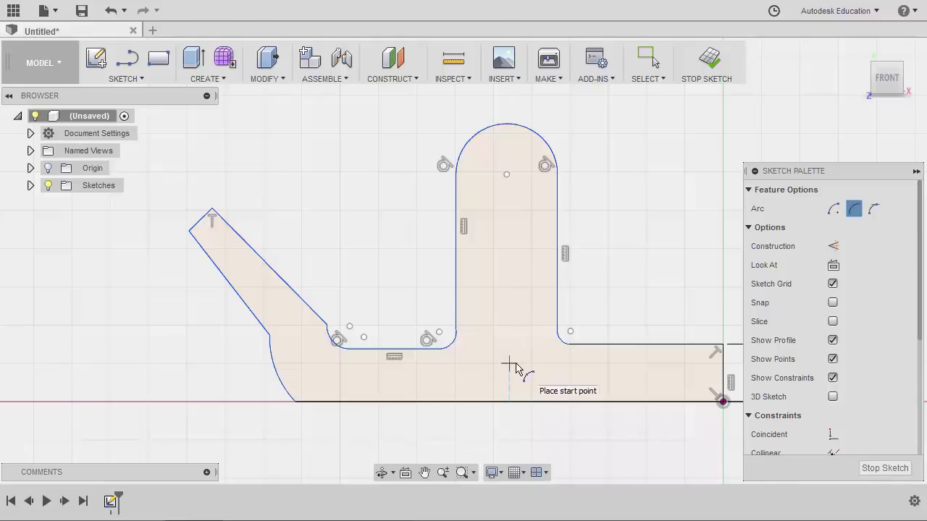
{"action": "key", "text": "Escape"}
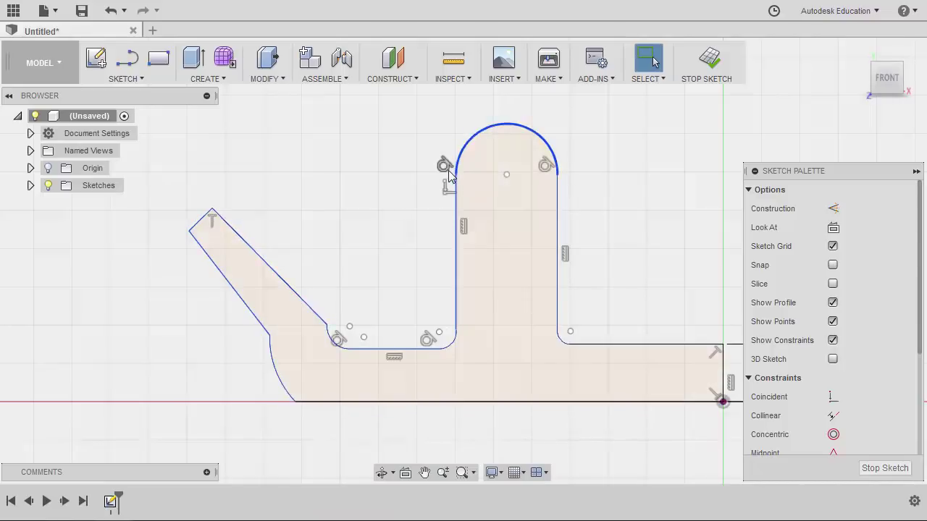
- Apply a Tangent constraint between the slanted arm's inner line and the small arc at its lower end
{"action": "scroll", "coordinate": [431, 194], "scroll_direction": "up", "scroll_amount": 1}
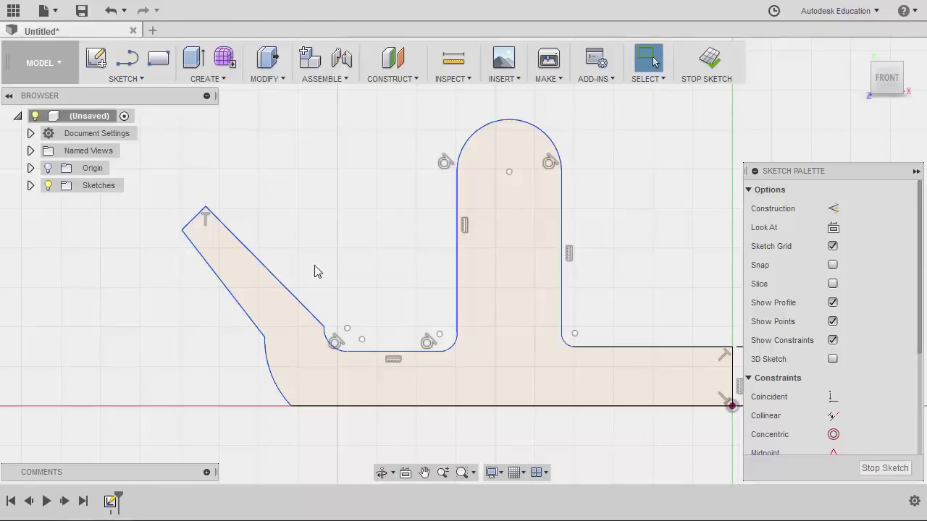
{"action": "mouse_move", "coordinate": [368, 353]}
{"action": "middle_mouse_down"}
{"action": "mouse_move", "coordinate": [424, 296]}
{"action": "mouse_move", "coordinate": [422, 279]}
{"action": "middle_mouse_up"}
{"action": "scroll", "coordinate": [395, 300], "scroll_direction": "up", "scroll_amount": 5}
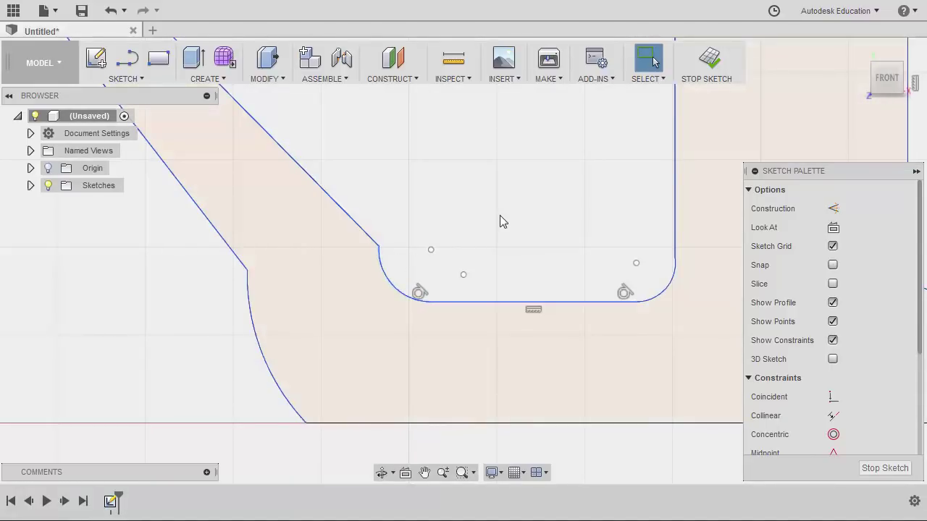
{"action": "scroll", "coordinate": [864, 402], "scroll_direction": "down", "scroll_amount": 3}
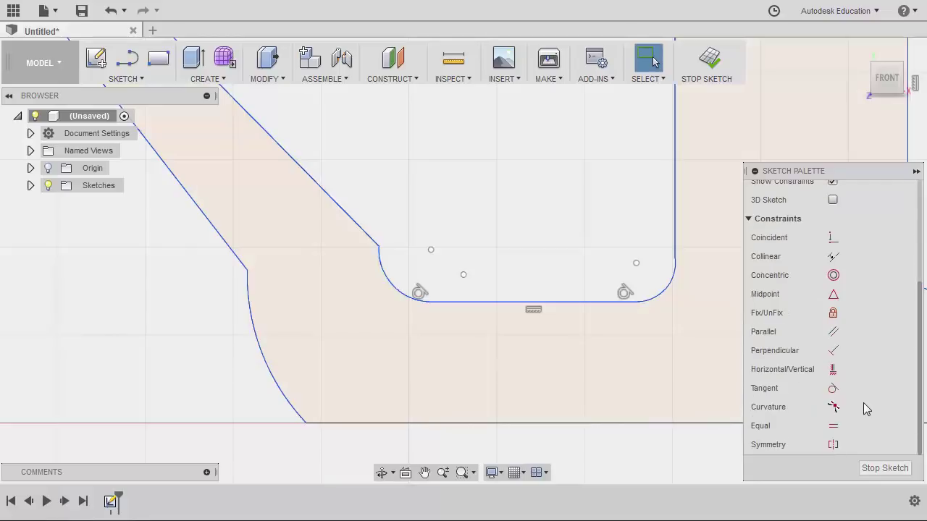
{"action": "left_click", "coordinate": [833, 388]}
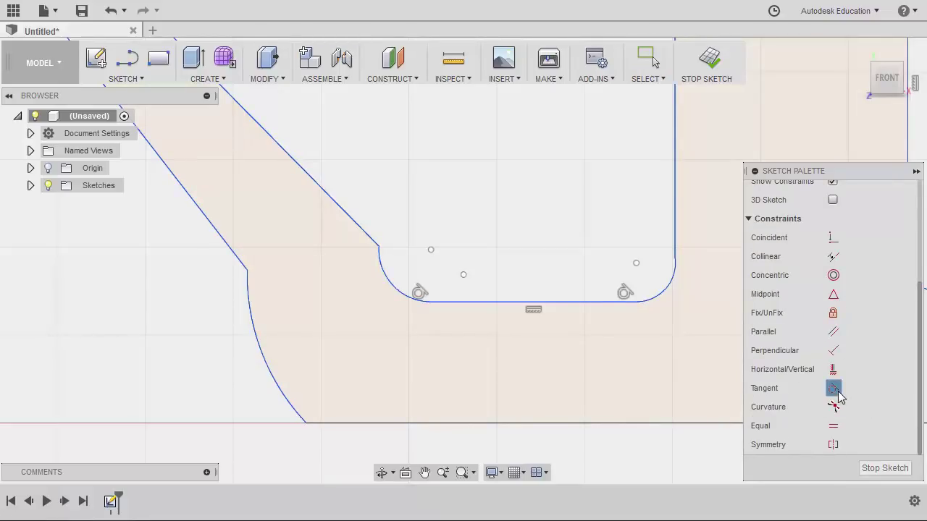
{"action": "left_click", "coordinate": [355, 224]}
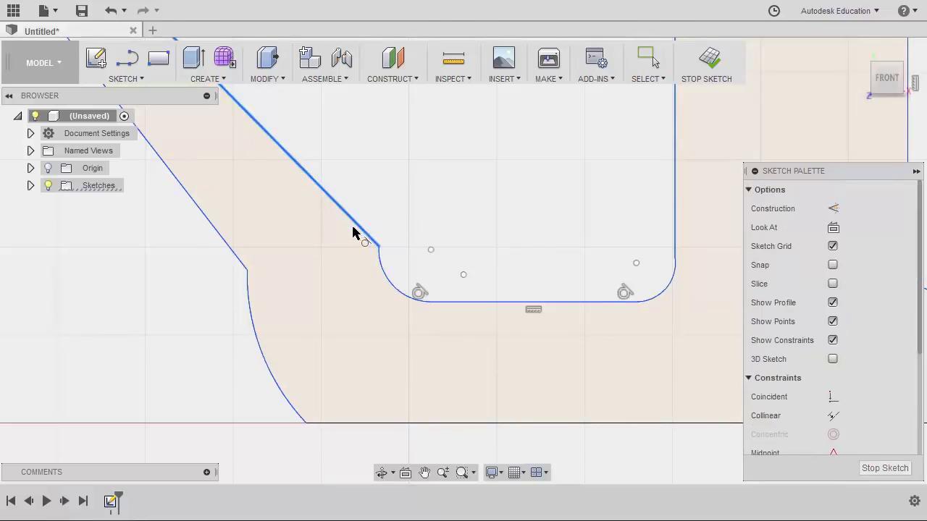
{"action": "left_click", "coordinate": [390, 279]}
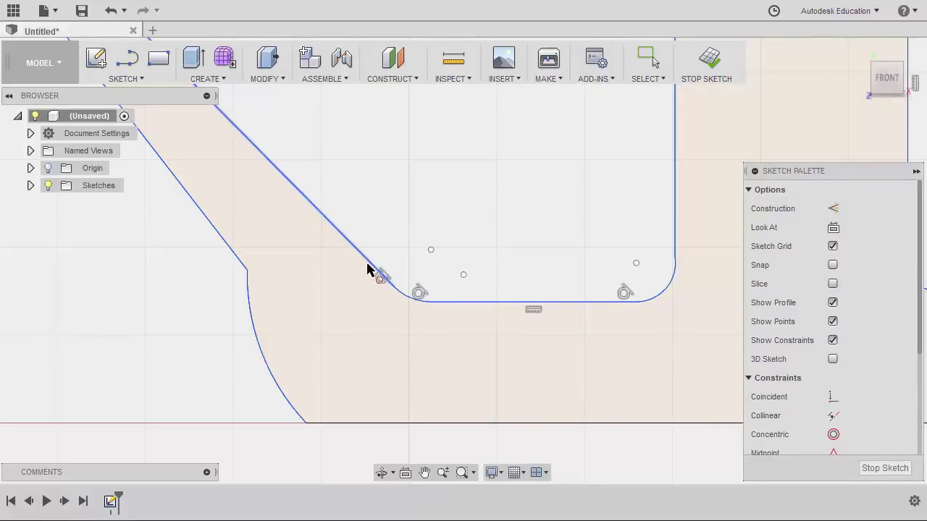
- Apply a Tangent constraint between the slanted arm's outer line and the large arc below it
{"action": "middle_click_drag", "start_coordinate": [330, 311], "coordinate": [435, 304]}
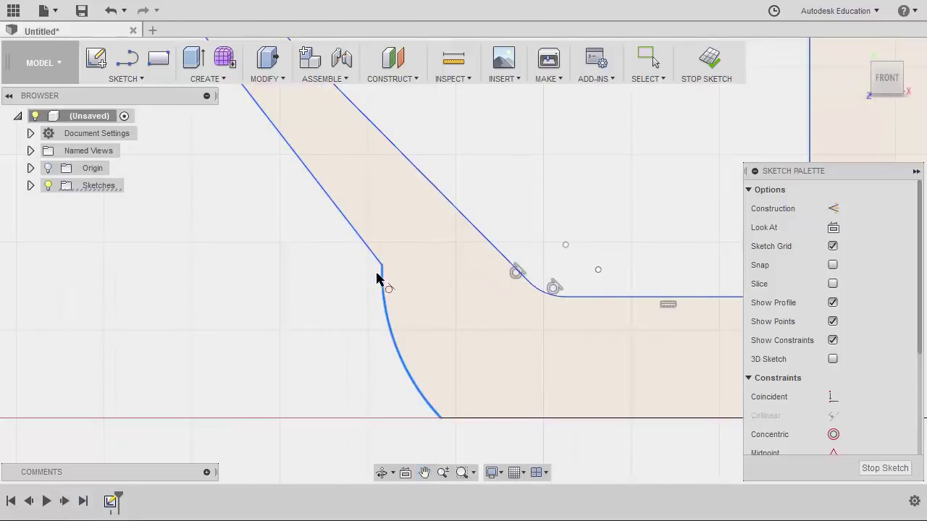
{"action": "key", "text": "ctrl+z"}
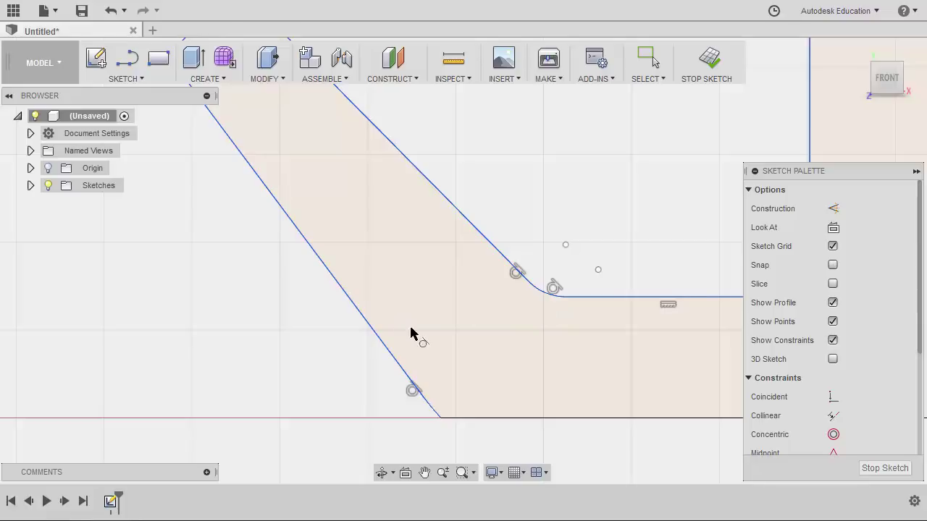
{"action": "middle_click_drag", "start_coordinate": [451, 373], "coordinate": [445, 317]}
{"action": "key", "text": "ctrl+z"}
{"action": "key", "text": "ctrl+z"}
- Make the large outer arc tangent to the base line at the base's left end
{"action": "scroll", "coordinate": [427, 352], "scroll_direction": "up", "scroll_amount": 3}
{"action": "left_click", "coordinate": [434, 312]}
{"action": "left_click", "coordinate": [402, 360]}
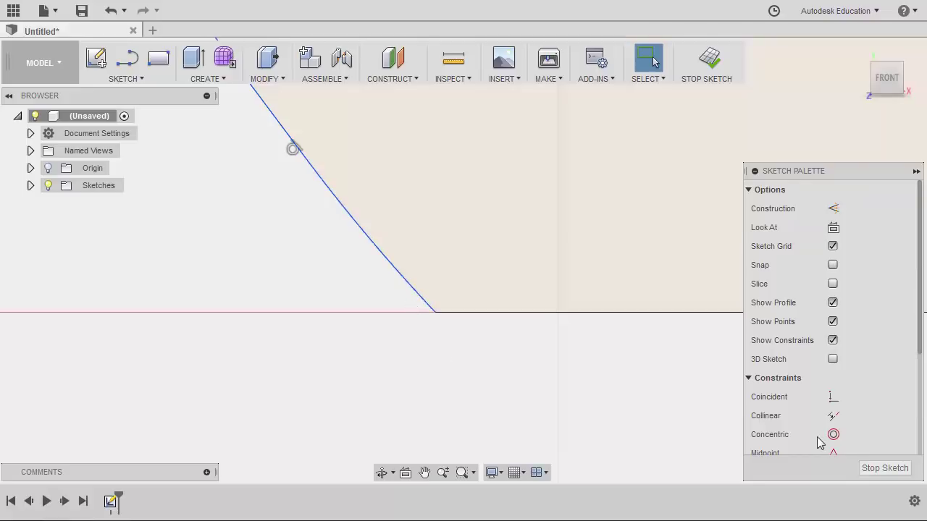
{"action": "scroll", "coordinate": [877, 405], "scroll_direction": "down", "scroll_amount": 3}
{"action": "left_click", "coordinate": [833, 417]}
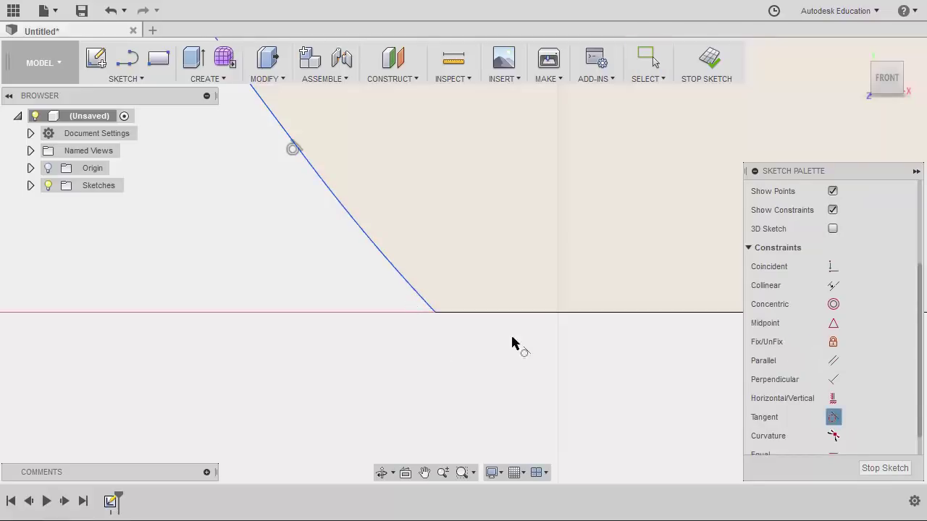
{"action": "left_click", "coordinate": [462, 316]}
{"action": "left_click", "coordinate": [414, 291]}
{"action": "scroll", "coordinate": [558, 250], "scroll_direction": "down", "scroll_amount": 8}
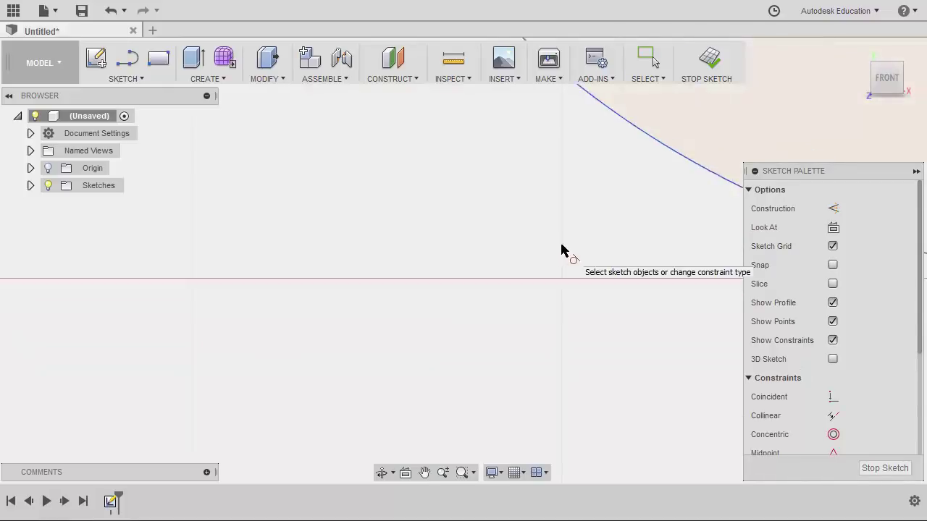
{"action": "middle_click_drag", "start_coordinate": [594, 235], "coordinate": [488, 292]}
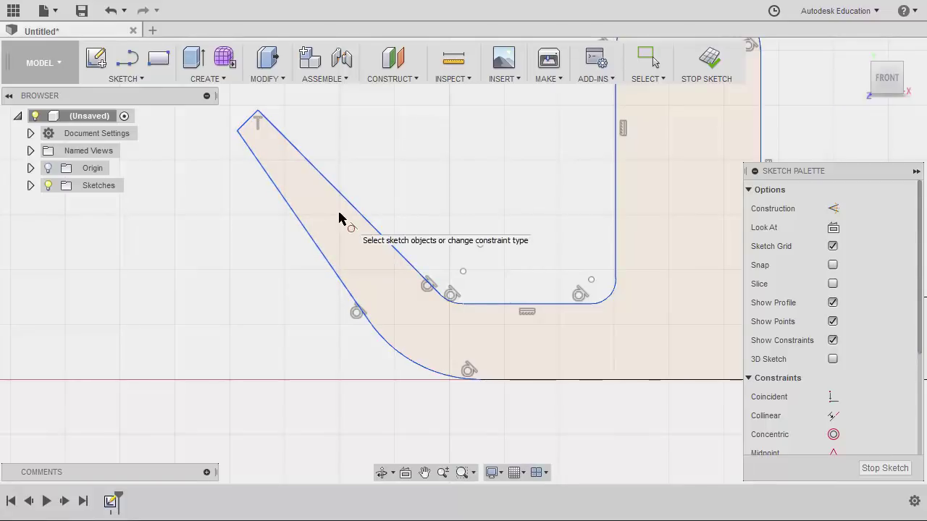
- Constrain the two long lines of the slanted arm to be parallel
{"action": "scroll", "coordinate": [856, 381], "scroll_direction": "down", "scroll_amount": 3}
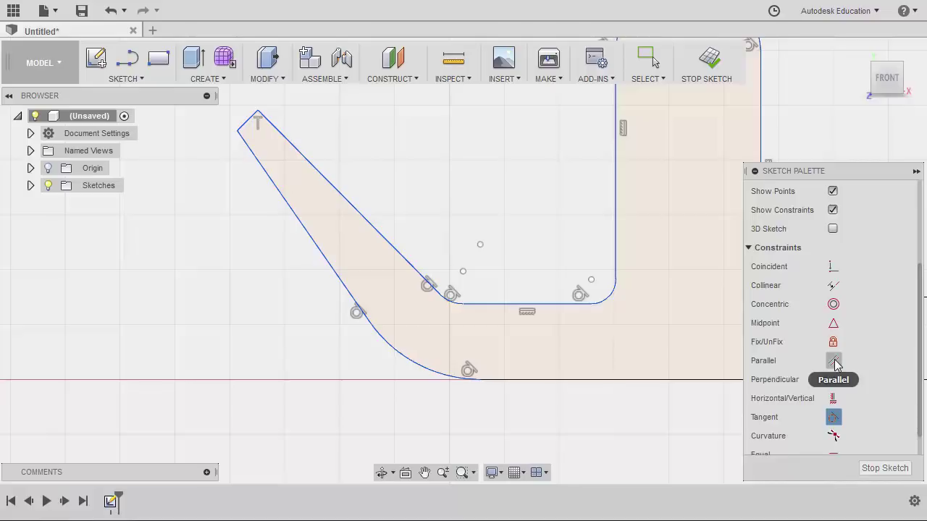
{"action": "left_click", "coordinate": [834, 361]}
{"action": "left_click", "coordinate": [370, 222]}
{"action": "left_click", "coordinate": [327, 259]}
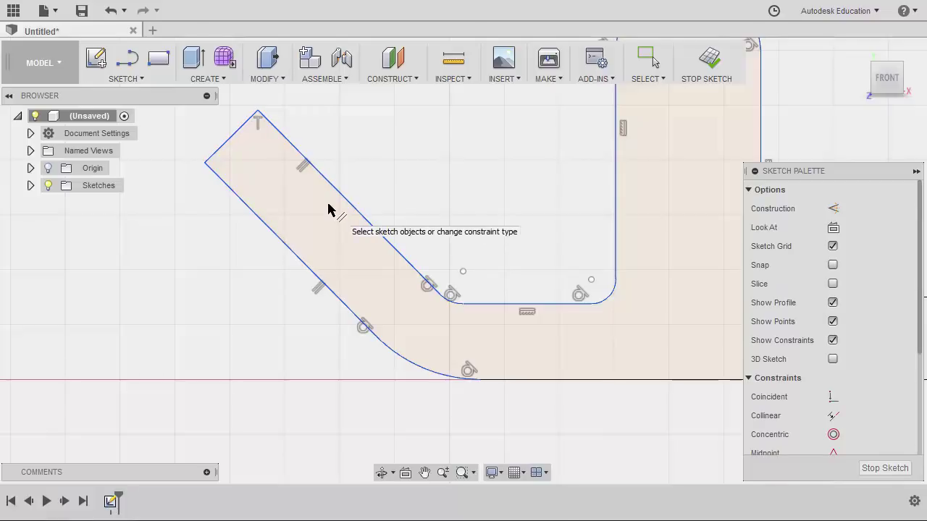
{"action": "key", "text": "Escape"}
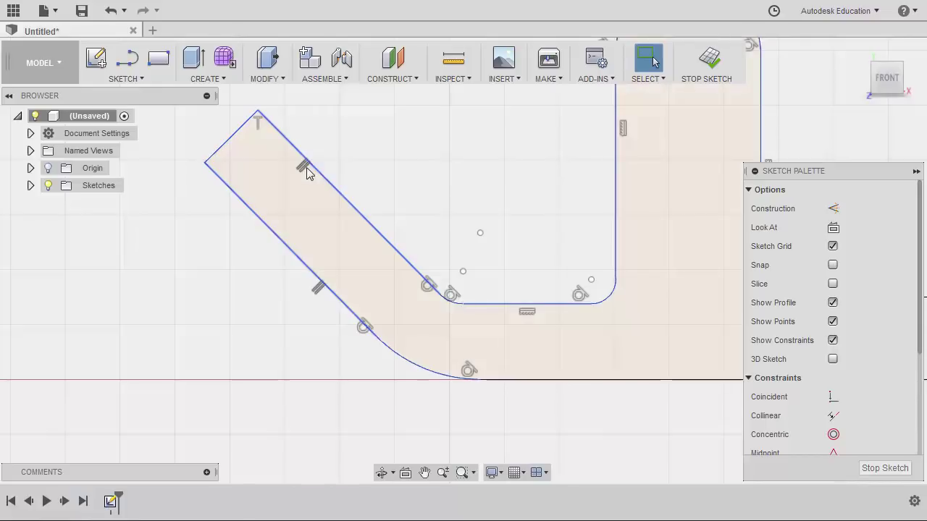
- Make the raised section's right vertical line tangent to the corner arc at its foot
{"action": "scroll", "coordinate": [492, 208], "scroll_direction": "down", "scroll_amount": 5}
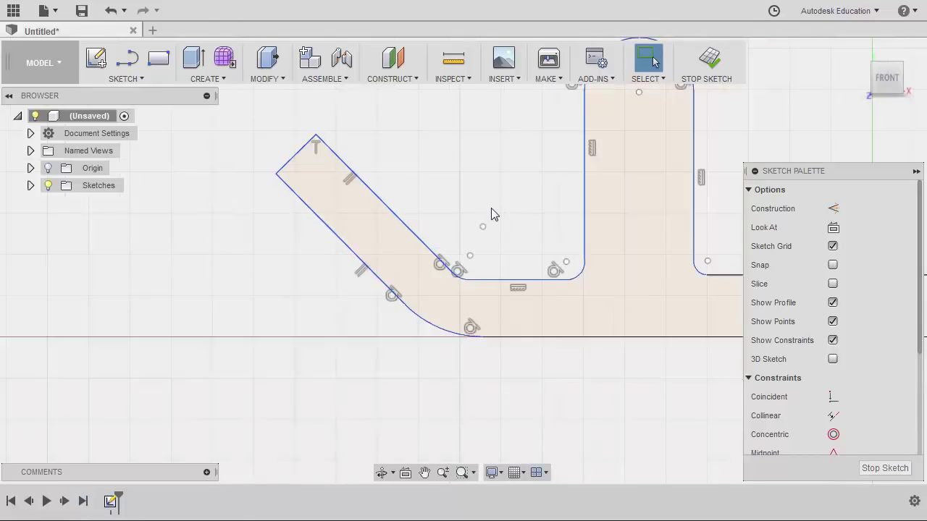
{"action": "middle_click_drag", "start_coordinate": [492, 209], "coordinate": [405, 259]}
{"action": "scroll", "coordinate": [558, 312], "scroll_direction": "up", "scroll_amount": 8}
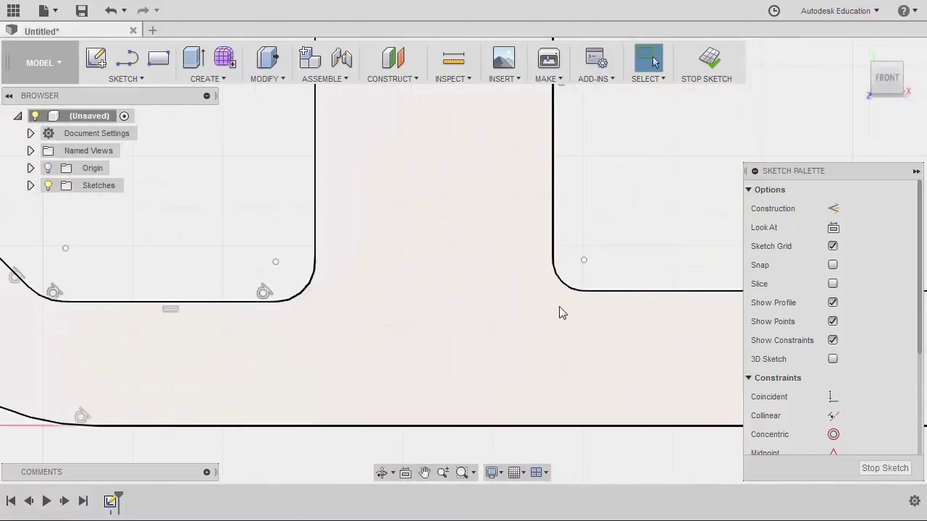
{"action": "key", "text": "Escape"}
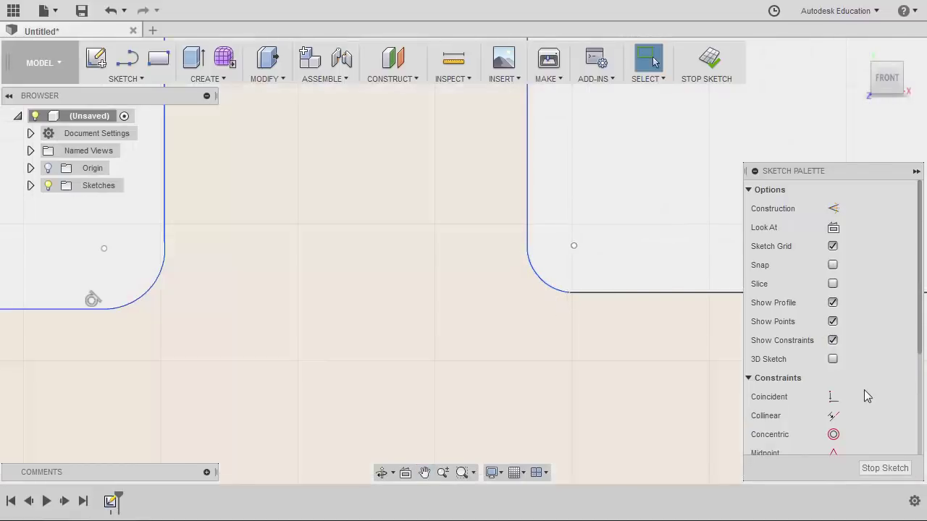
{"action": "scroll", "coordinate": [867, 398], "scroll_direction": "down", "scroll_amount": 3}
{"action": "scroll", "coordinate": [867, 398], "scroll_direction": "down", "scroll_amount": 1}
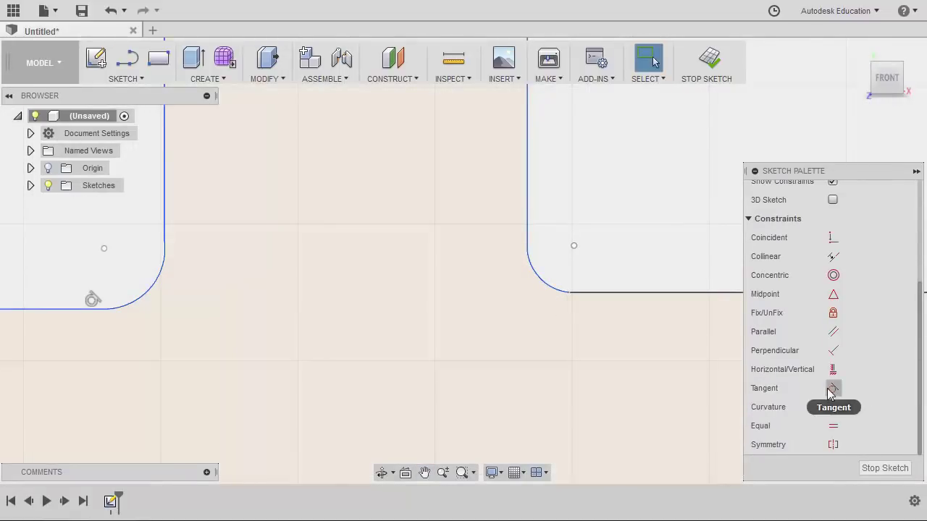
{"action": "left_click", "coordinate": [833, 388]}
{"action": "left_click", "coordinate": [530, 227]}
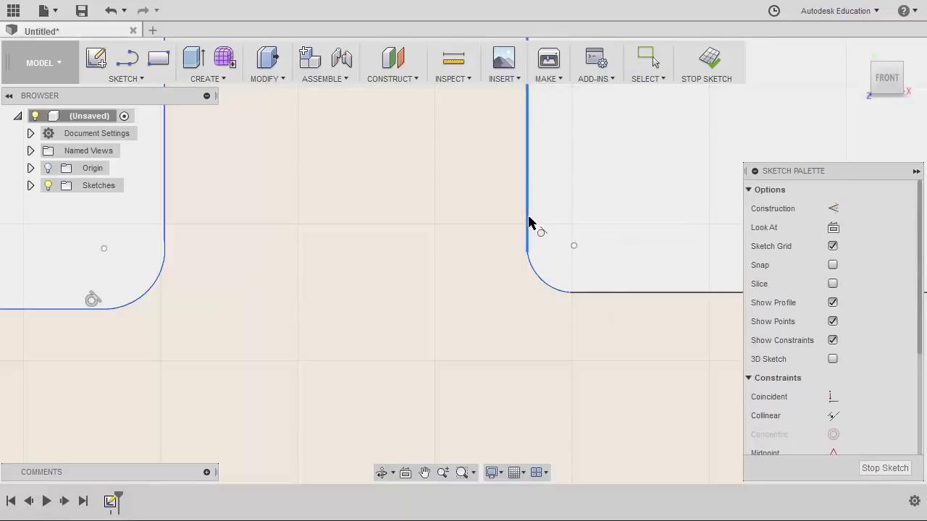
{"action": "left_click", "coordinate": [537, 277]}
- Make the same corner arc tangent to the horizontal line on the right side of the raised section
{"action": "left_click", "coordinate": [614, 294]}
{"action": "left_click", "coordinate": [559, 289]}
{"action": "scroll", "coordinate": [587, 265], "scroll_direction": "up", "scroll_amount": 2}
{"action": "scroll", "coordinate": [584, 265], "scroll_direction": "down", "scroll_amount": 5}
{"action": "scroll", "coordinate": [584, 265], "scroll_direction": "down", "scroll_amount": 2}
{"action": "scroll", "coordinate": [554, 323], "scroll_direction": "up", "scroll_amount": 3}
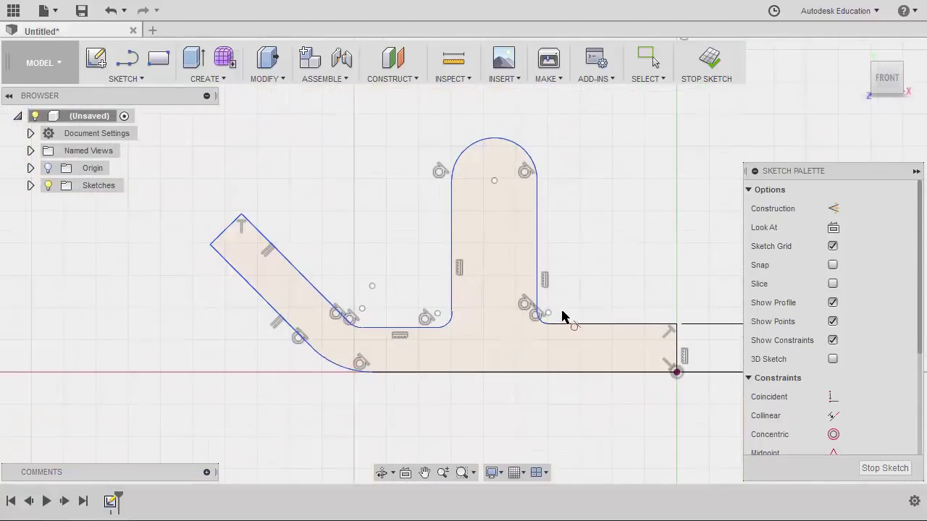
{"action": "key", "text": "Escape"}
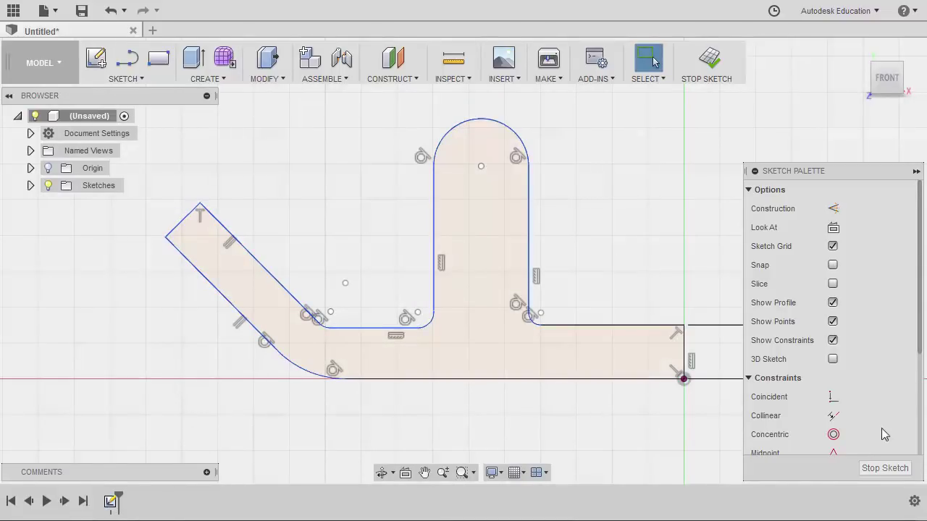
- Make the short horizontal line left of the raised section collinear with the horizontal line on its right
{"action": "scroll", "coordinate": [881, 432], "scroll_direction": "down", "scroll_amount": 3}
{"action": "left_click", "coordinate": [833, 329]}
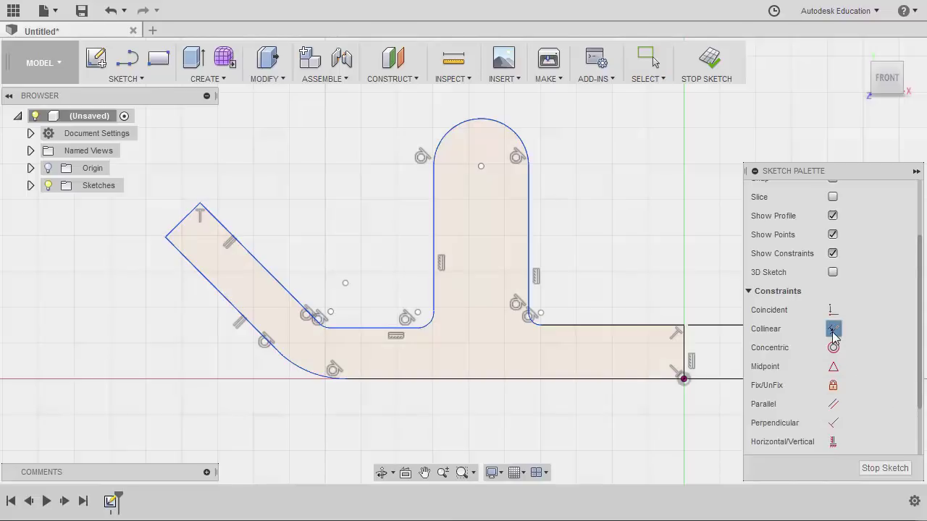
{"action": "left_click", "coordinate": [613, 326]}
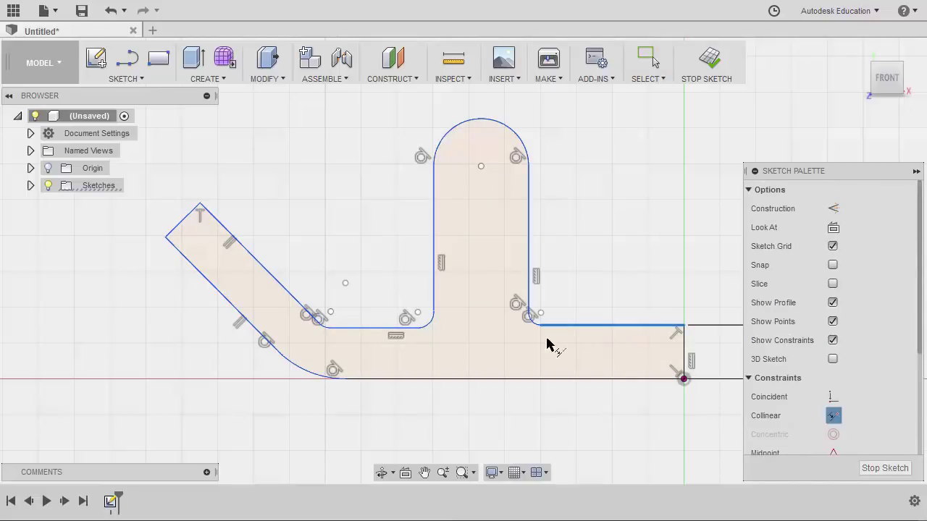
{"action": "left_click", "coordinate": [377, 331]}
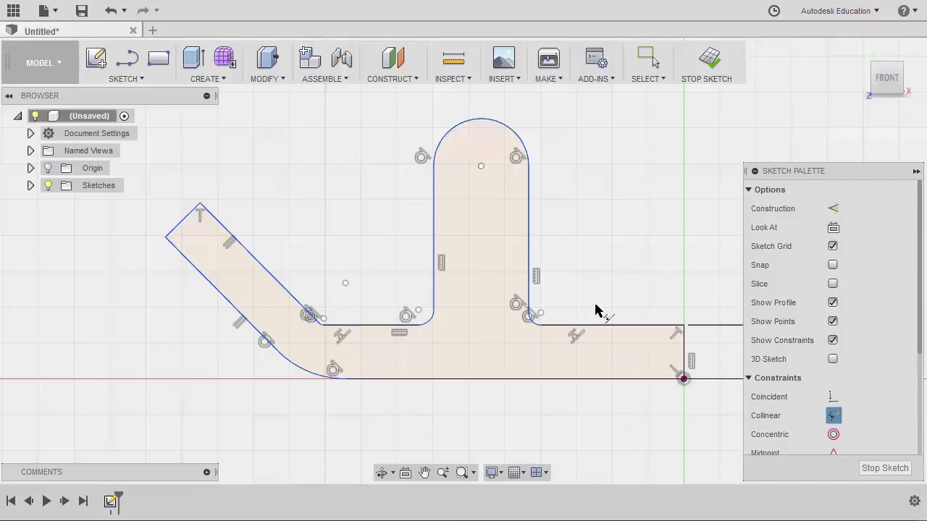
{"action": "key", "text": "Escape"}
- Apply an Equal constraint to the two corner arcs at the foot of the raised section
{"action": "scroll", "coordinate": [497, 333], "scroll_direction": "up", "scroll_amount": 3}
{"action": "scroll", "coordinate": [497, 333], "scroll_direction": "up", "scroll_amount": 2}
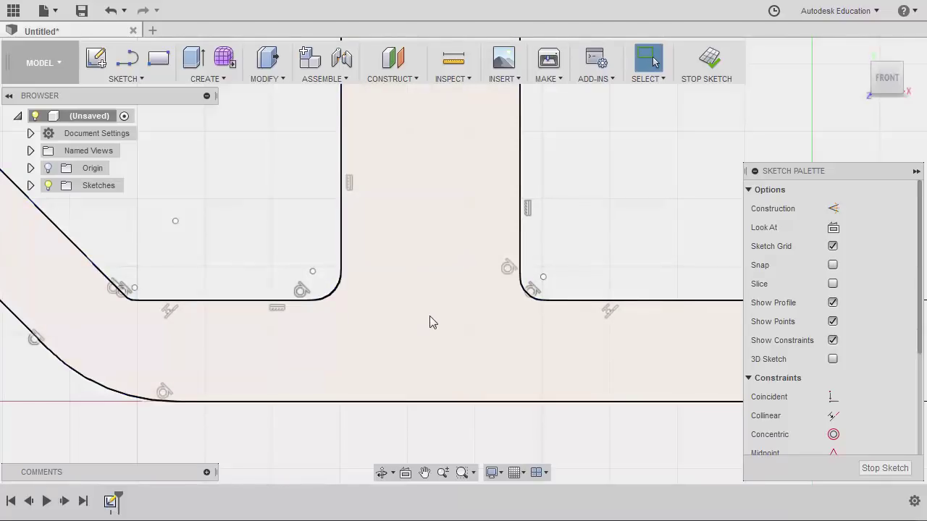
{"action": "scroll", "coordinate": [890, 349], "scroll_direction": "down", "scroll_amount": 3}
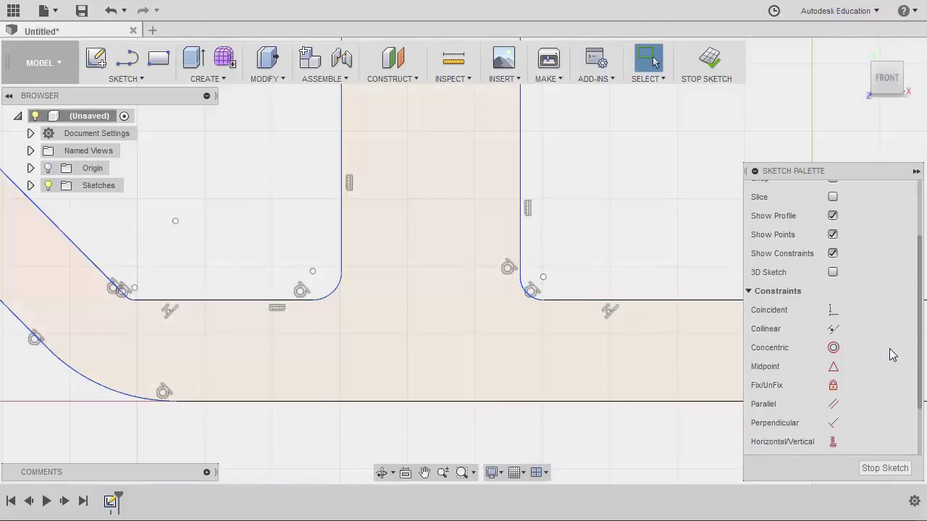
{"action": "scroll", "coordinate": [889, 349], "scroll_direction": "down", "scroll_amount": 3}
{"action": "left_click", "coordinate": [834, 427]}
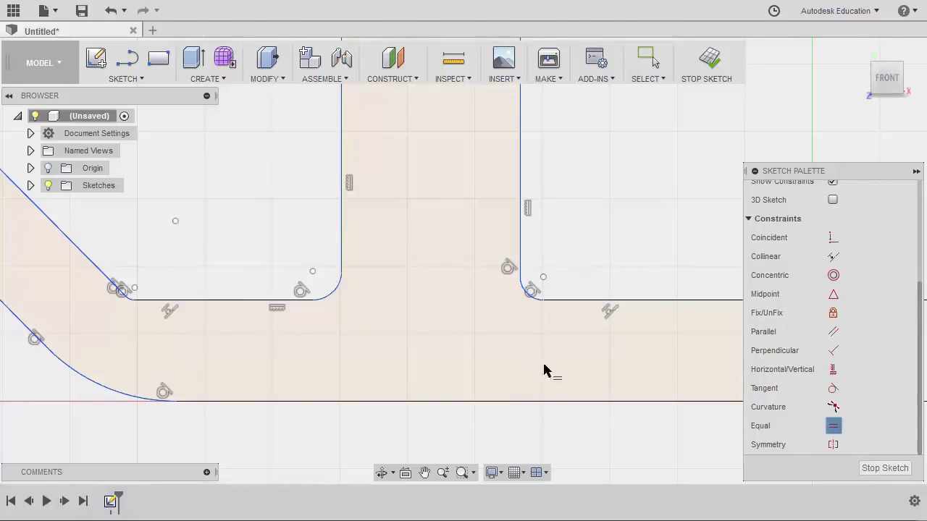
{"action": "left_click", "coordinate": [532, 297]}
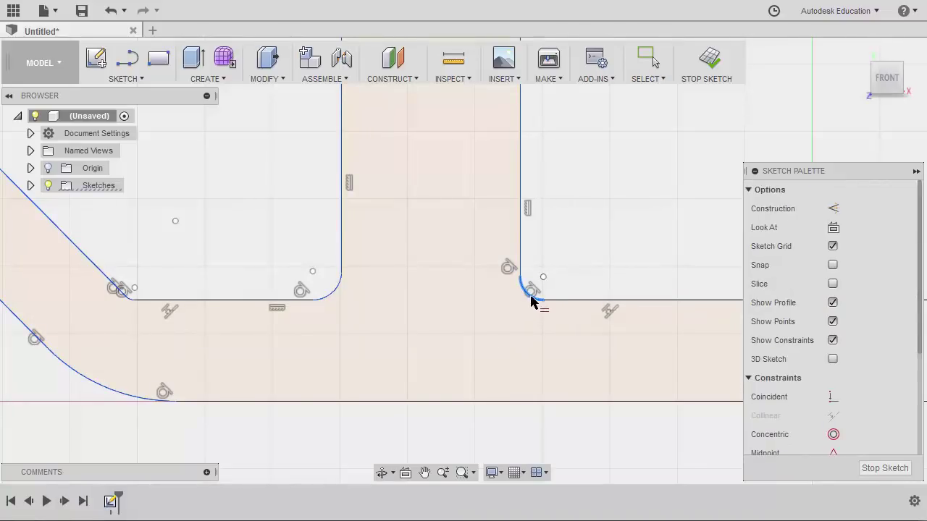
{"action": "left_click", "coordinate": [337, 296]}
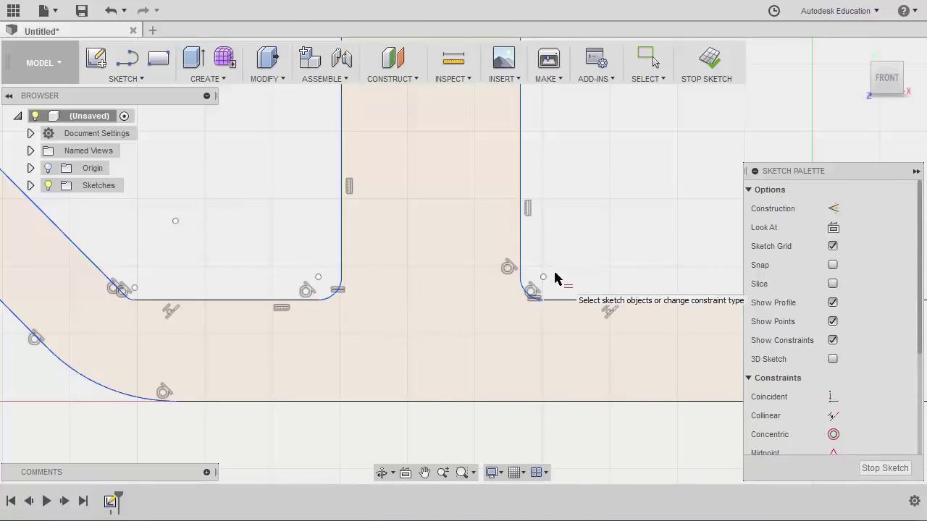
{"action": "key", "text": "Escape"}
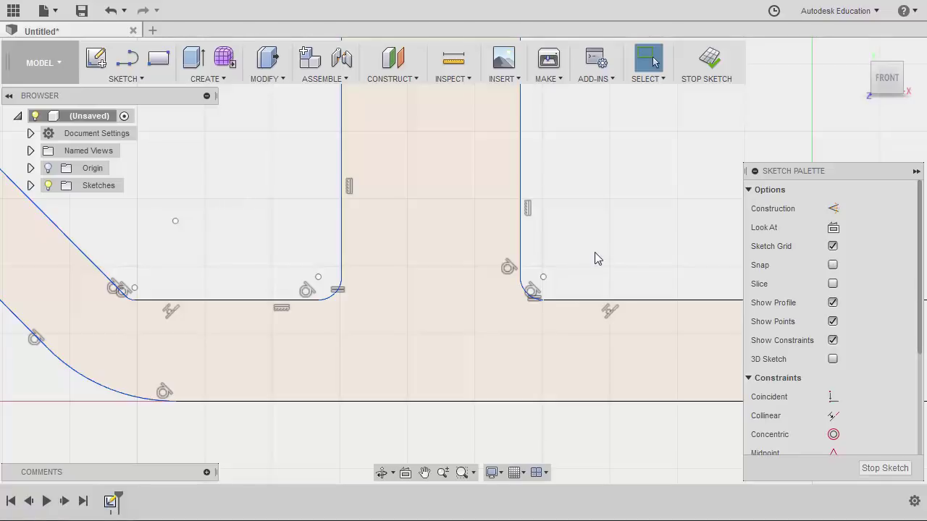
{"action": "middle_click", "coordinate": [596, 255]}
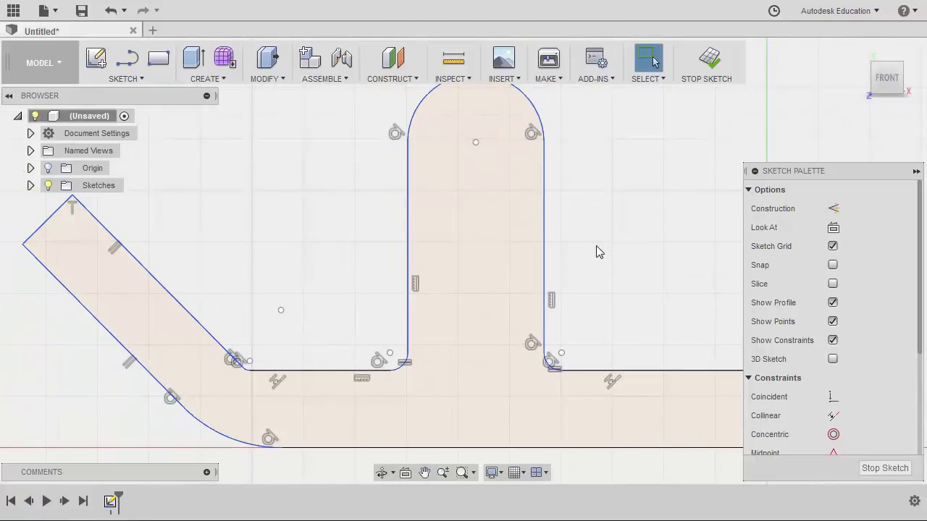
{"action": "scroll", "coordinate": [597, 247], "scroll_direction": "up", "scroll_amount": 2}
{"action": "scroll", "coordinate": [596, 249], "scroll_direction": "down", "scroll_amount": 5}
{"action": "middle_click_drag", "start_coordinate": [596, 250], "coordinate": [566, 259]}
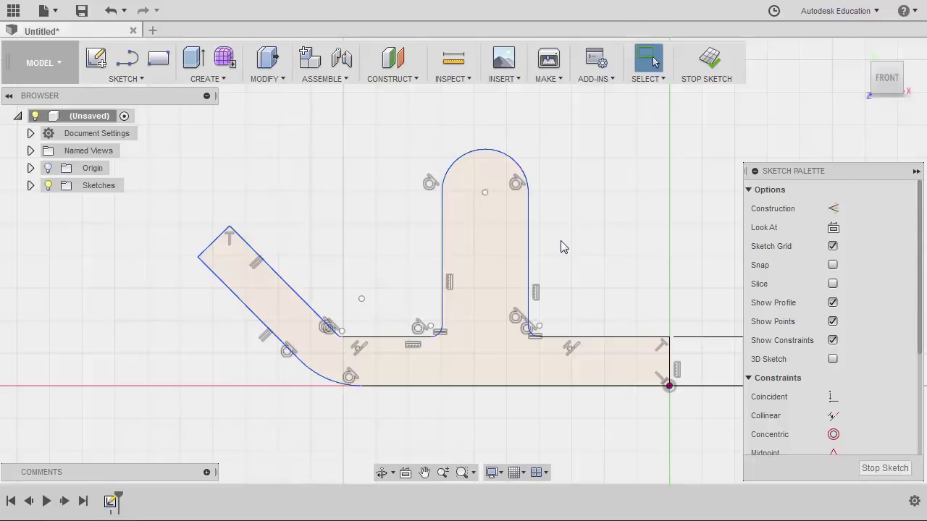
{"action": "mouse_move", "coordinate": [583, 278]}
{"action": "middle_mouse_down"}
{"action": "mouse_move", "coordinate": [560, 258]}
{"action": "mouse_move", "coordinate": [538, 259]}
{"action": "middle_mouse_up"}
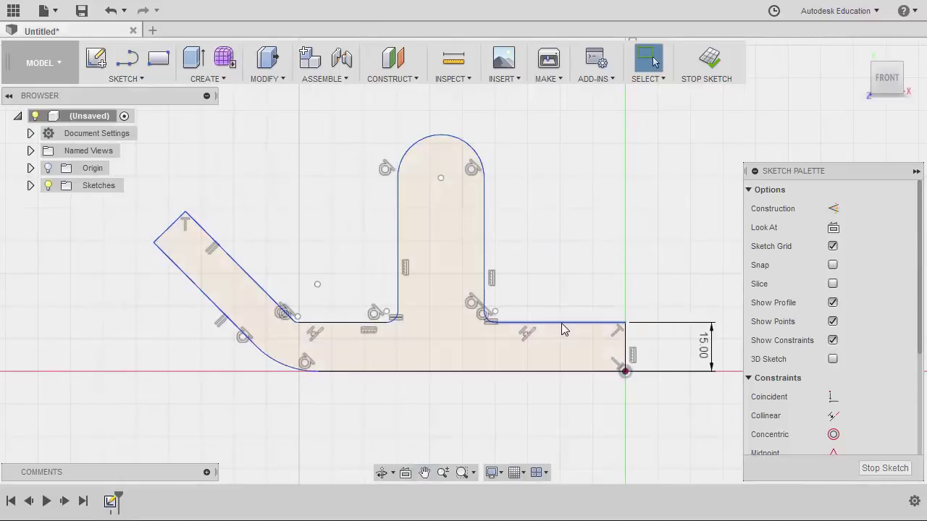
{"action": "scroll", "coordinate": [656, 340], "scroll_direction": "up", "scroll_amount": 4}
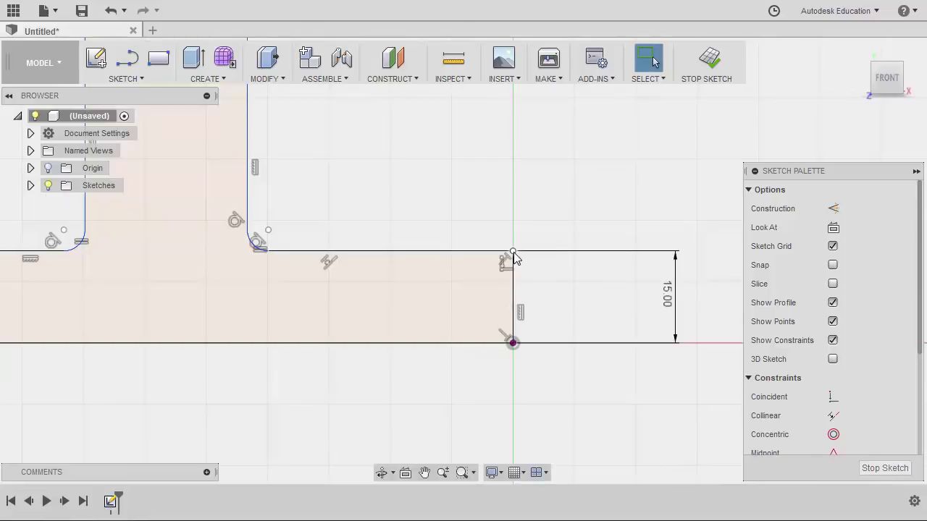
- Pull the free end edge of the slanted arm outward to lengthen the arm slightly
{"action": "left_click", "coordinate": [513, 252]}
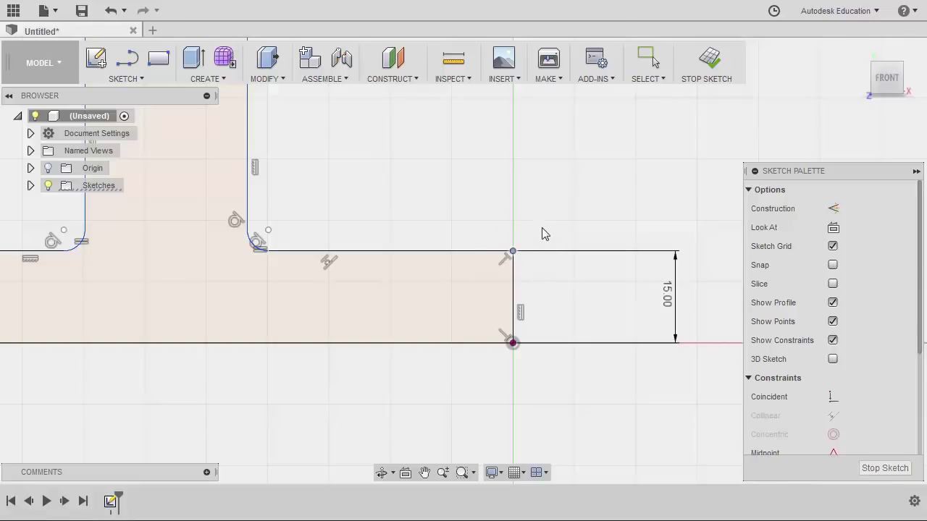
{"action": "key", "text": "Escape"}
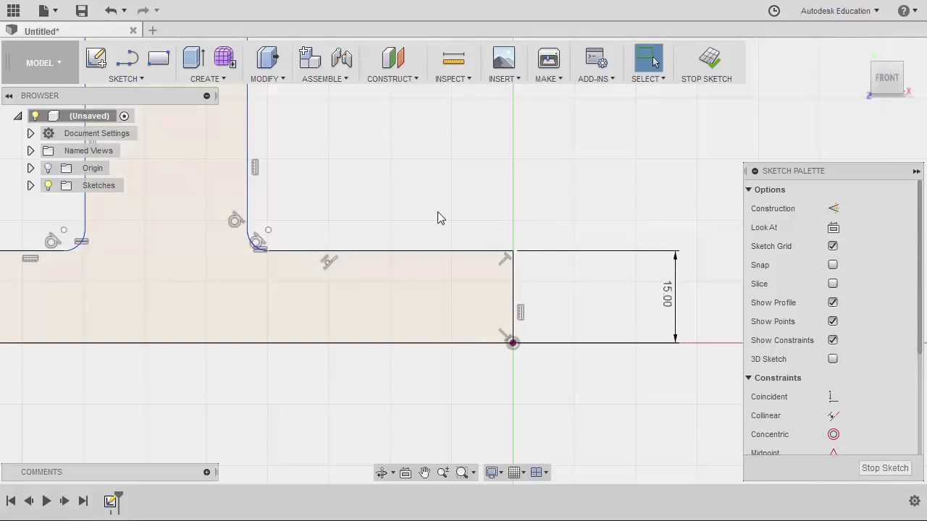
{"action": "scroll", "coordinate": [471, 217], "scroll_direction": "down", "scroll_amount": 5}
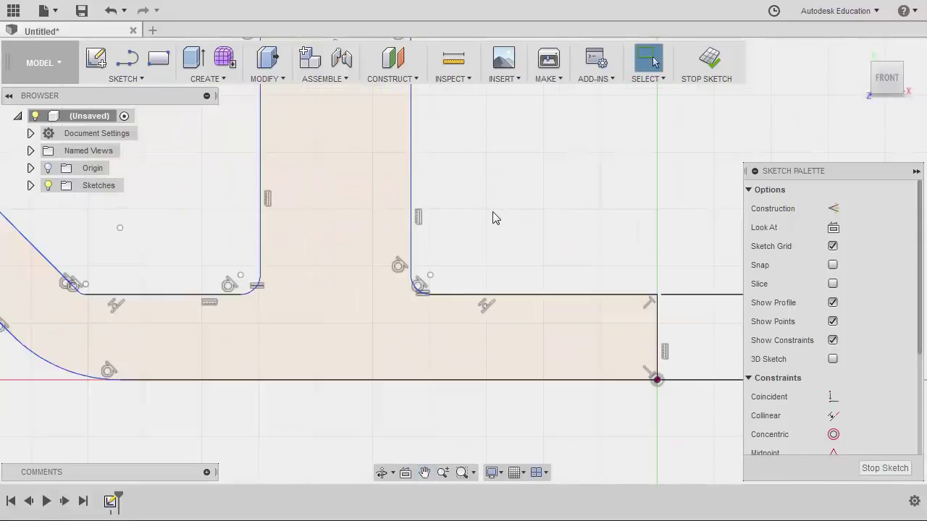
{"action": "middle_click_drag", "start_coordinate": [483, 217], "coordinate": [606, 252]}
{"action": "scroll", "coordinate": [248, 210], "scroll_direction": "up", "scroll_amount": 4}
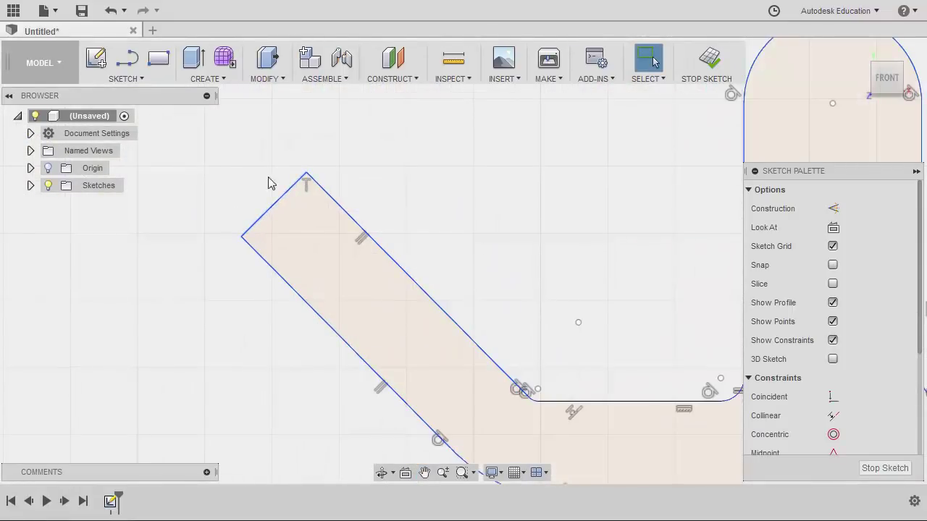
{"action": "left_click_drag", "start_coordinate": [289, 191], "coordinate": [263, 186]}
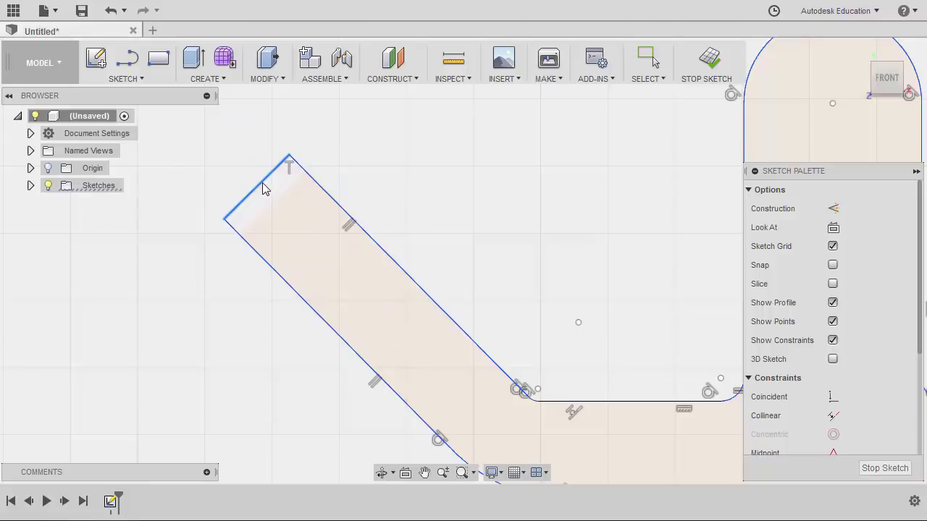
- Dimension the height from the bottom line to the centre of the raised section's top arc as 60 mm
{"action": "scroll", "coordinate": [532, 248], "scroll_direction": "down", "scroll_amount": 3}
{"action": "middle_click_drag", "start_coordinate": [532, 248], "coordinate": [358, 253]}
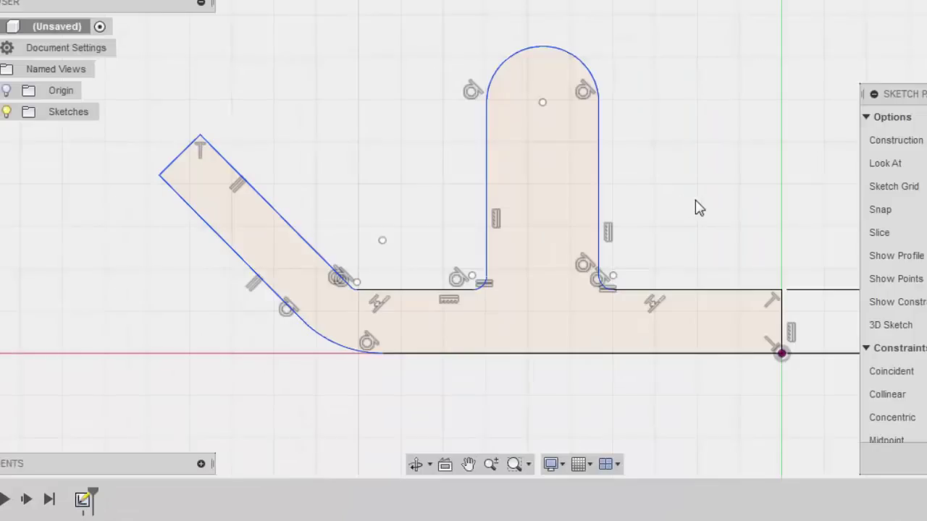
{"action": "middle_click_drag", "start_coordinate": [601, 262], "coordinate": [535, 246]}
{"action": "middle_click_drag", "start_coordinate": [604, 186], "coordinate": [623, 193]}
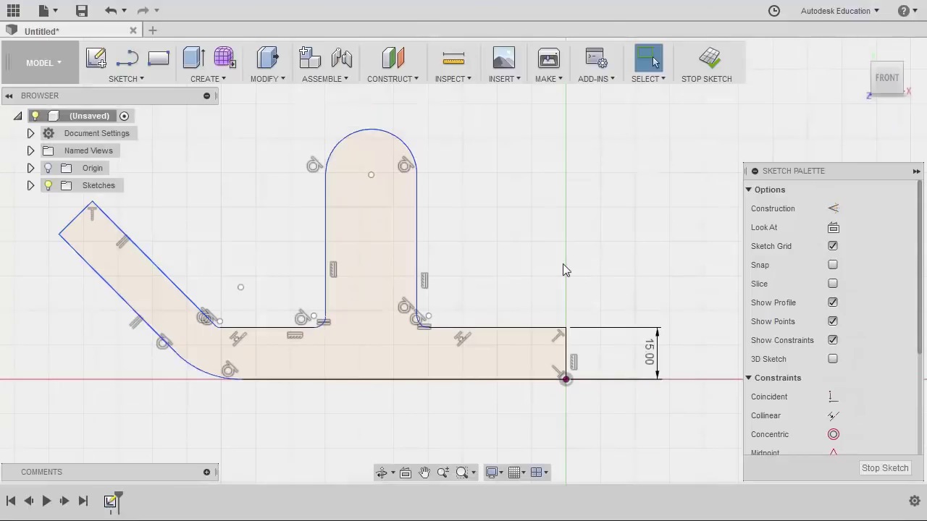
{"action": "middle_click_drag", "start_coordinate": [549, 266], "coordinate": [579, 272]}
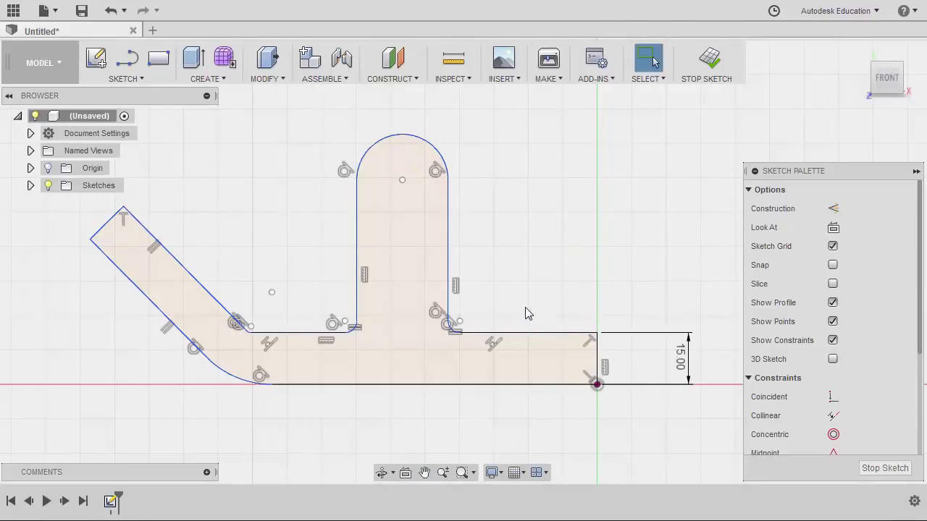
{"action": "left_click", "coordinate": [133, 79]}
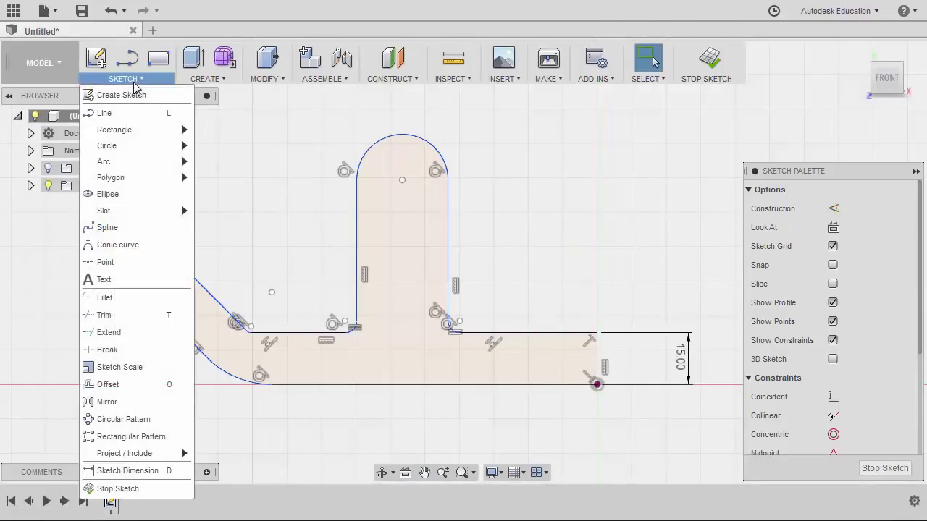
{"action": "left_click", "coordinate": [167, 476]}
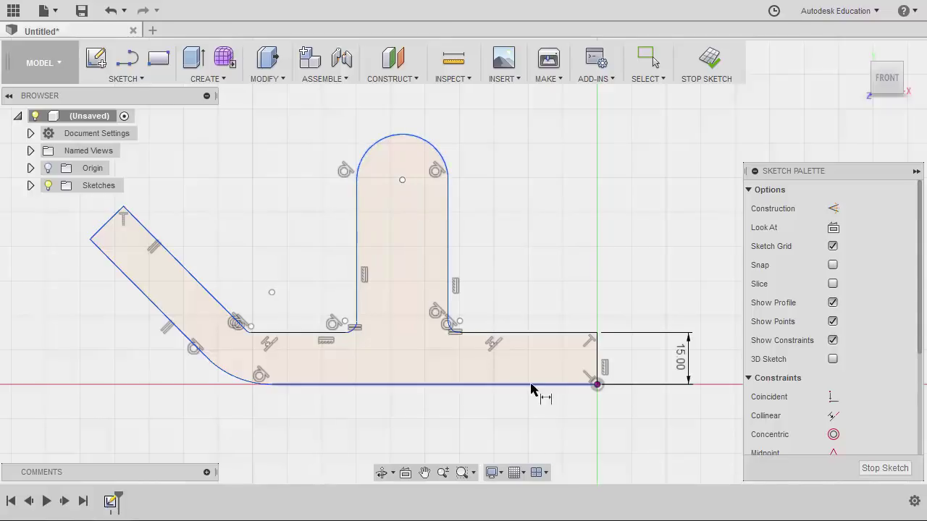
{"action": "left_click", "coordinate": [403, 181]}
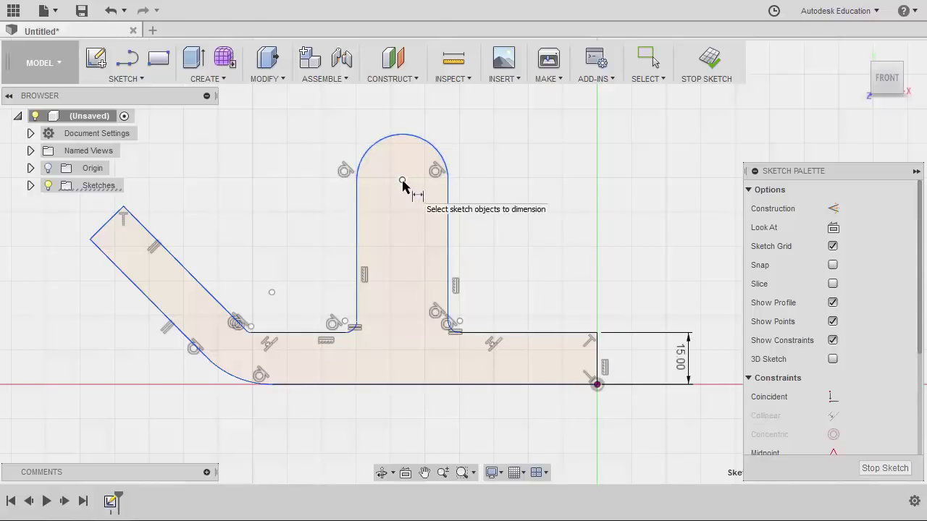
{"action": "left_click", "coordinate": [463, 386]}
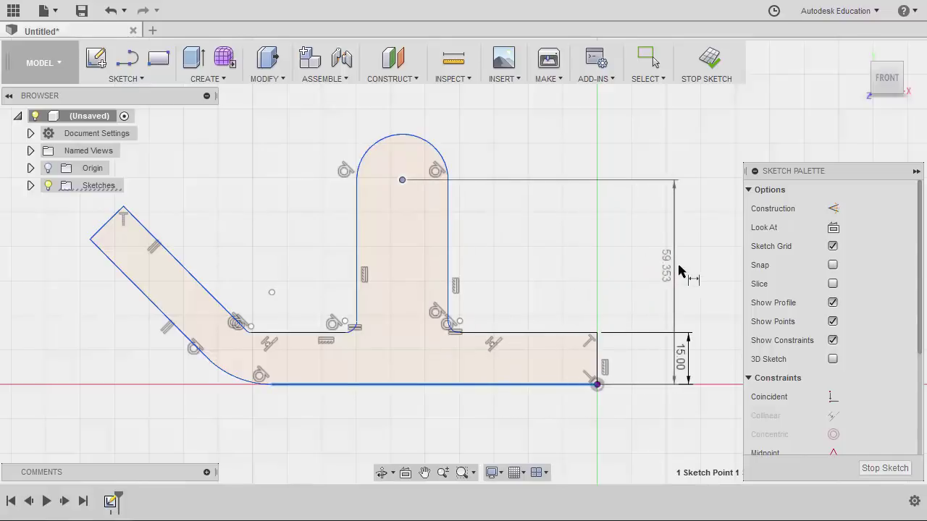
{"action": "left_click", "coordinate": [720, 274]}
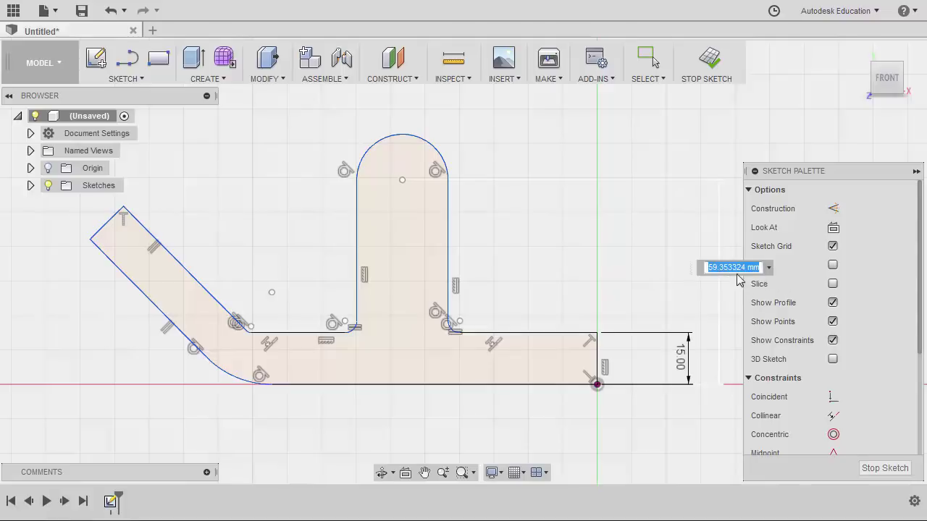
{"action": "type", "text": "60"}
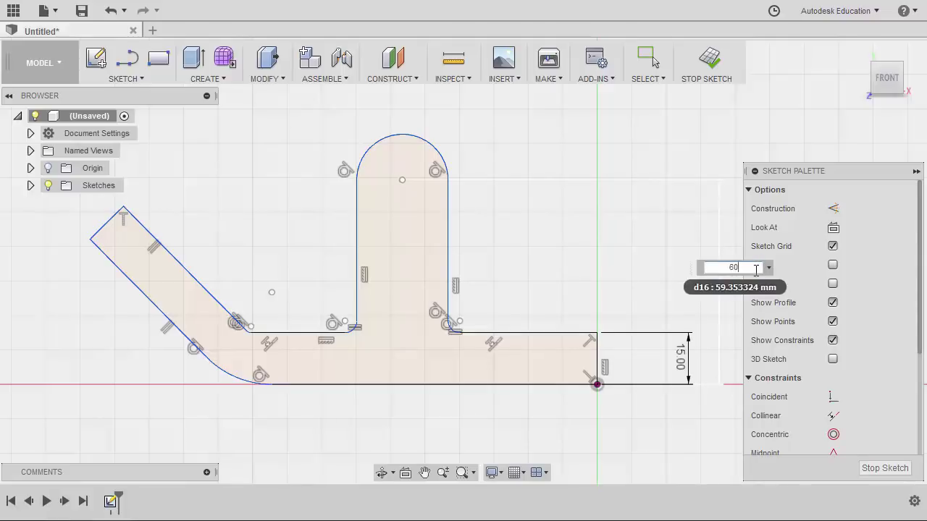
{"action": "key", "text": "Return"}
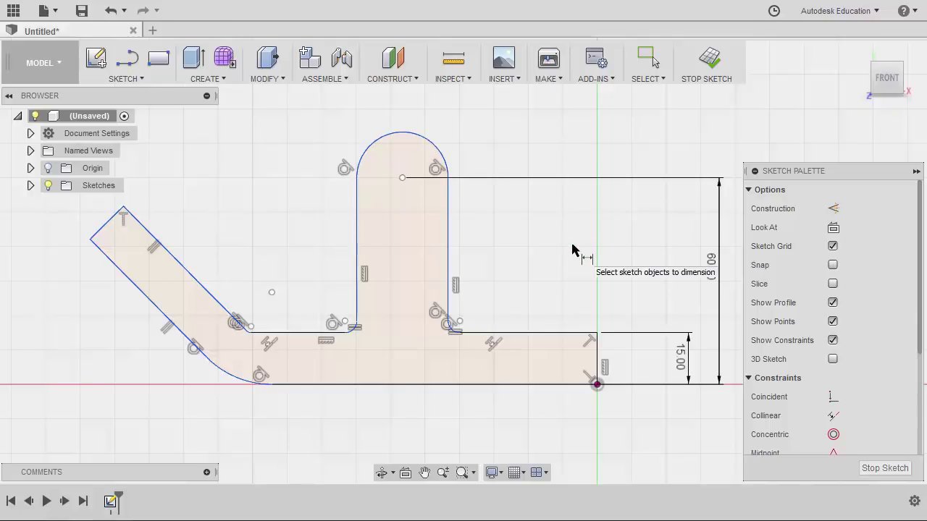
- Dimension the radius of the raised section's top arc as 20 mm
{"action": "left_click", "coordinate": [392, 138]}
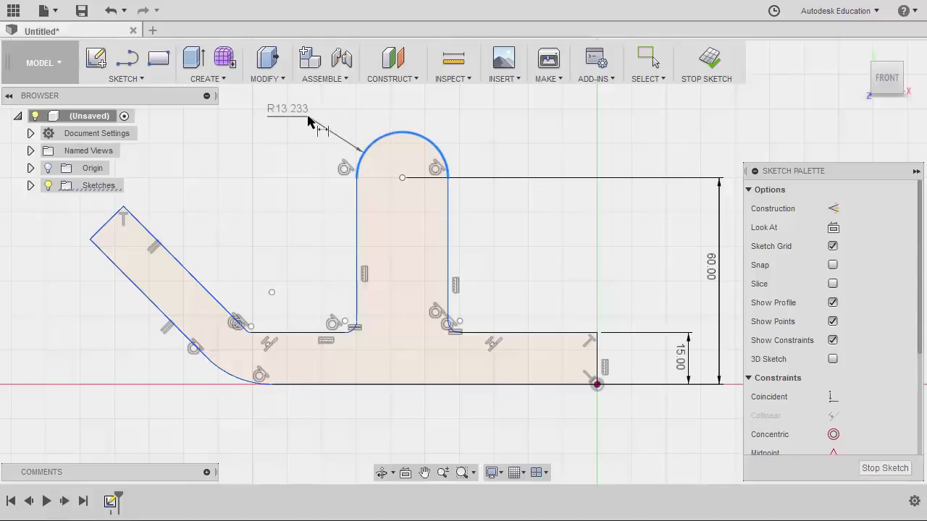
{"action": "left_click", "coordinate": [310, 122]}
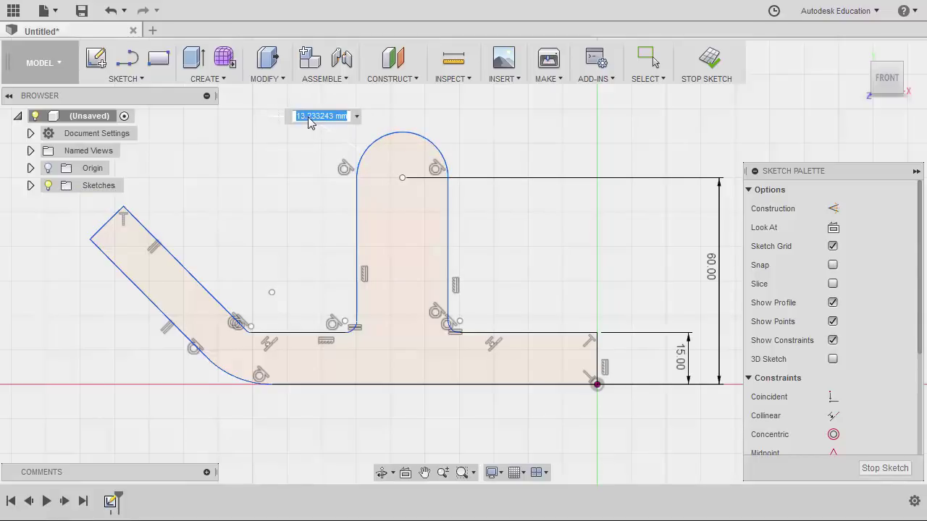
{"action": "type", "text": "2"}
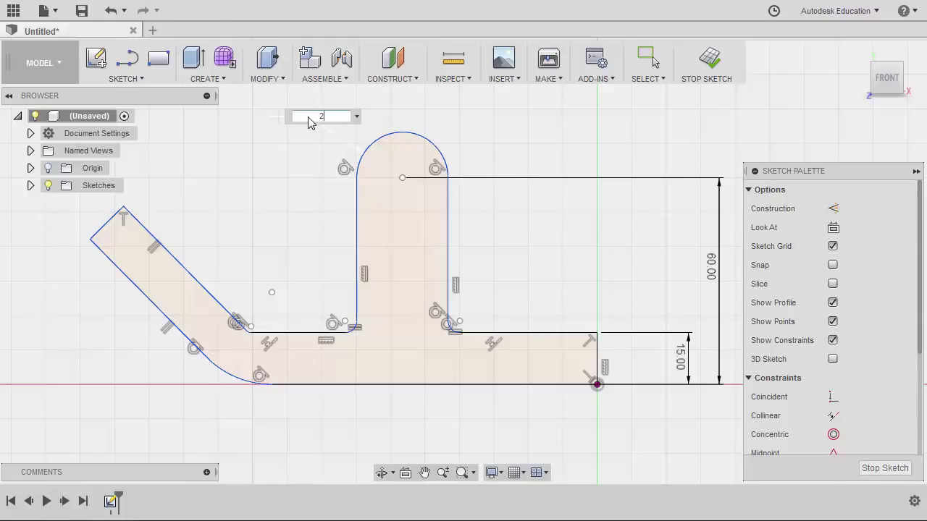
{"action": "type", "text": "0"}
{"action": "key", "text": "Return"}
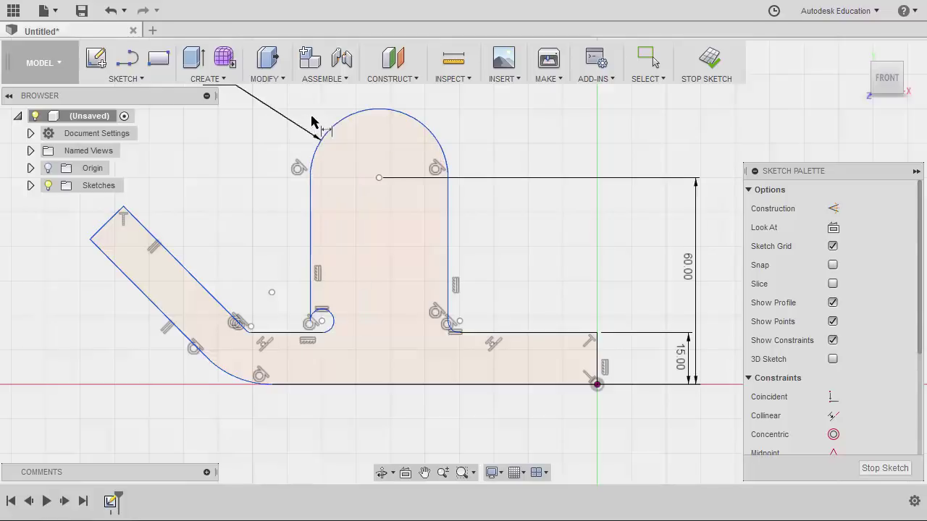
{"action": "key", "text": "Escape"}
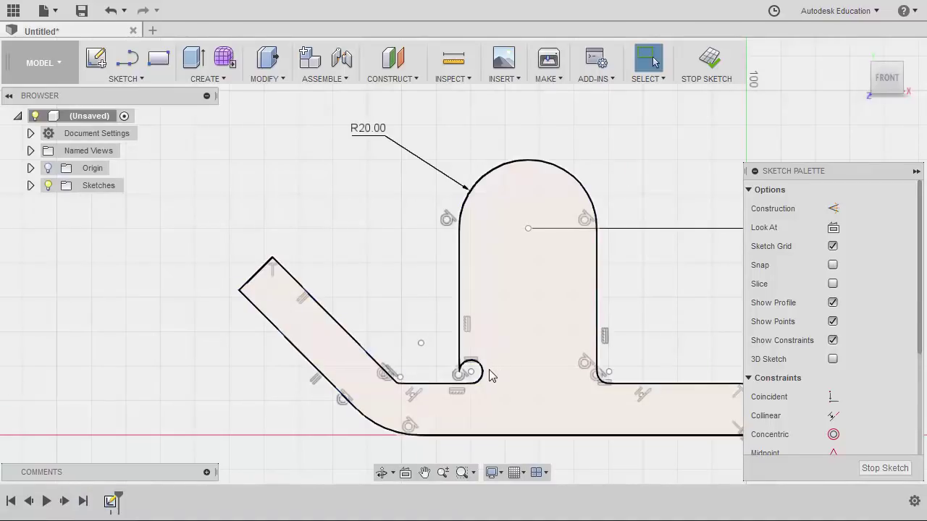
- Reshape the flipped corner arc at the raised section's left foot into a quarter-round between the vertical and horizontal lines
{"action": "double_click", "coordinate": [490, 375]}
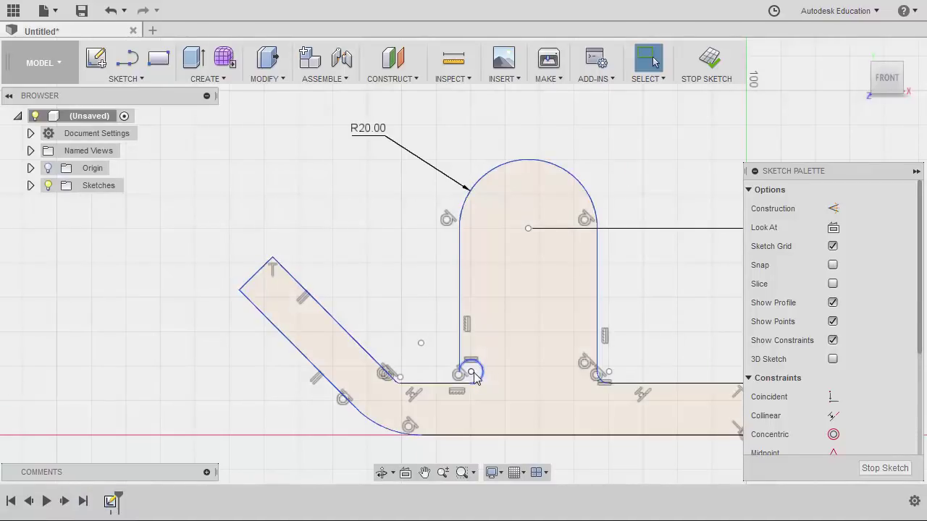
{"action": "scroll", "coordinate": [472, 382], "scroll_direction": "up", "scroll_amount": 8}
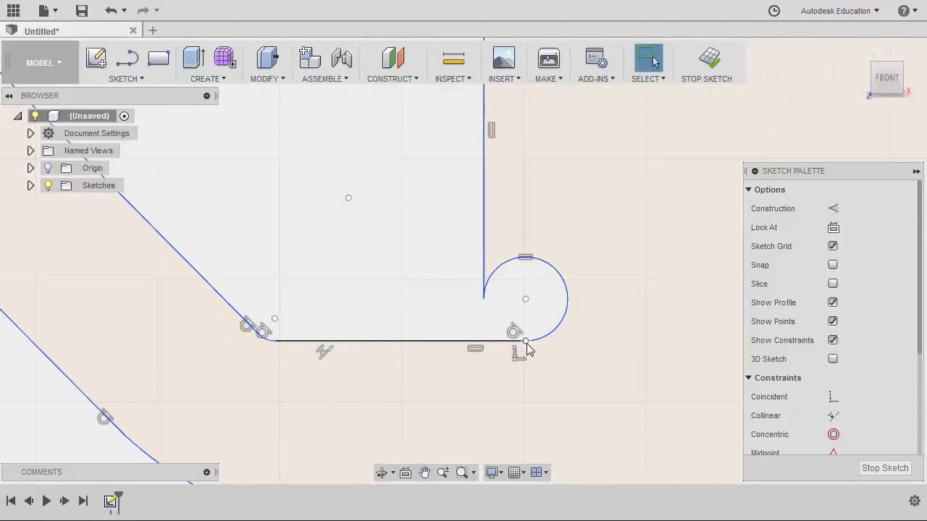
{"action": "key", "text": "ctrl+z"}
{"action": "key", "text": "ctrl+z"}
{"action": "key", "text": "ctrl+z"}
{"action": "left_click_drag", "start_coordinate": [471, 342], "coordinate": [543, 344]}
{"action": "left_click_drag", "start_coordinate": [484, 285], "coordinate": [590, 228]}
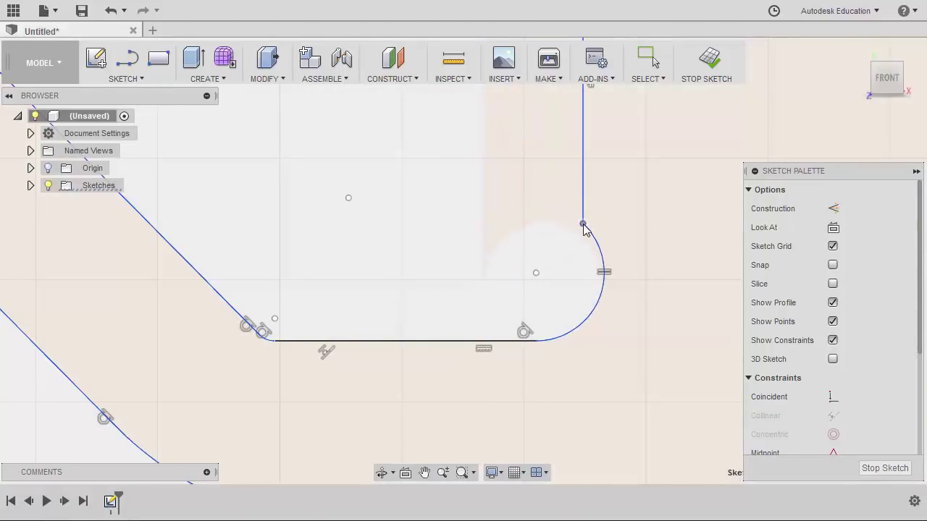
{"action": "left_click_drag", "start_coordinate": [535, 276], "coordinate": [466, 279]}
{"action": "key", "text": "Escape"}
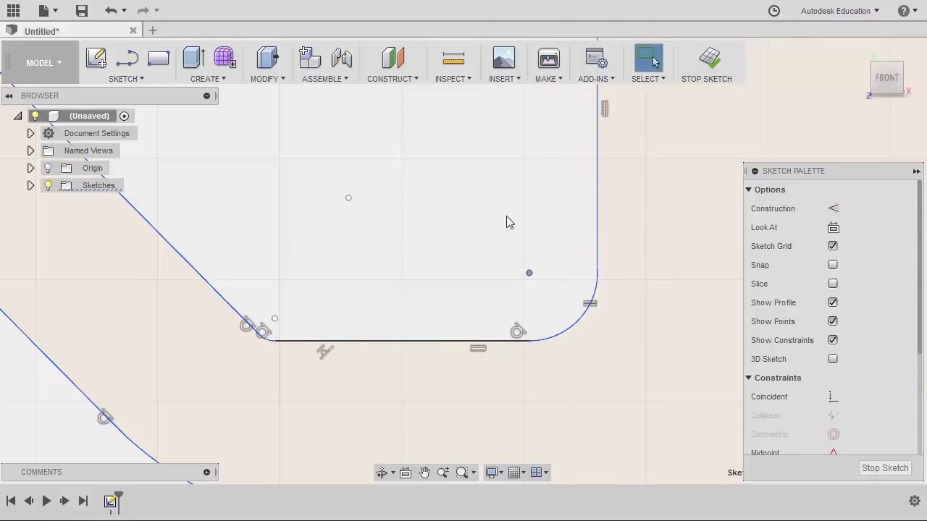
- Dimension the horizontal distance from the top arc's centre to the profile's right vertical edge as 65 mm
{"action": "scroll", "coordinate": [506, 216], "scroll_direction": "down", "scroll_amount": 3}
{"action": "middle_click_drag", "start_coordinate": [506, 216], "coordinate": [487, 233]}
{"action": "scroll", "coordinate": [487, 233], "scroll_direction": "up", "scroll_amount": 3}
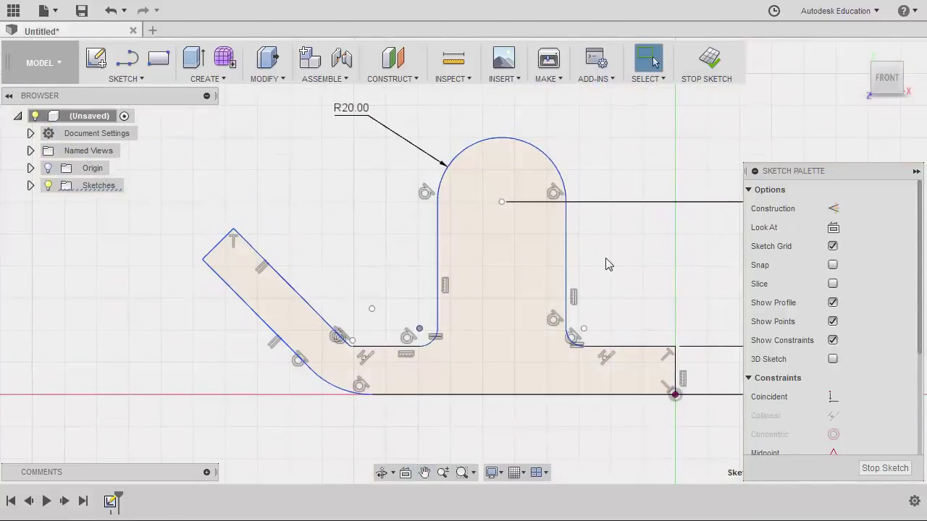
{"action": "scroll", "coordinate": [606, 260], "scroll_direction": "down", "scroll_amount": 1}
{"action": "middle_click_drag", "start_coordinate": [605, 260], "coordinate": [492, 279]}
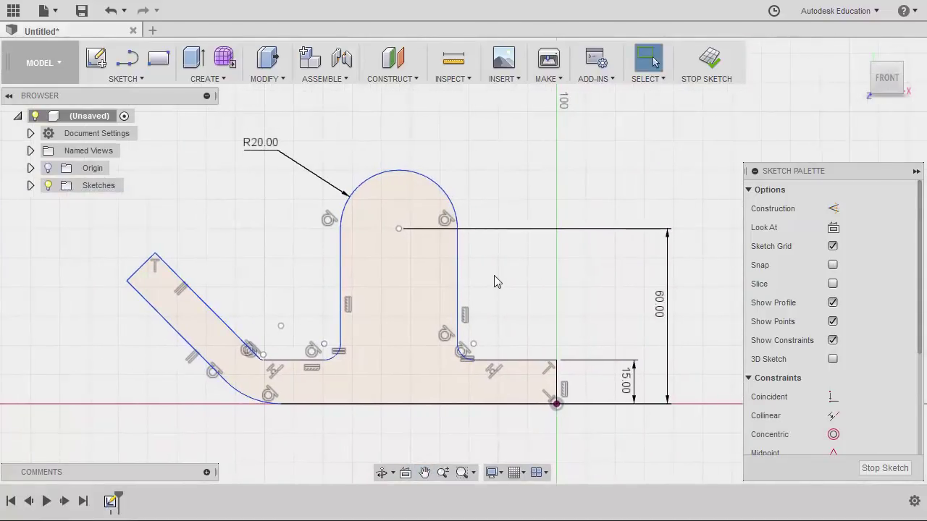
{"action": "key", "text": "d"}
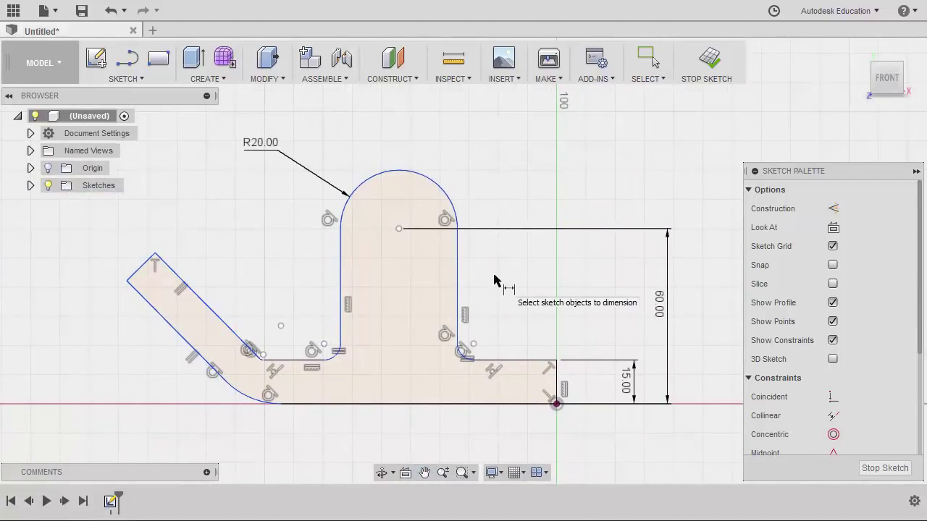
{"action": "left_click", "coordinate": [399, 229]}
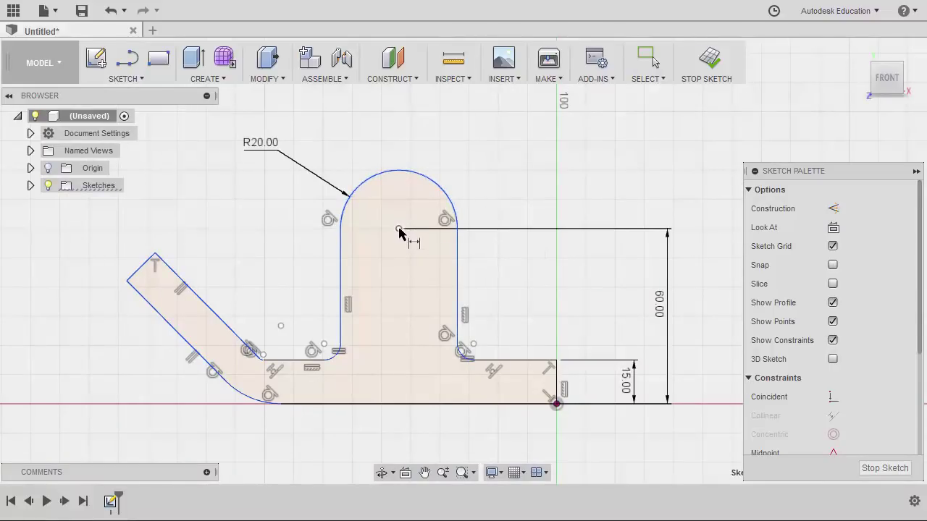
{"action": "left_click", "coordinate": [559, 383]}
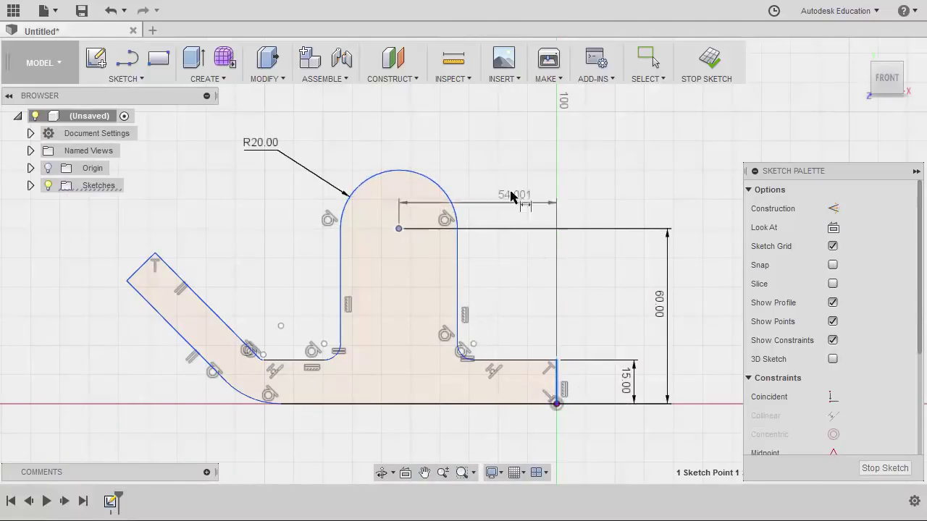
{"action": "left_click", "coordinate": [479, 152]}
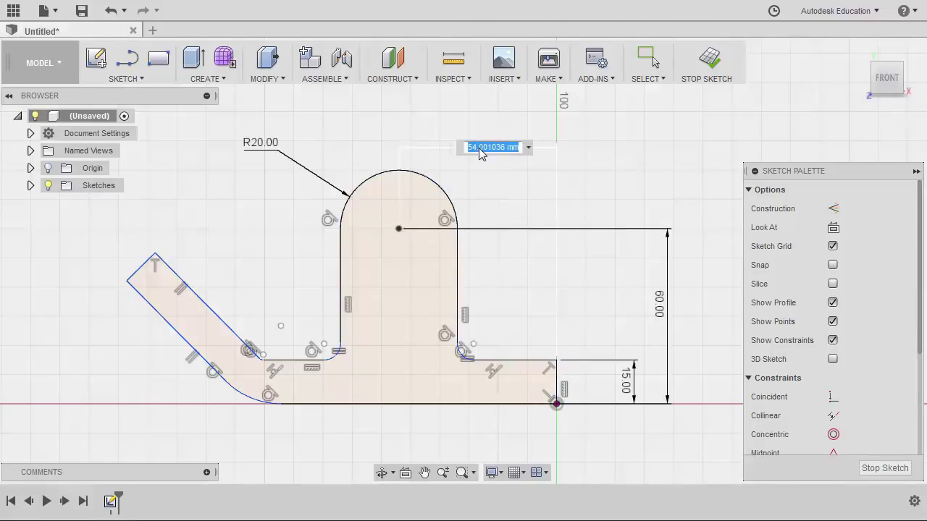
{"action": "type", "text": "65"}
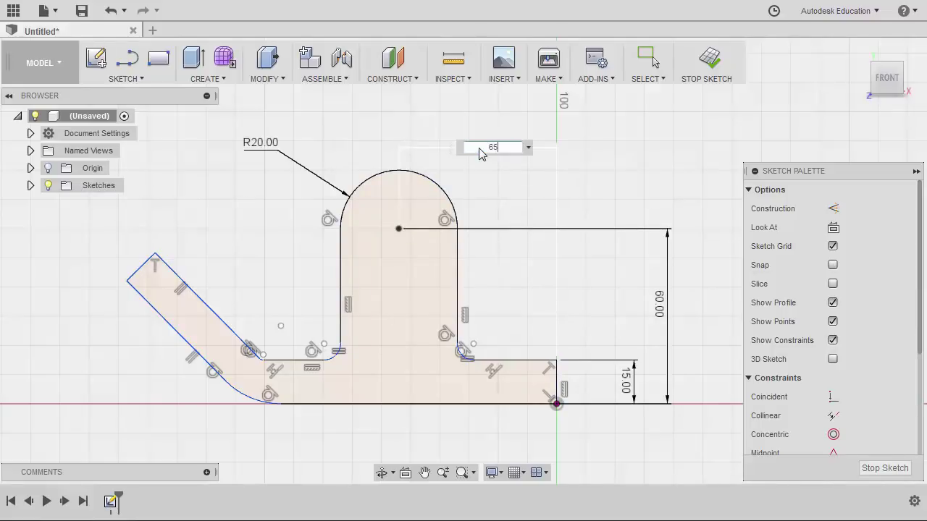
{"action": "key", "text": "Return"}
- Dimension the radius of the corner arc at the raised section's right foot as 5 mm
{"action": "middle_click_drag", "start_coordinate": [483, 201], "coordinate": [579, 207]}
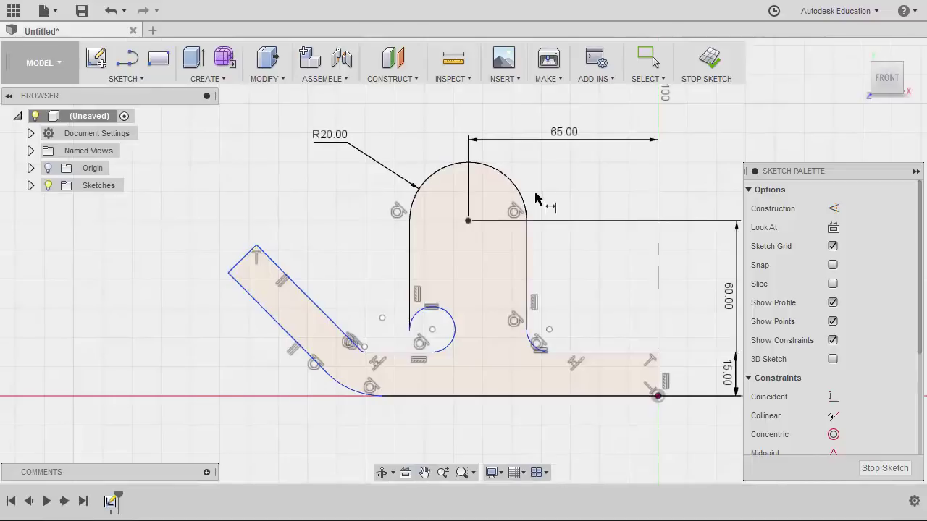
{"action": "scroll", "coordinate": [536, 339], "scroll_direction": "up", "scroll_amount": 4}
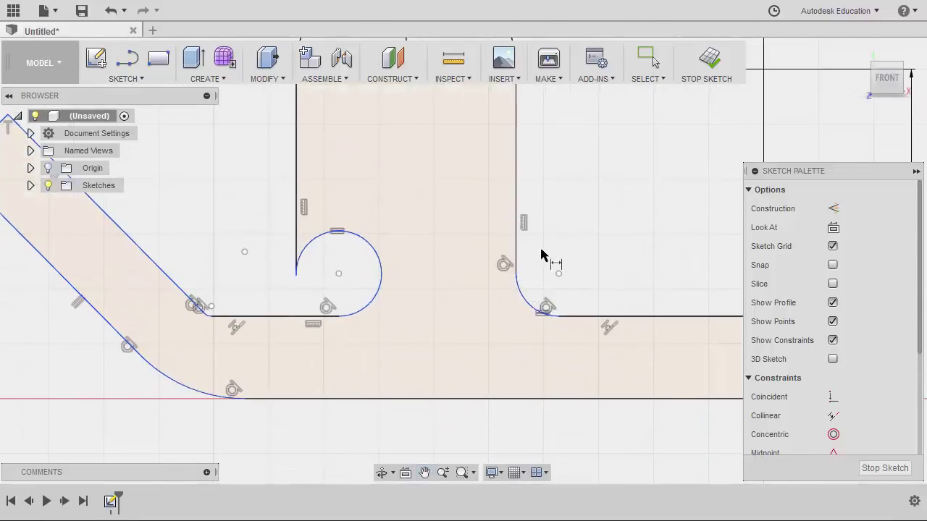
{"action": "left_click", "coordinate": [528, 304]}
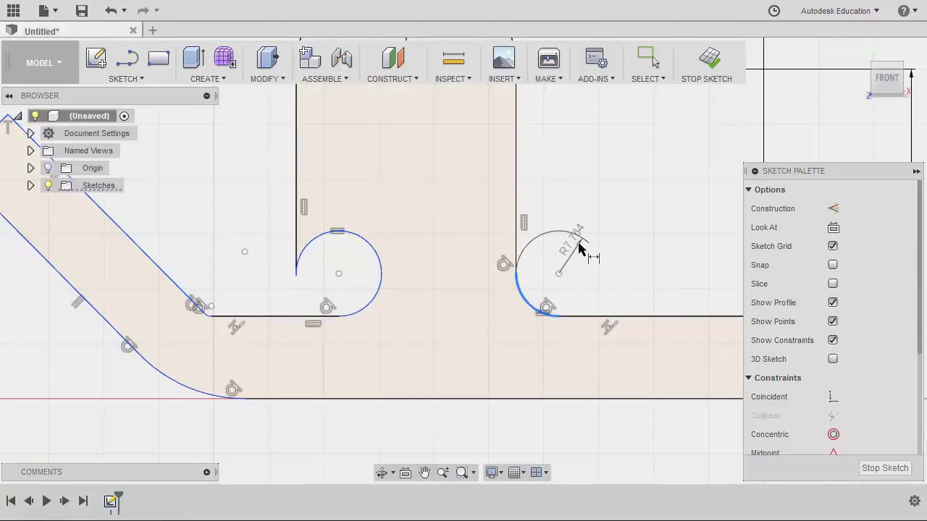
{"action": "left_click", "coordinate": [542, 307]}
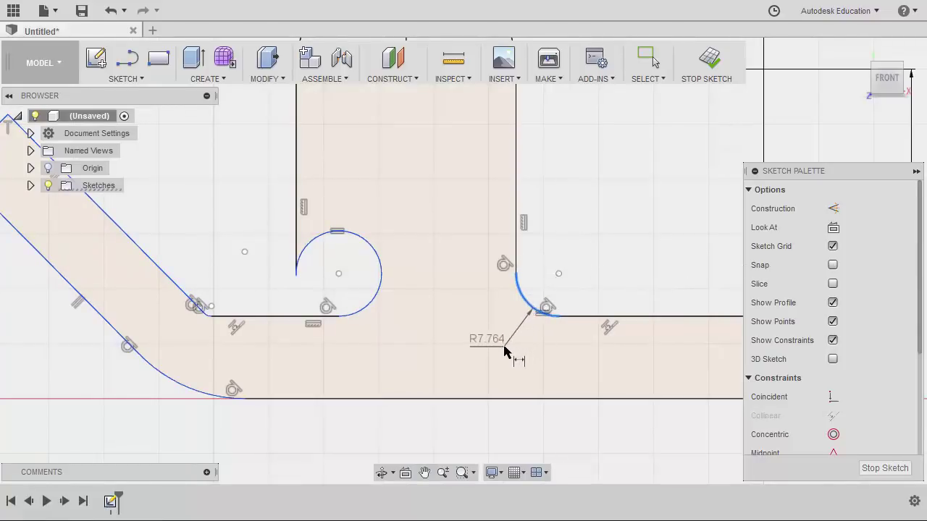
{"action": "left_click", "coordinate": [504, 353]}
{"action": "type", "text": "5"}
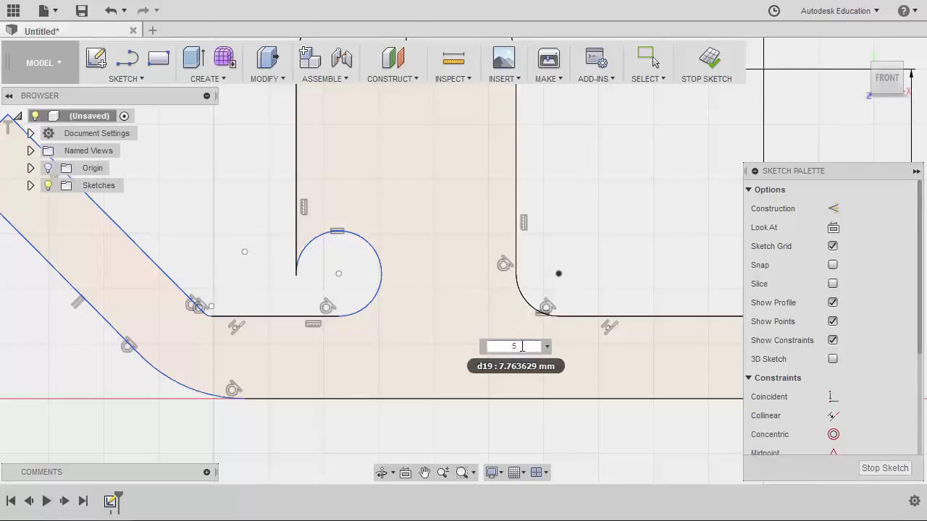
{"action": "key", "text": "Return"}
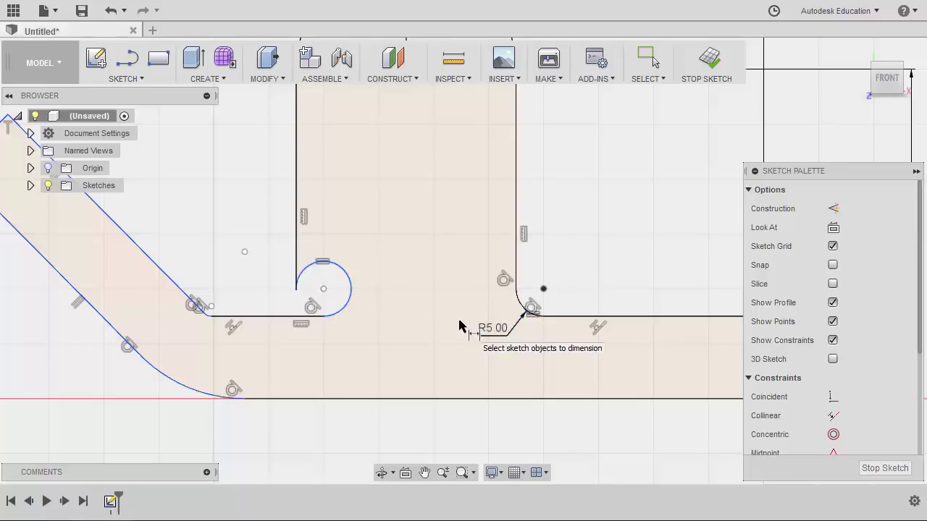
{"action": "key", "text": "Escape"}
- Delete the flipped corner arc at the raised section's left foot
{"action": "mouse_move", "coordinate": [324, 290]}
{"action": "left_mouse_down"}
{"action": "mouse_move", "coordinate": [310, 291]}
{"action": "mouse_move", "coordinate": [323, 289]}
{"action": "left_mouse_up"}
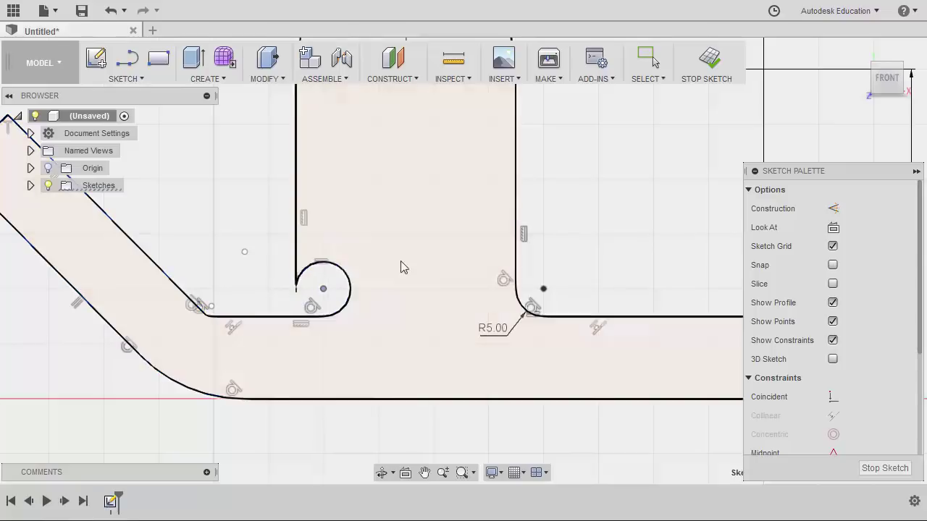
{"action": "scroll", "coordinate": [336, 291], "scroll_direction": "up", "scroll_amount": 5}
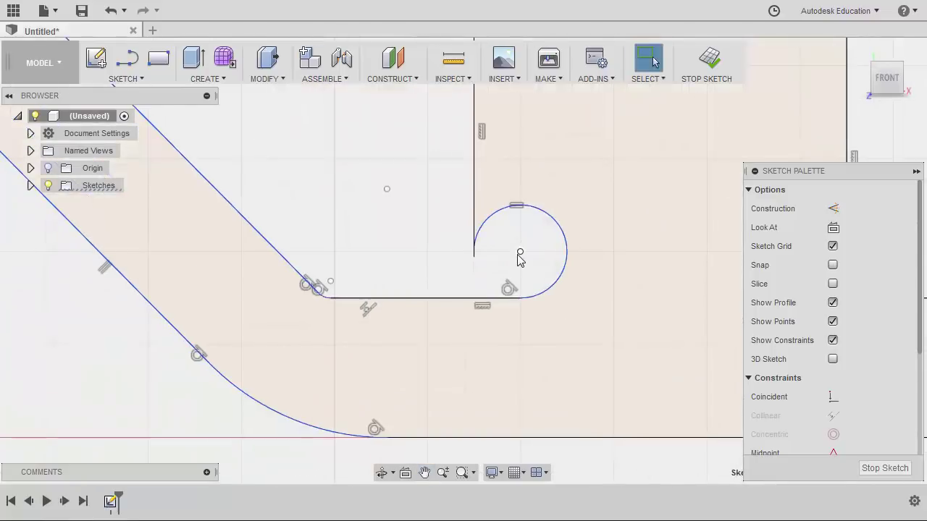
{"action": "left_click", "coordinate": [547, 217]}
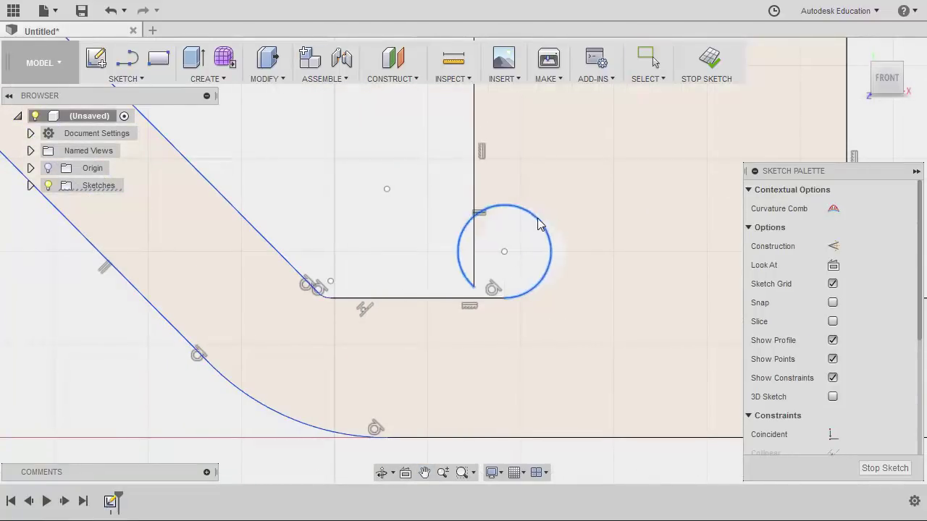
{"action": "key", "text": "Escape"}
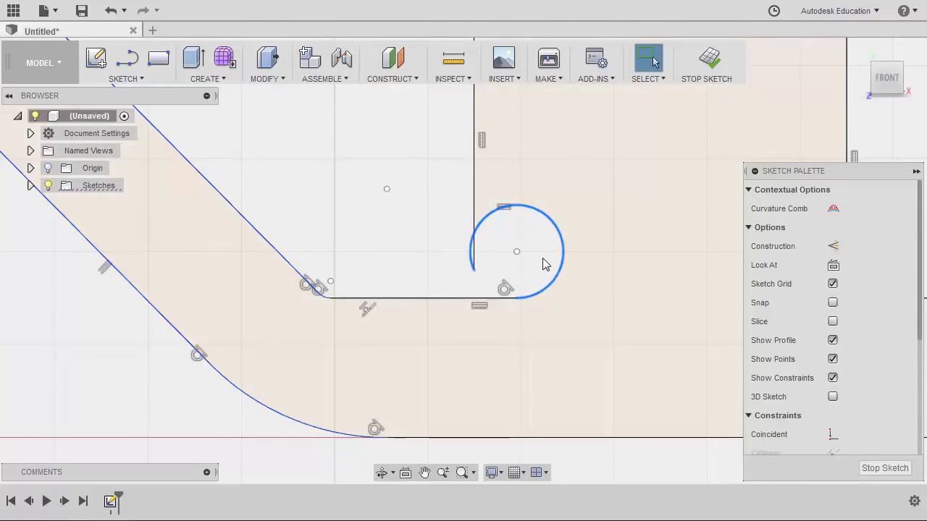
{"action": "key", "text": "Delete"}
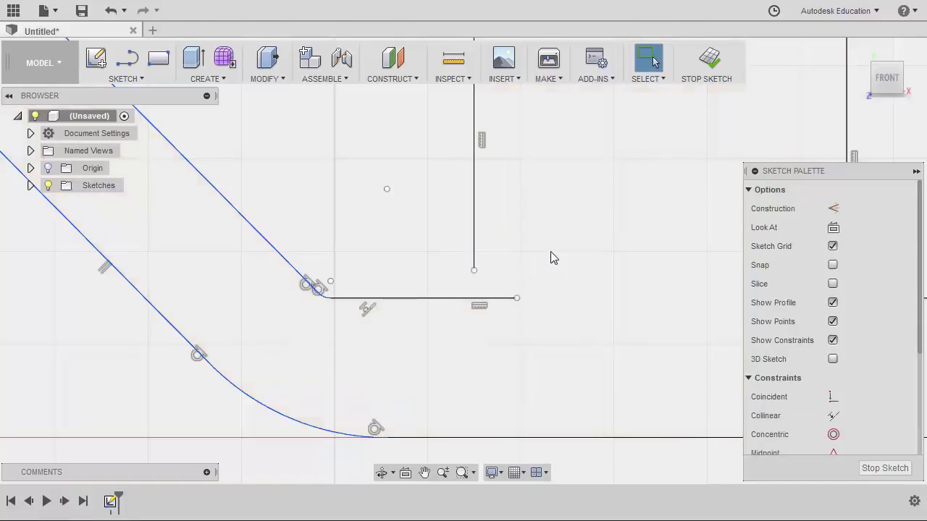
- Shorten the short horizontal line at the raised section's left foot and join it to the vertical line with a new 3-point arc
{"action": "left_click", "coordinate": [495, 297]}
{"action": "left_click_drag", "start_coordinate": [499, 304], "coordinate": [425, 304]}
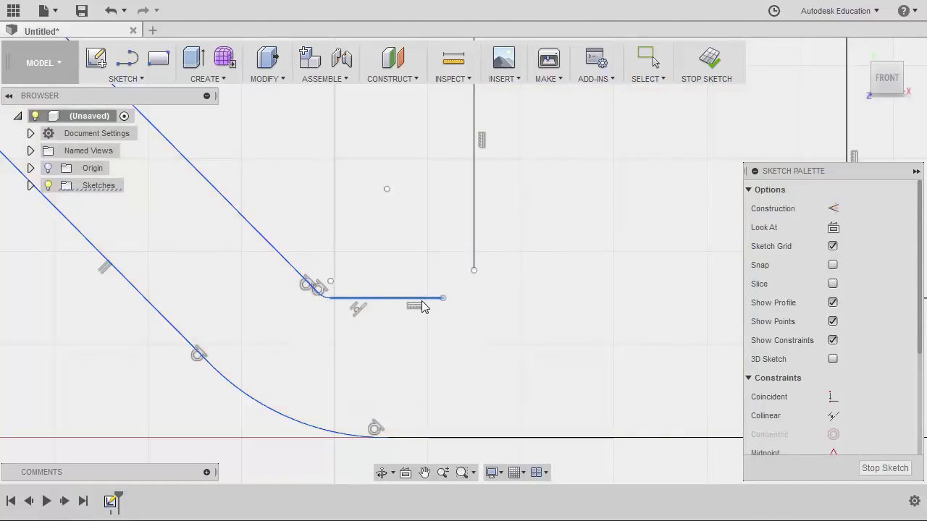
{"action": "left_click", "coordinate": [135, 80]}
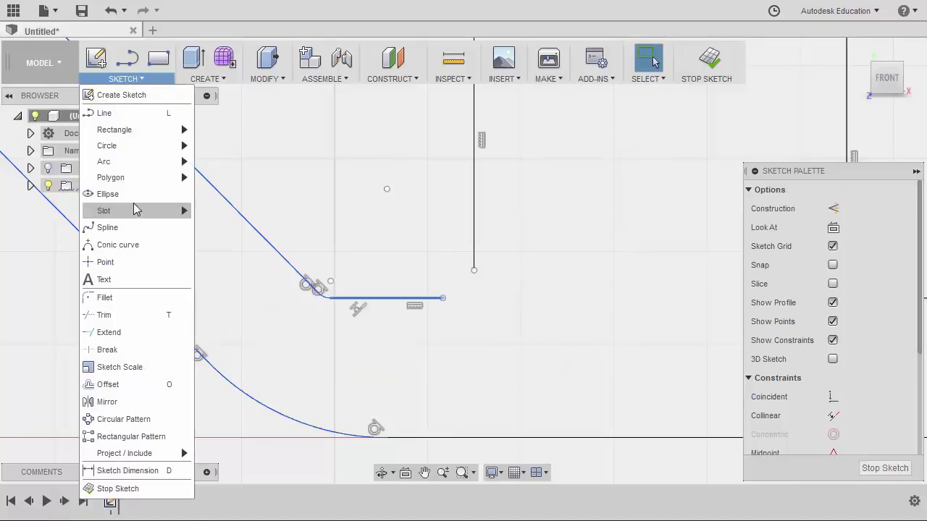
{"action": "mouse_move", "coordinate": [147, 164]}
{"action": "left_click", "coordinate": [217, 166]}
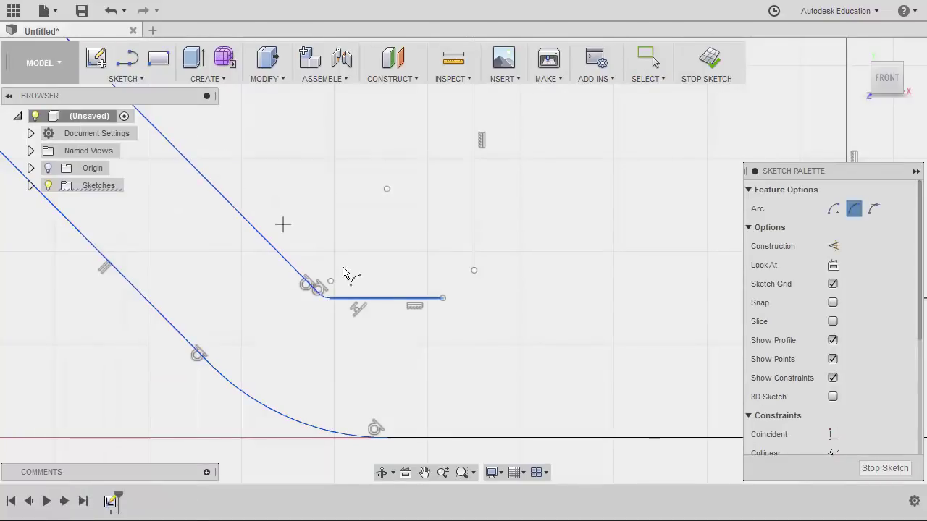
{"action": "left_click", "coordinate": [443, 299]}
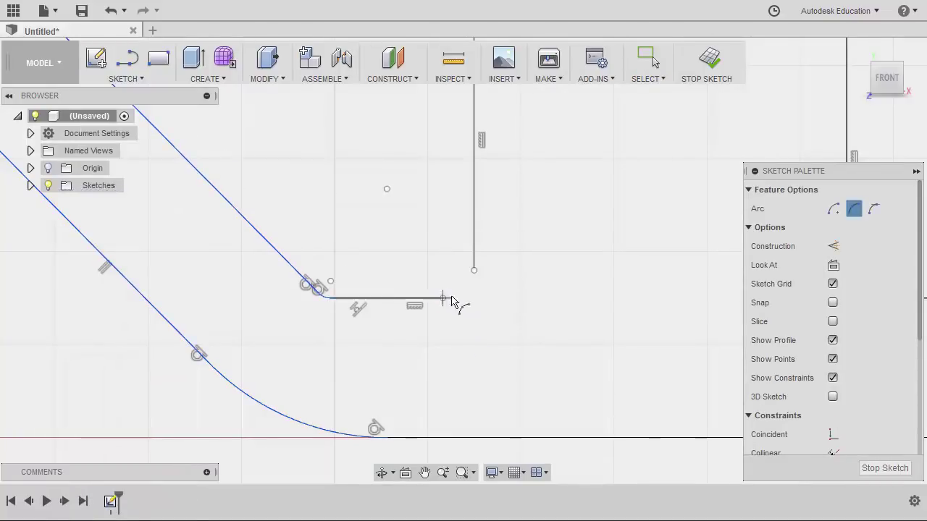
{"action": "left_click", "coordinate": [443, 298]}
{"action": "left_click", "coordinate": [474, 270]}
{"action": "left_click", "coordinate": [463, 289]}
{"action": "key", "text": "Escape"}
- Apply an Equal constraint between the 5 mm right foot arc and the new left foot arc
{"action": "scroll", "coordinate": [844, 399], "scroll_direction": "down", "scroll_amount": 4}
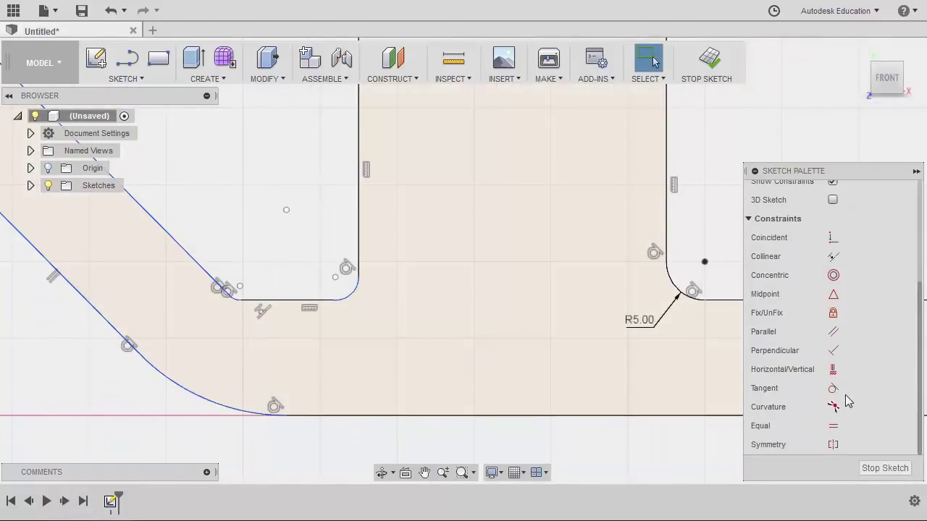
{"action": "left_click", "coordinate": [833, 426]}
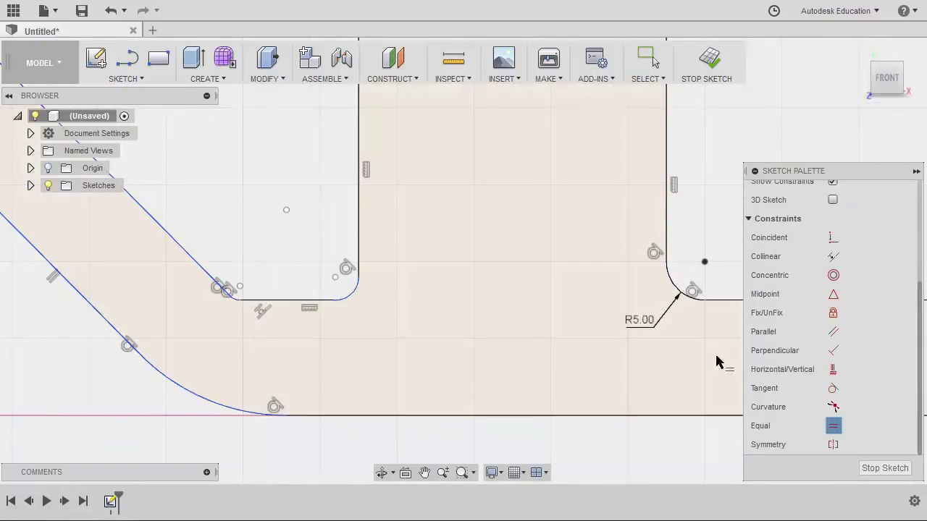
{"action": "left_click", "coordinate": [679, 293]}
{"action": "left_click", "coordinate": [354, 295]}
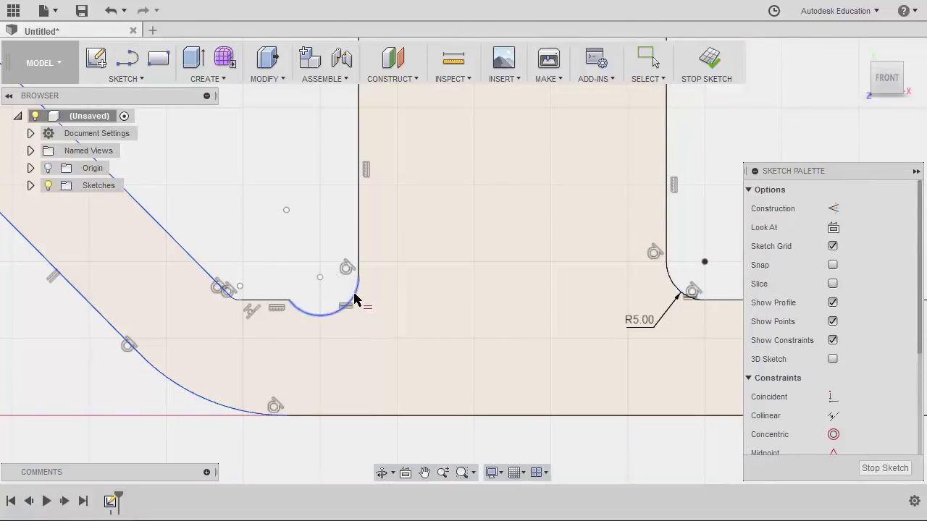
{"action": "mouse_move", "coordinate": [459, 263]}
{"action": "middle_mouse_down"}
{"action": "mouse_move", "coordinate": [469, 278]}
{"action": "mouse_move", "coordinate": [455, 300]}
{"action": "mouse_move", "coordinate": [421, 307]}
{"action": "middle_mouse_up"}
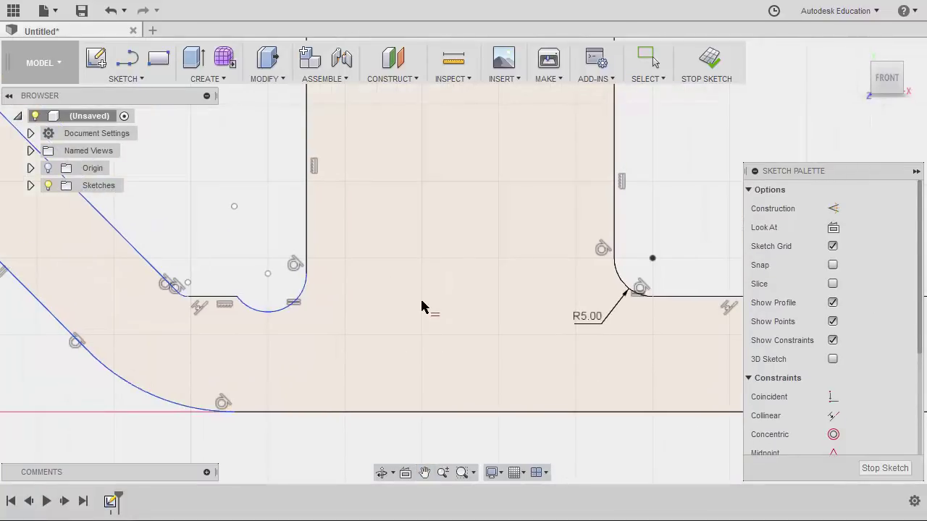
{"action": "key", "text": "Escape"}
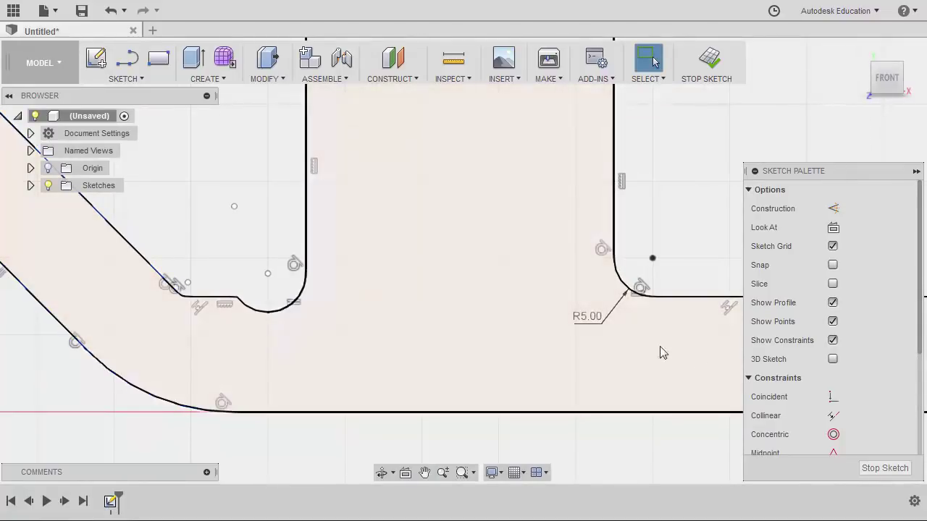
- Make the left foot arc tangent to the adjoining short horizontal line
{"action": "scroll", "coordinate": [856, 375], "scroll_direction": "down", "scroll_amount": 5}
{"action": "left_click", "coordinate": [828, 389]}
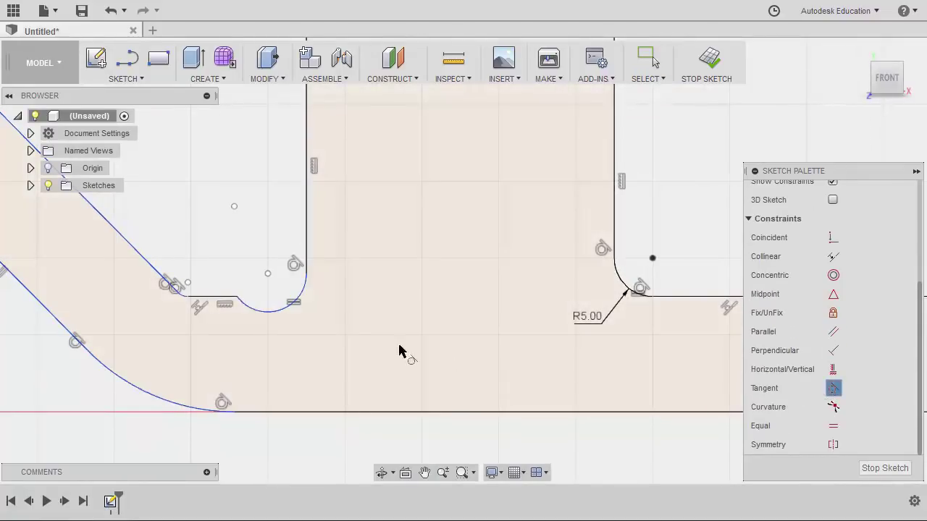
{"action": "left_click", "coordinate": [225, 302]}
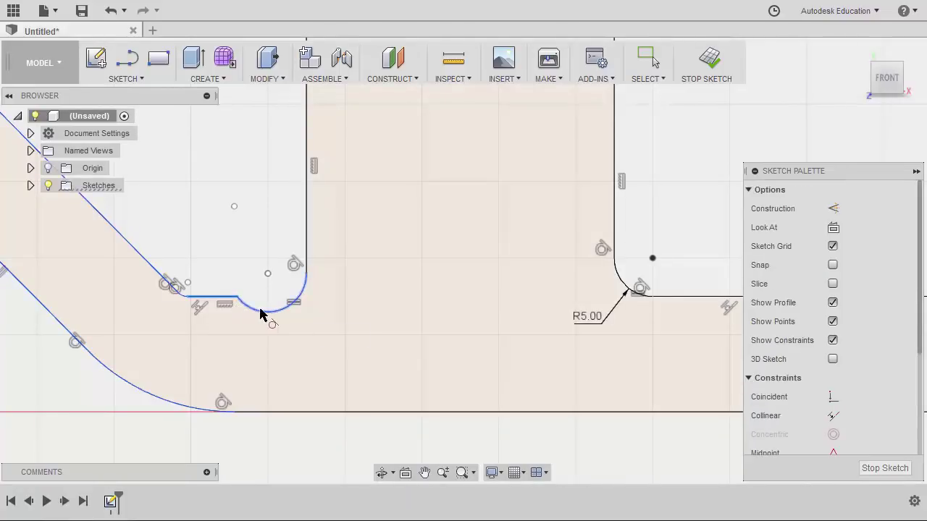
{"action": "left_click", "coordinate": [261, 313]}
{"action": "mouse_move", "coordinate": [253, 257]}
{"action": "middle_mouse_down"}
{"action": "mouse_move", "coordinate": [366, 261]}
{"action": "mouse_move", "coordinate": [423, 251]}
{"action": "middle_mouse_up"}
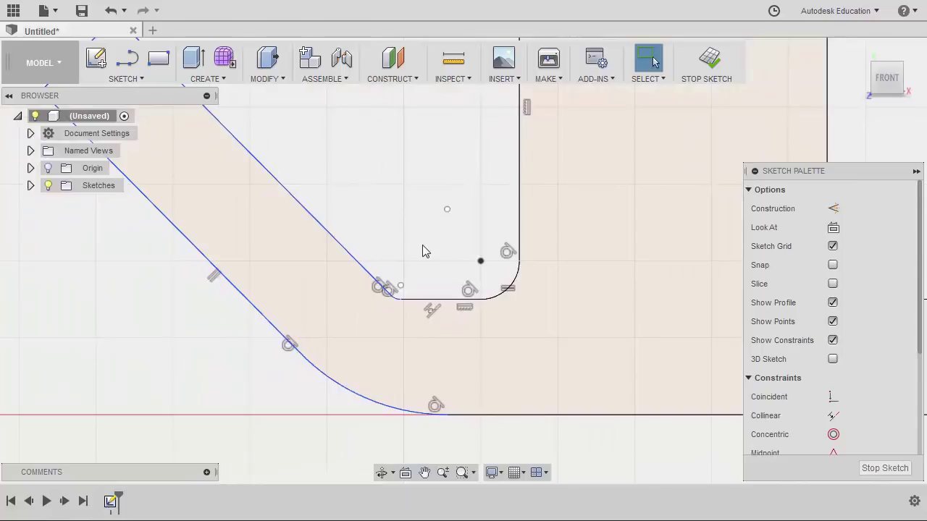
- Dimension the radius of the inner bend arc between the angled arm and the short horizontal line as 20 mm
{"action": "key", "text": "d"}
{"action": "scroll", "coordinate": [395, 311], "scroll_direction": "up", "scroll_amount": 4}
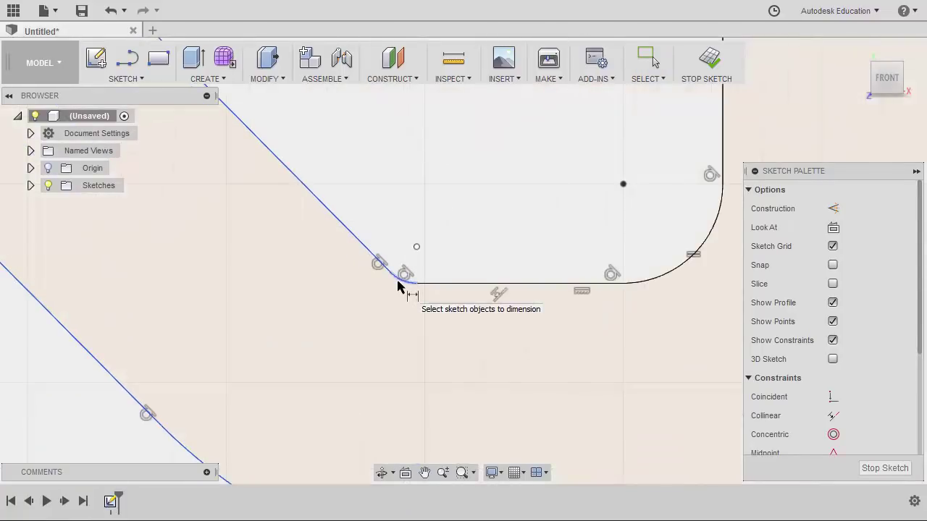
{"action": "left_click", "coordinate": [399, 285]}
{"action": "left_click", "coordinate": [417, 369]}
{"action": "type", "text": "20"}
{"action": "key", "text": "Return"}
{"action": "scroll", "coordinate": [405, 300], "scroll_direction": "down", "scroll_amount": 4}
{"action": "key", "text": "Escape"}
- Make the inner and outer bend arcs of the angled arm concentric
{"action": "middle_click_drag", "start_coordinate": [365, 252], "coordinate": [376, 340]}
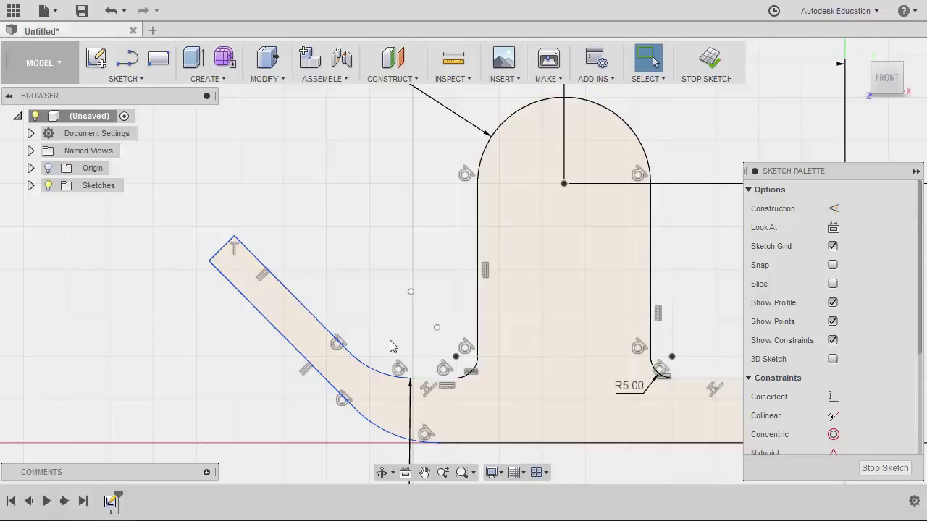
{"action": "left_click", "coordinate": [388, 369]}
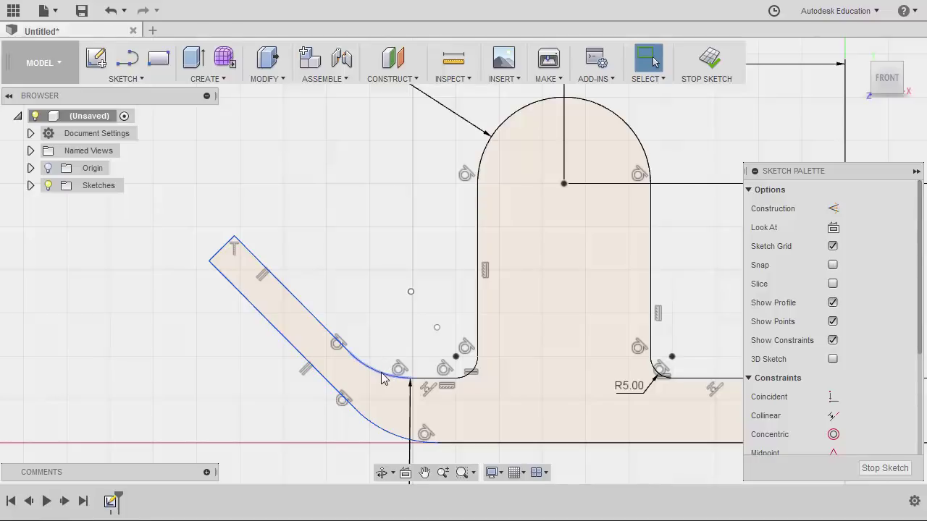
{"action": "left_click", "coordinate": [411, 312]}
{"action": "scroll", "coordinate": [880, 378], "scroll_direction": "down", "scroll_amount": 3}
{"action": "left_click", "coordinate": [834, 305]}
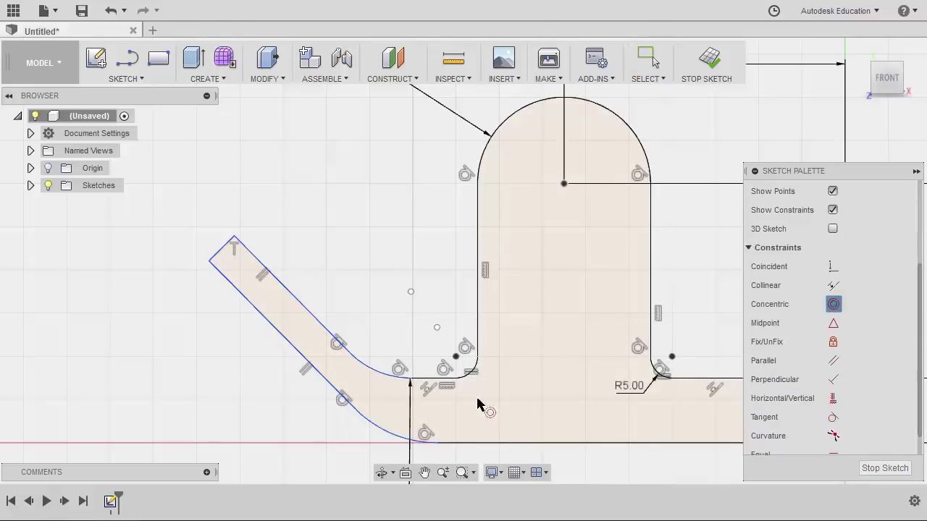
{"action": "left_click", "coordinate": [384, 376]}
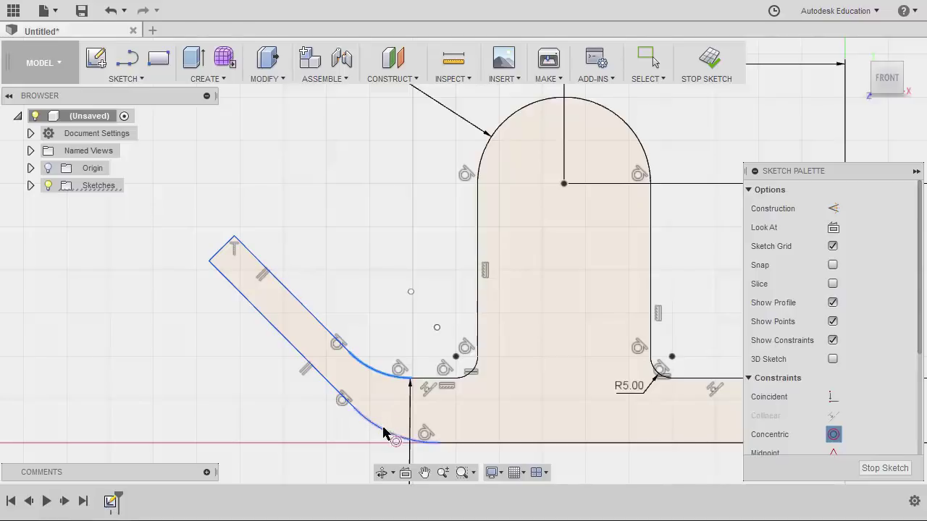
{"action": "left_click", "coordinate": [384, 429]}
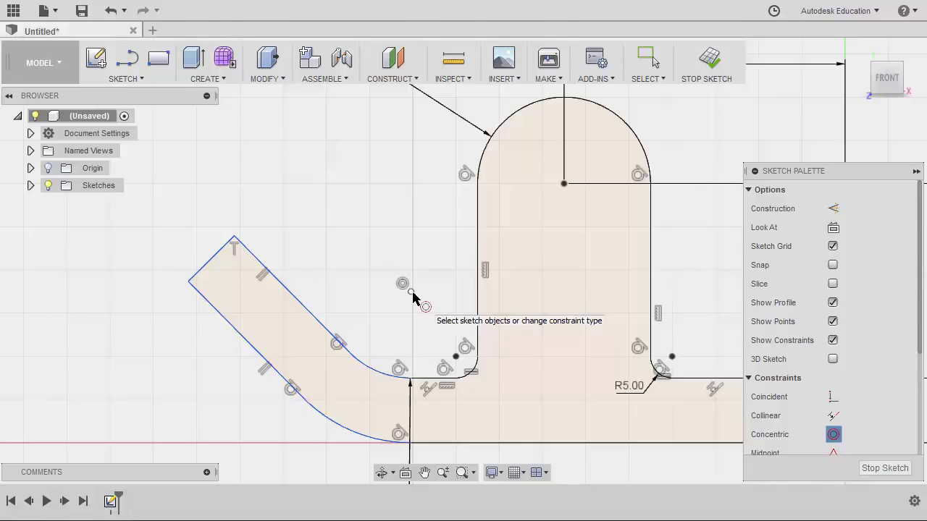
{"action": "key", "text": "Escape"}
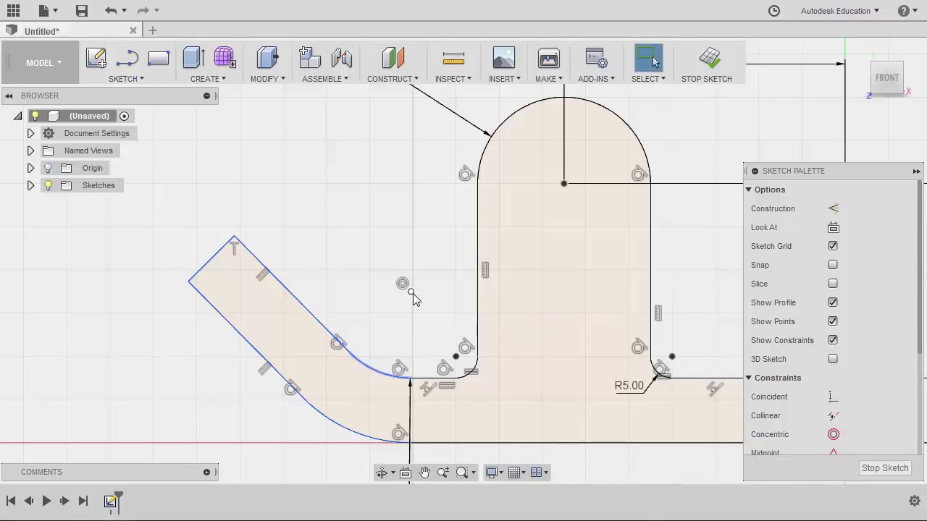
- Dimension the angle between the arm's upper inclined line and the short horizontal line as 135 degrees
{"action": "key", "text": "d"}
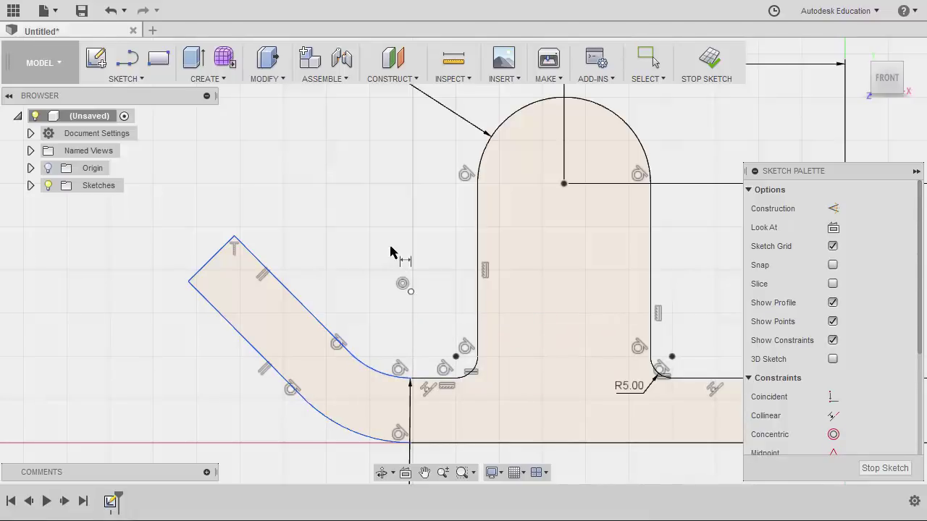
{"action": "left_click", "coordinate": [301, 307]}
{"action": "left_click", "coordinate": [430, 381]}
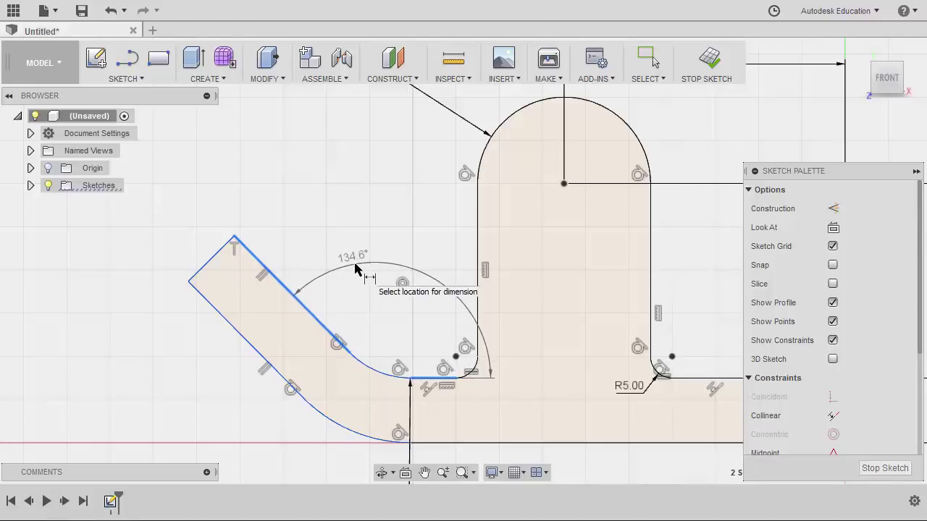
{"action": "left_click", "coordinate": [355, 267]}
{"action": "type", "text": "135"}
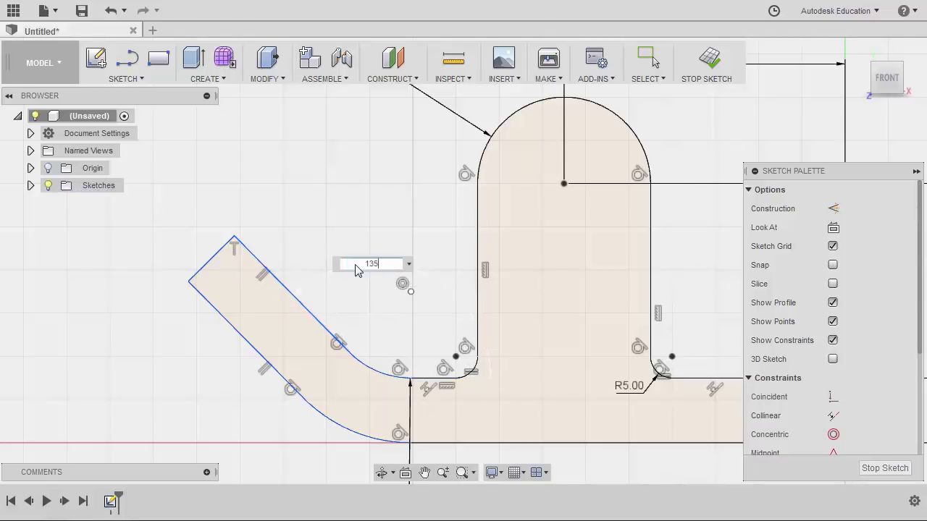
{"action": "key", "text": "Return"}
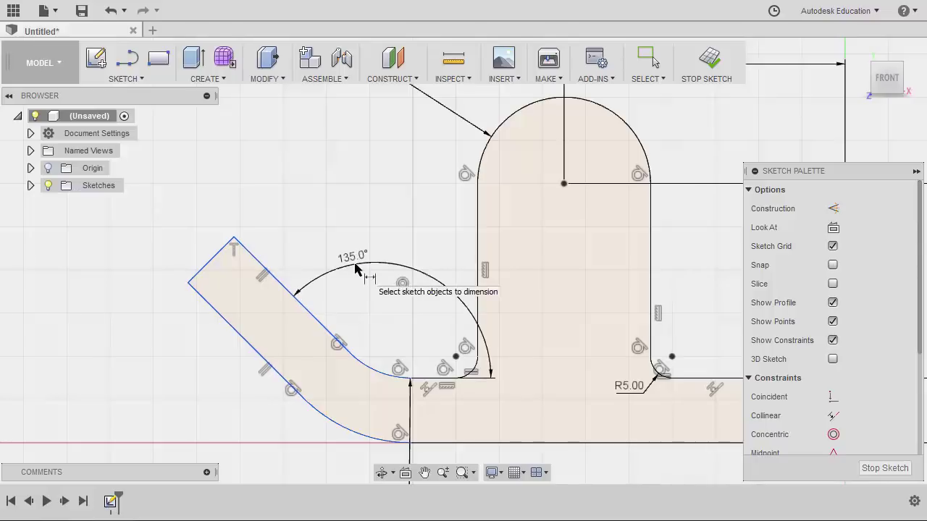
{"action": "middle_click_drag", "start_coordinate": [403, 347], "coordinate": [323, 280]}
{"action": "scroll", "coordinate": [348, 298], "scroll_direction": "down", "scroll_amount": 2}
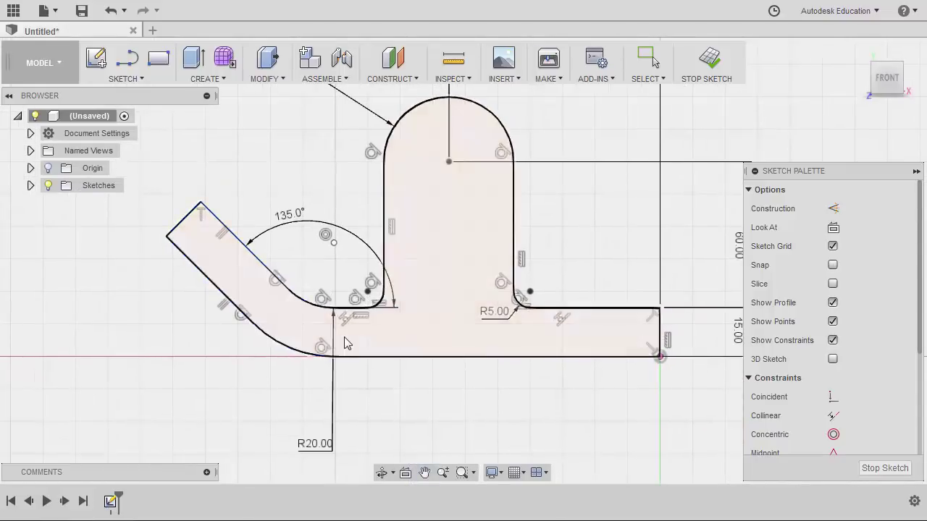
- Move the R20 dimension text beside the inner bend arc, and dimension the profile's overall horizontal length as 200 mm
{"action": "key", "text": "Escape"}
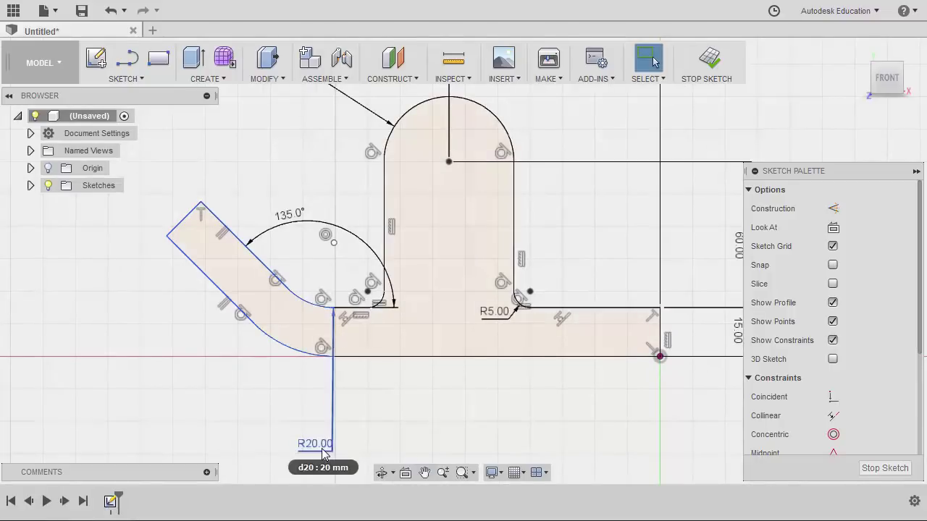
{"action": "mouse_move", "coordinate": [323, 454]}
{"action": "left_mouse_down"}
{"action": "mouse_move", "coordinate": [289, 398]}
{"action": "mouse_move", "coordinate": [295, 324]}
{"action": "left_mouse_up"}
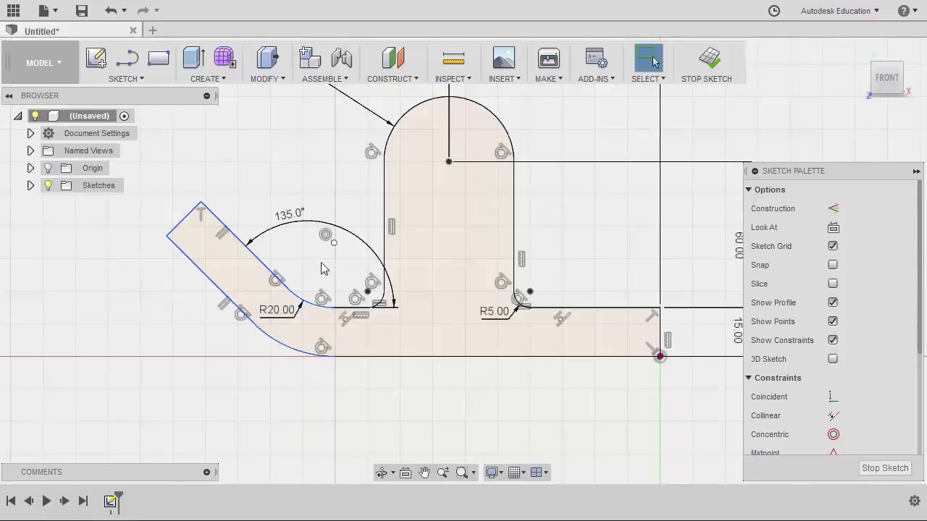
{"action": "key", "text": "d"}
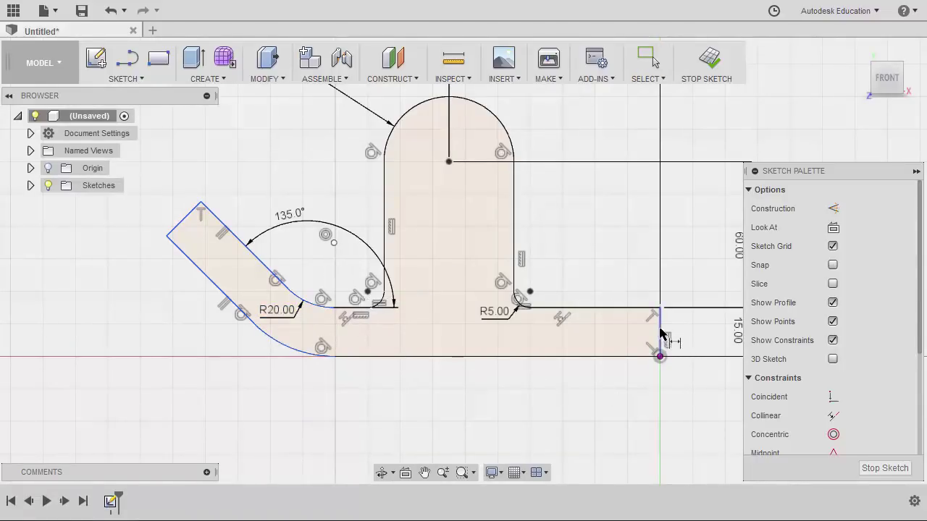
{"action": "left_click", "coordinate": [660, 335]}
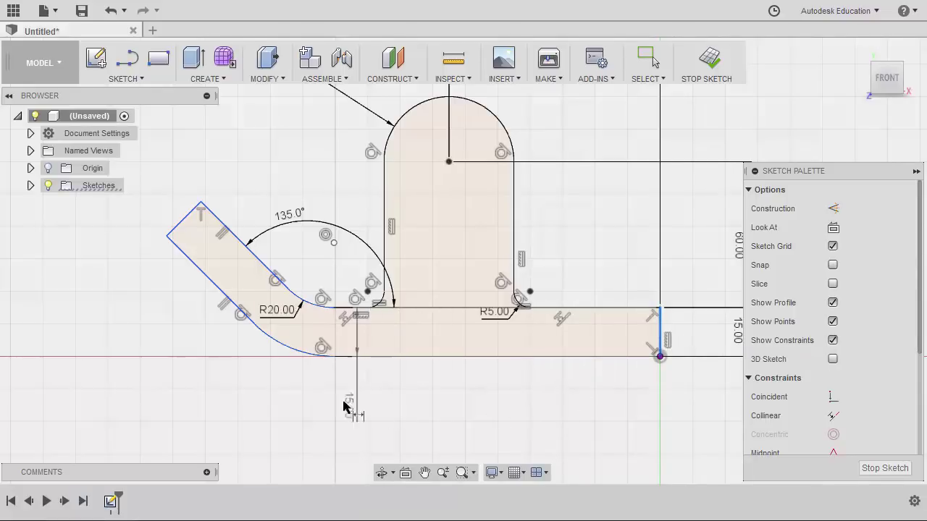
{"action": "left_click", "coordinate": [167, 237]}
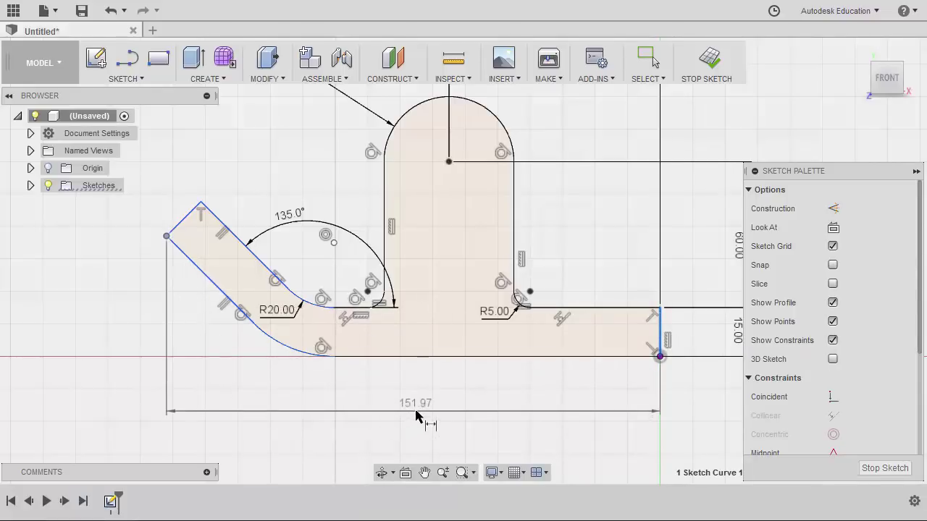
{"action": "left_click", "coordinate": [411, 407]}
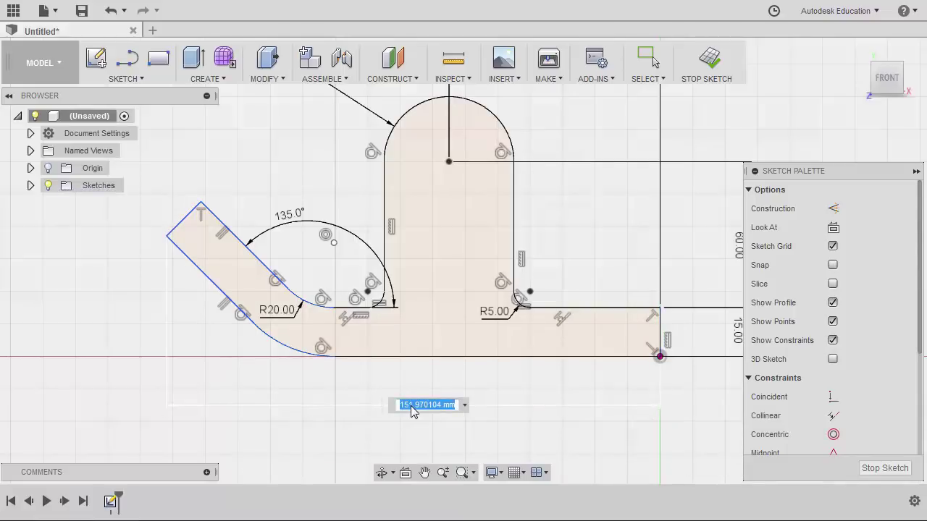
{"action": "type", "text": "2"}
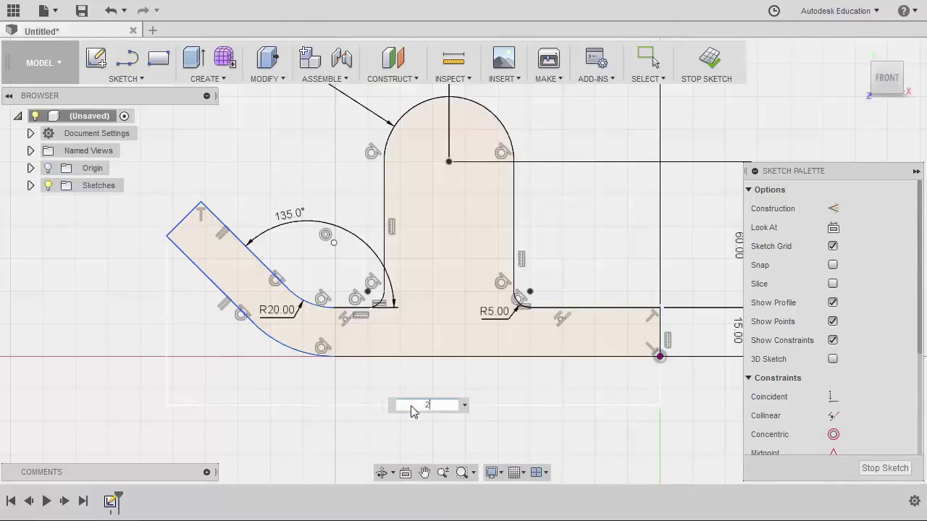
{"action": "type", "text": "00"}
{"action": "key", "text": "Return"}
- Dimension the height from the base line to the upper corner of the angled arm as 50 mm
{"action": "scroll", "coordinate": [406, 318], "scroll_direction": "down", "scroll_amount": 3}
{"action": "scroll", "coordinate": [395, 307], "scroll_direction": "up", "scroll_amount": 2}
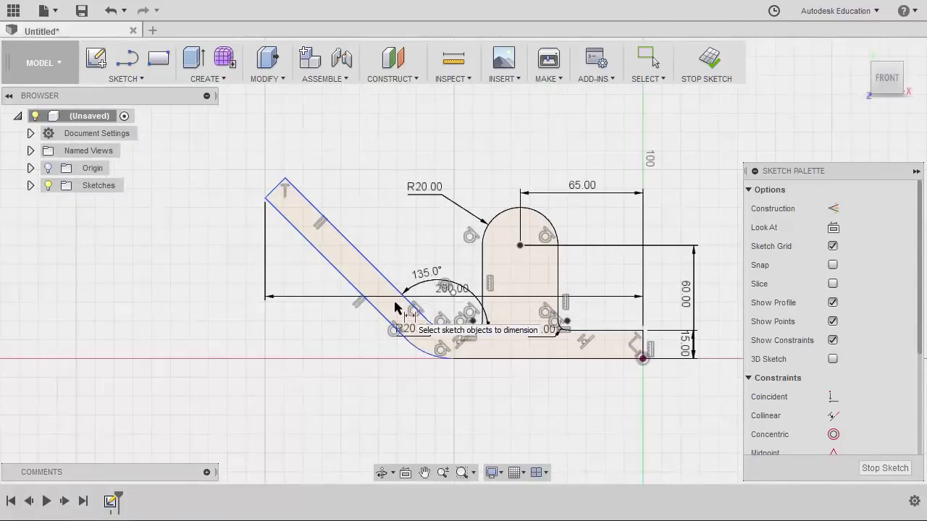
{"action": "left_click", "coordinate": [284, 180]}
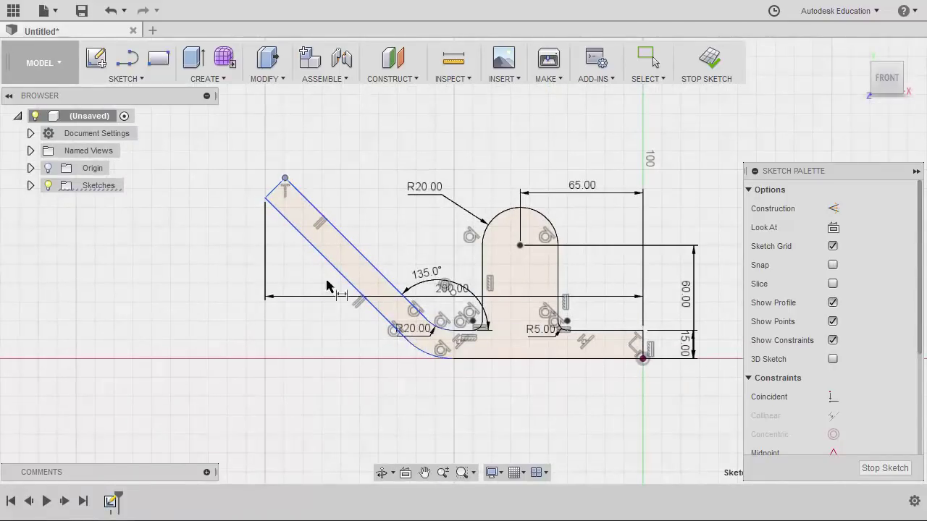
{"action": "left_click", "coordinate": [497, 366]}
{"action": "left_click", "coordinate": [196, 261]}
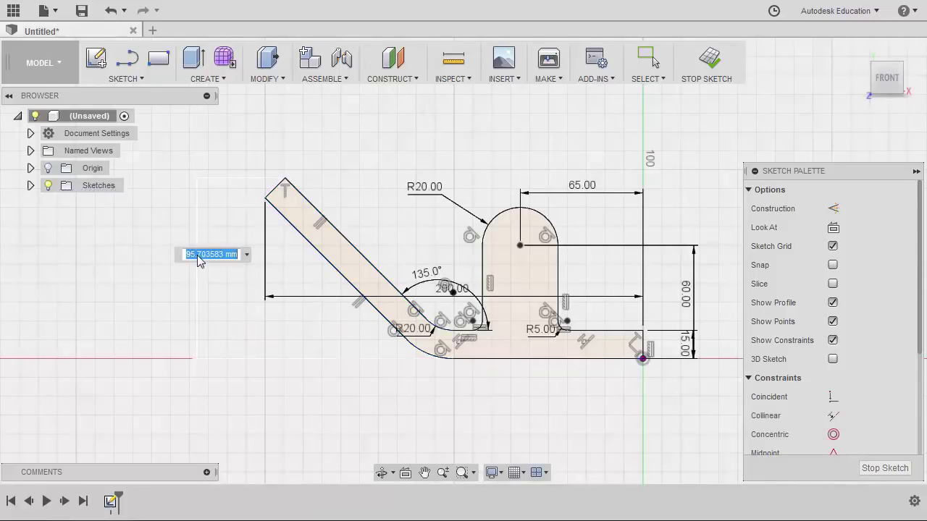
{"action": "type", "text": "5"}
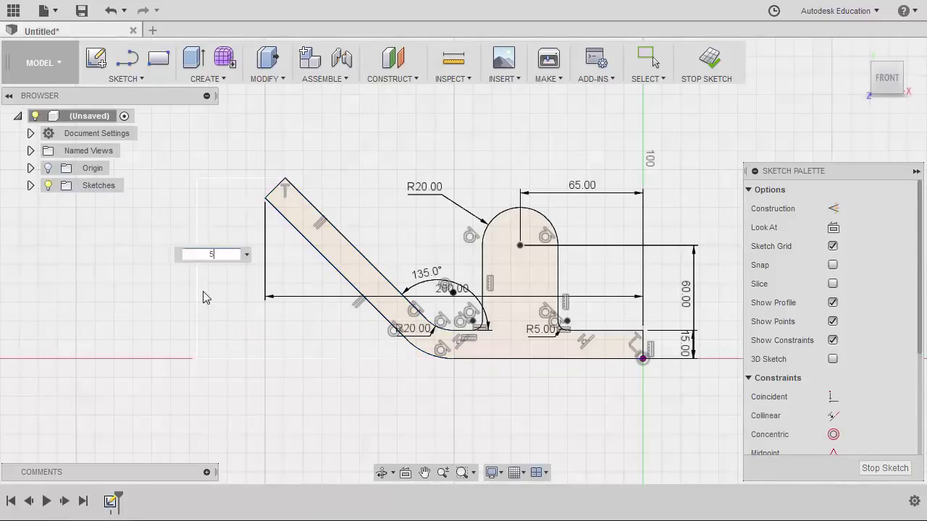
{"action": "type", "text": "0"}
{"action": "key", "text": "Return"}
{"action": "key", "text": "Escape"}
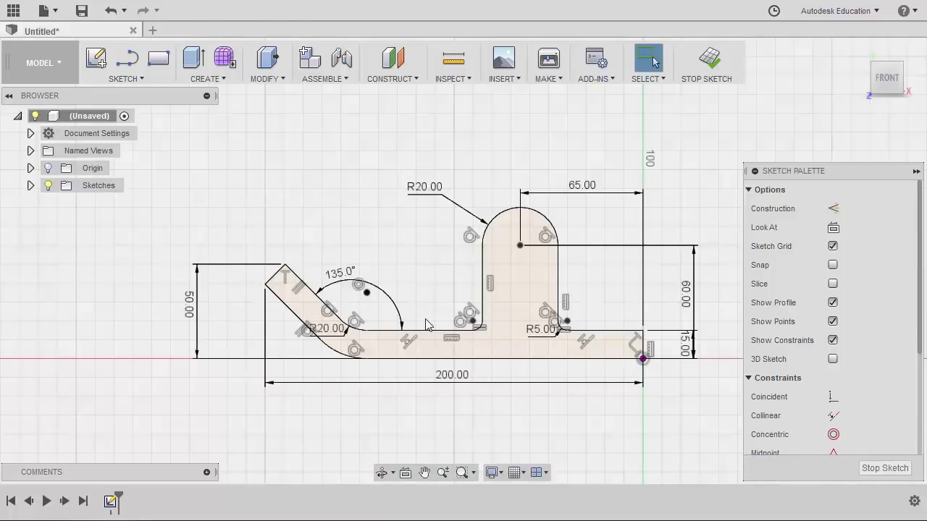
{"action": "left_click", "coordinate": [297, 281]}
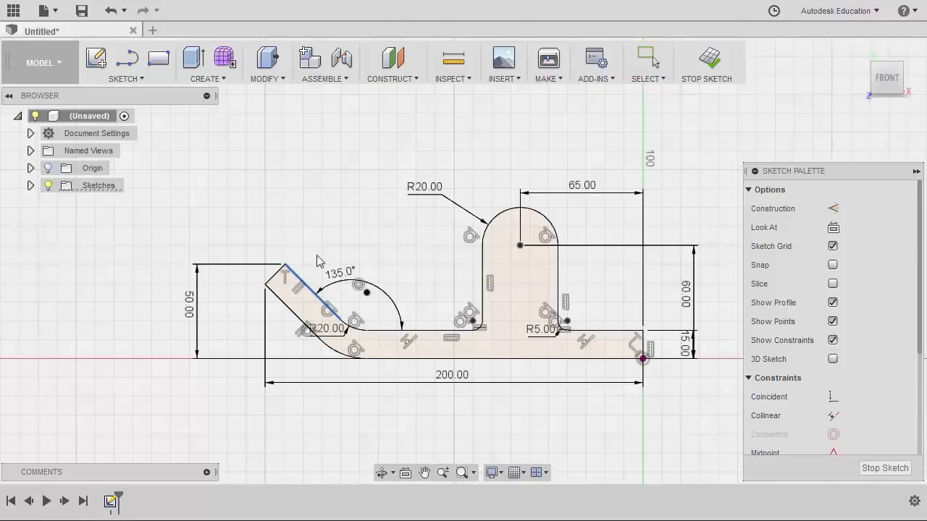
{"action": "left_click", "coordinate": [482, 262]}
{"action": "left_click", "coordinate": [507, 210]}
{"action": "left_click", "coordinate": [558, 286]}
{"action": "left_click", "coordinate": [616, 296]}
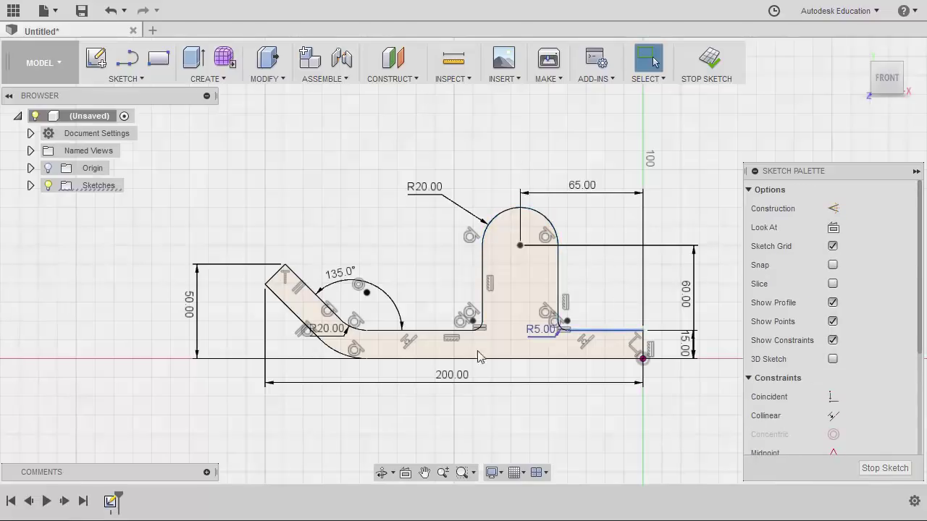
{"action": "left_click", "coordinate": [429, 359]}
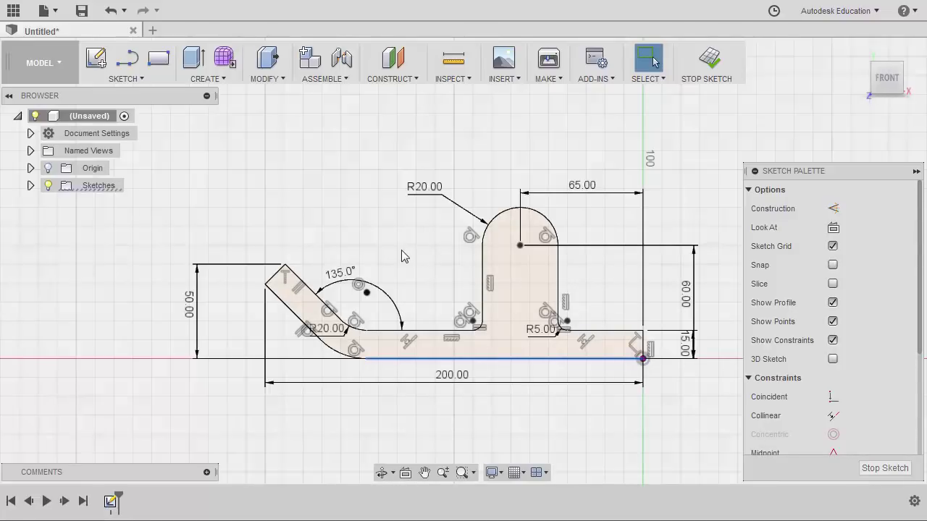
- Extrude the closed profile symmetrically as a new body, with a distance of 20 mm on each side of the sketch plane
{"action": "left_click", "coordinate": [212, 79]}
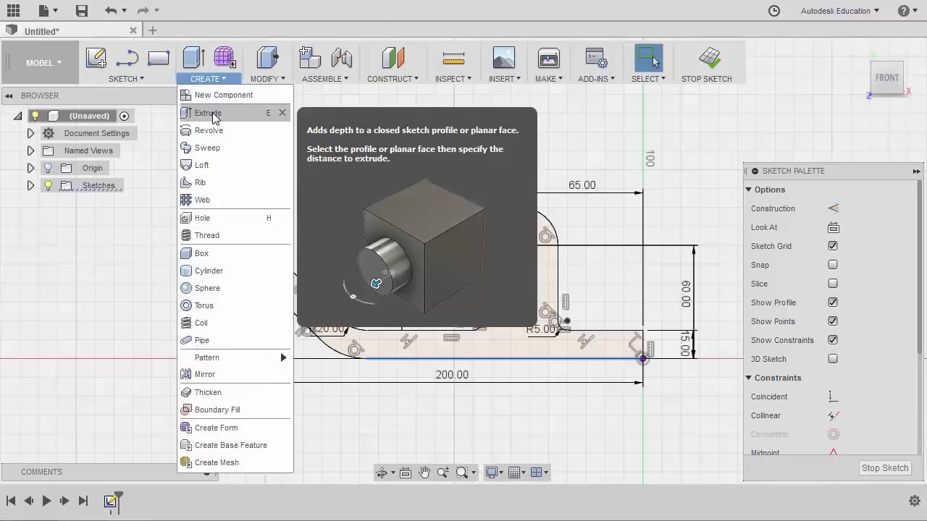
{"action": "left_click", "coordinate": [214, 117]}
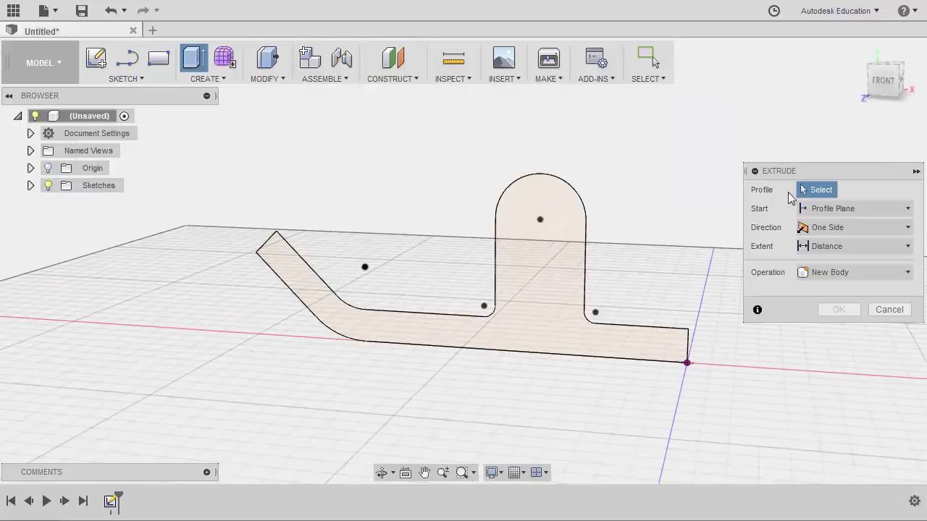
{"action": "left_click", "coordinate": [539, 259]}
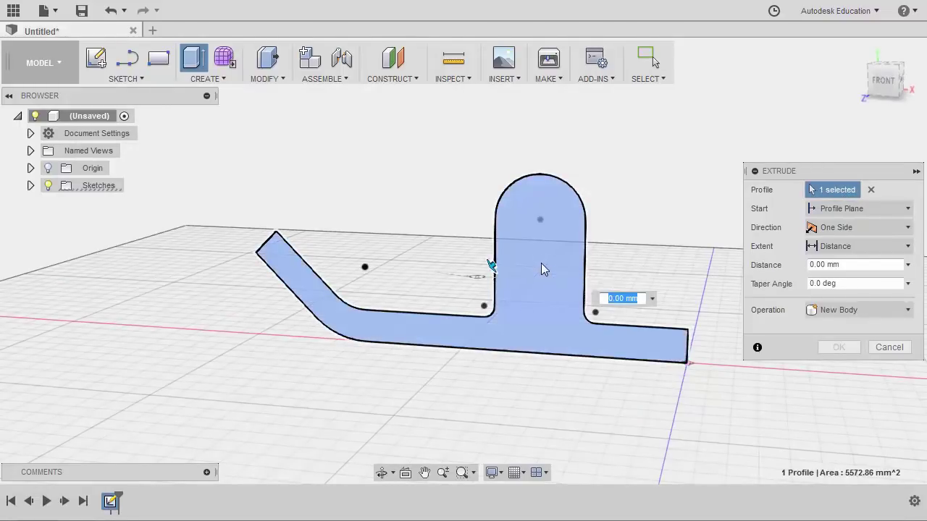
{"action": "middle_click_drag", "start_coordinate": [554, 266], "coordinate": [594, 327], "text": "shift"}
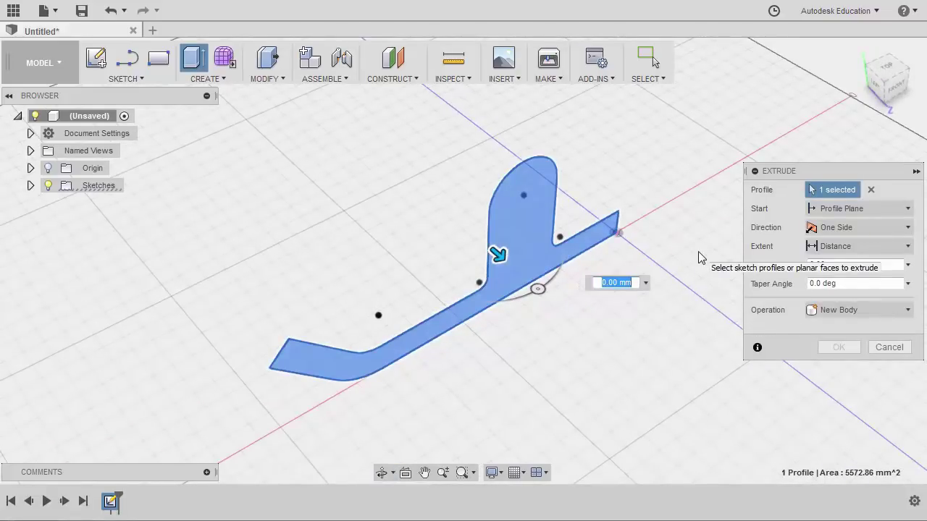
{"action": "left_click", "coordinate": [842, 229]}
{"action": "left_click", "coordinate": [845, 281]}
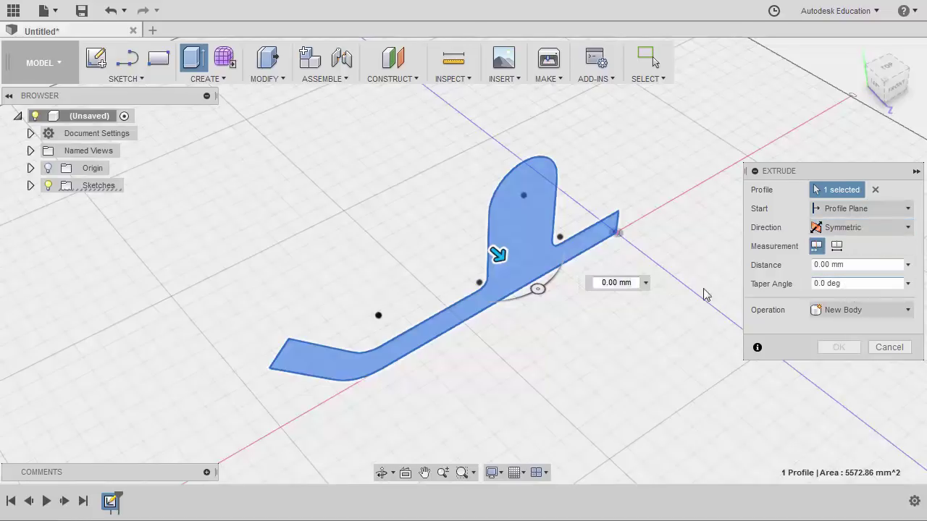
{"action": "left_click_drag", "start_coordinate": [500, 257], "coordinate": [542, 290]}
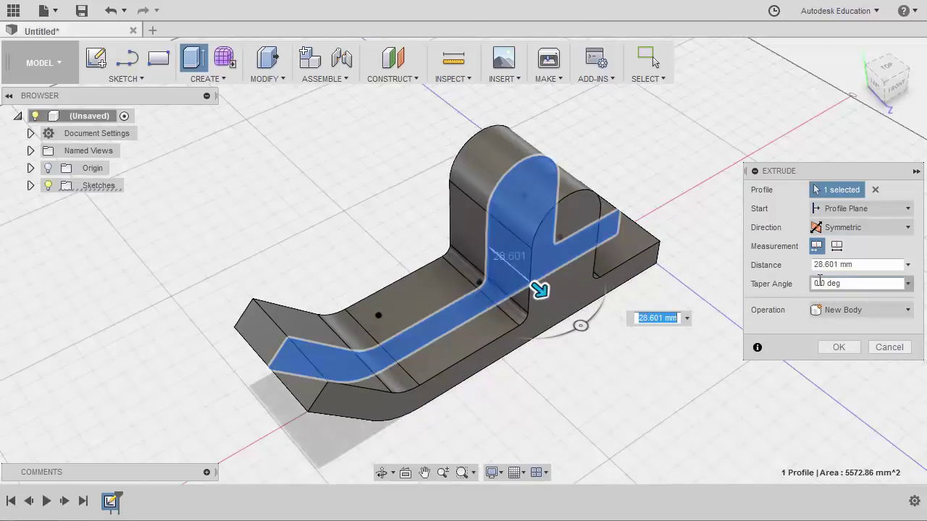
{"action": "left_click", "coordinate": [832, 265]}
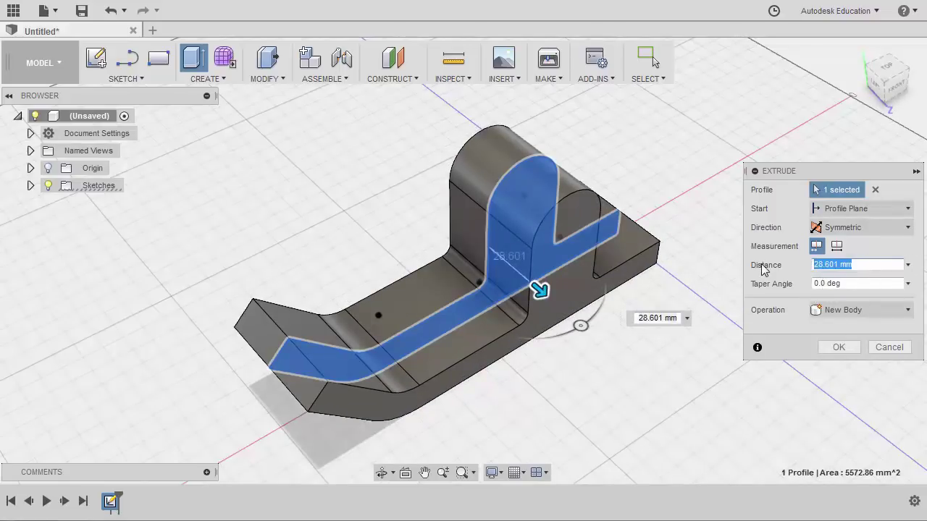
{"action": "type", "text": "20"}
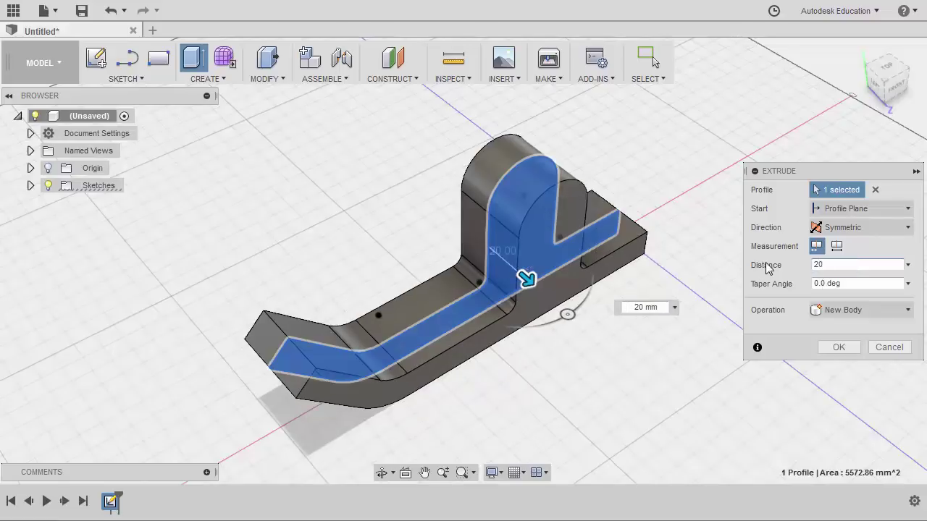
{"action": "left_click", "coordinate": [830, 346]}
{"action": "left_click", "coordinate": [860, 53]}
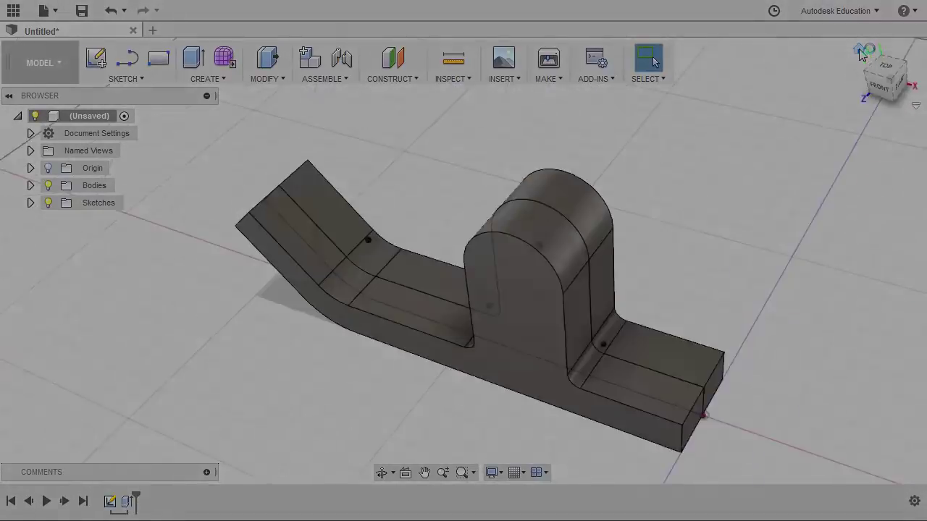